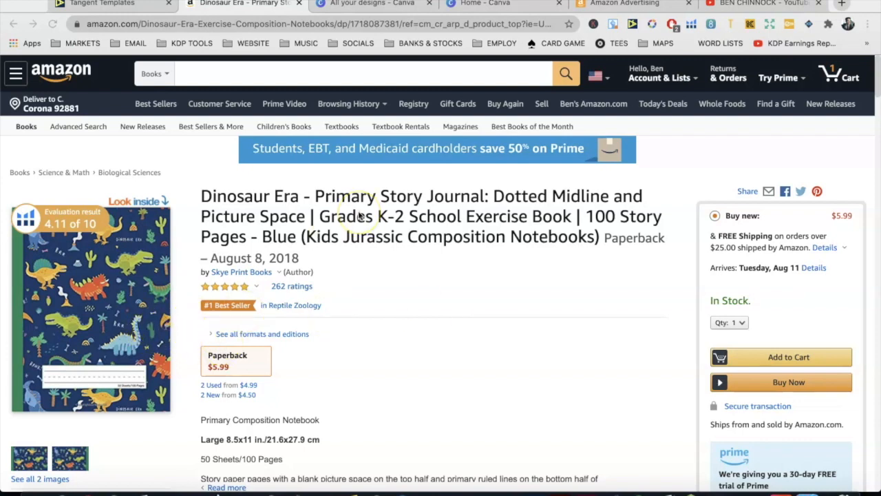
Examine the enlarged back and front cover images of the Dinosaur Era story journal
{"action": "scroll", "coordinate": [359, 216], "scroll_direction": "down", "scroll_amount": 1}
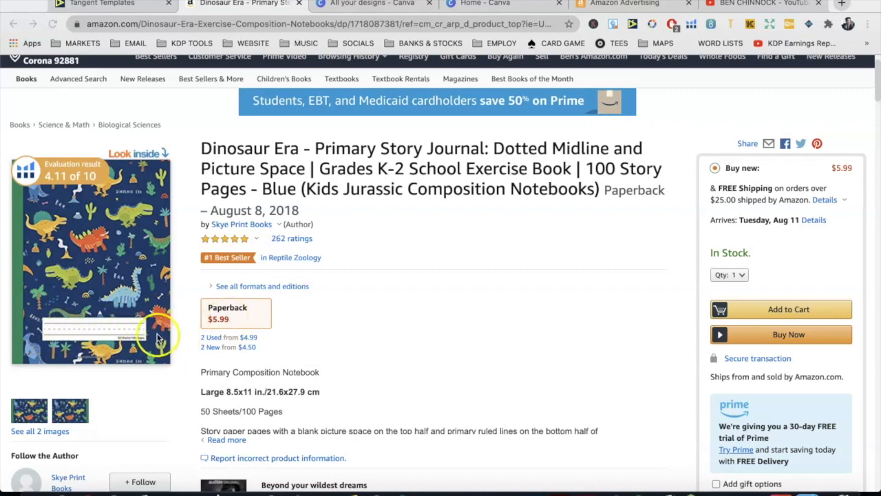
{"action": "scroll", "coordinate": [96, 320], "scroll_direction": "down", "scroll_amount": 1}
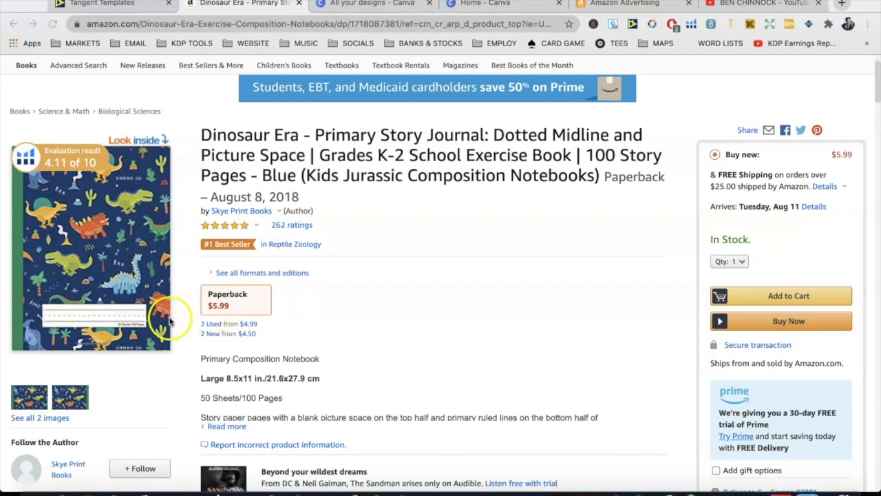
{"action": "left_click", "coordinate": [40, 398]}
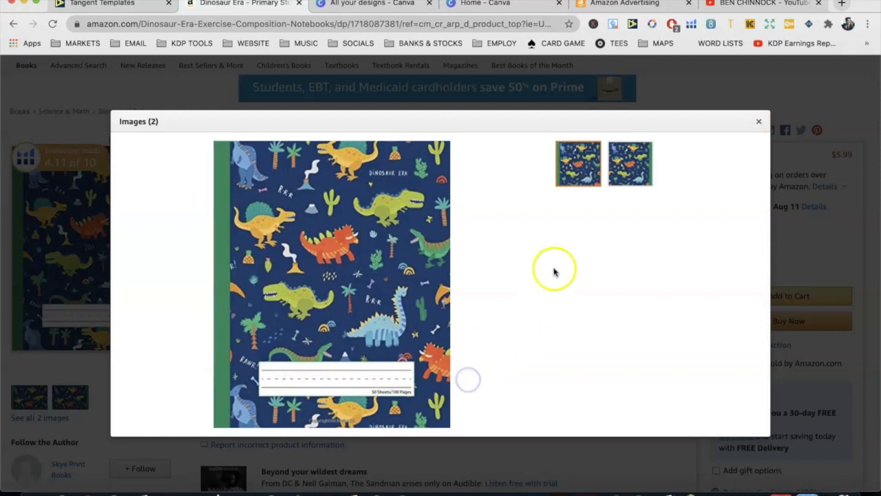
{"action": "left_click", "coordinate": [619, 166]}
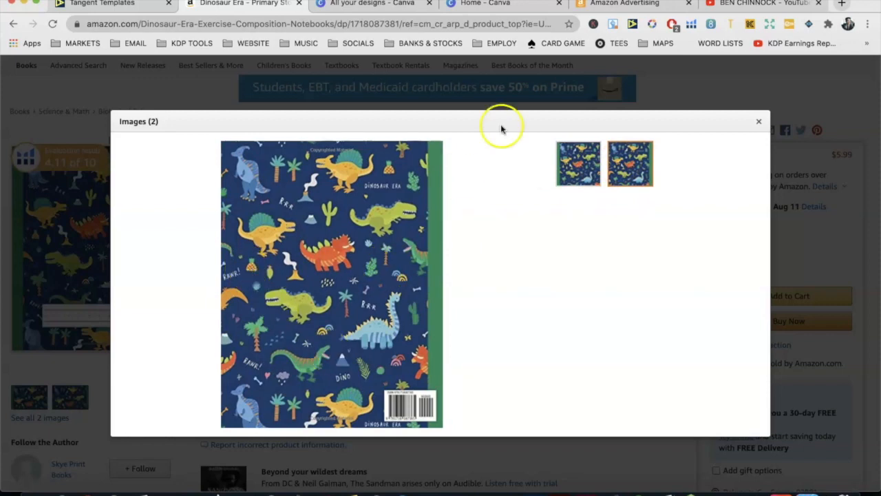
{"action": "left_click", "coordinate": [580, 164]}
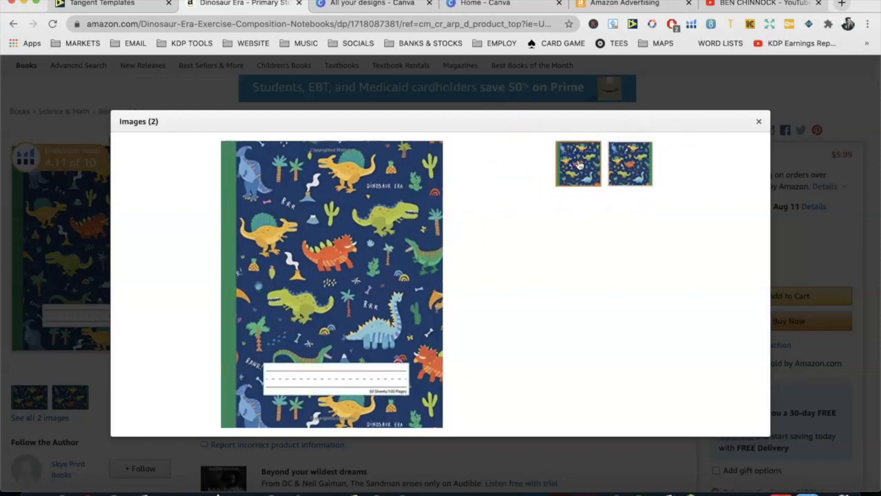
{"action": "left_click", "coordinate": [759, 121]}
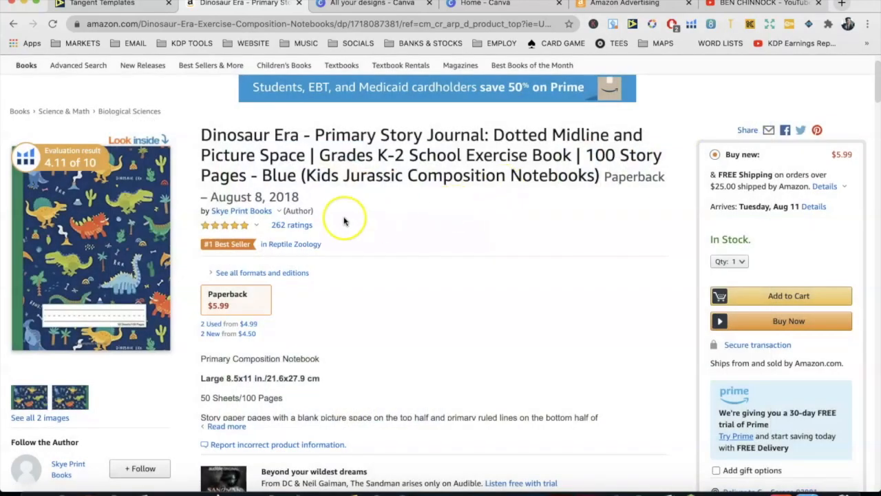
Switch to Canva and open the custom dimensions form for a new design
{"action": "left_click", "coordinate": [481, 4]}
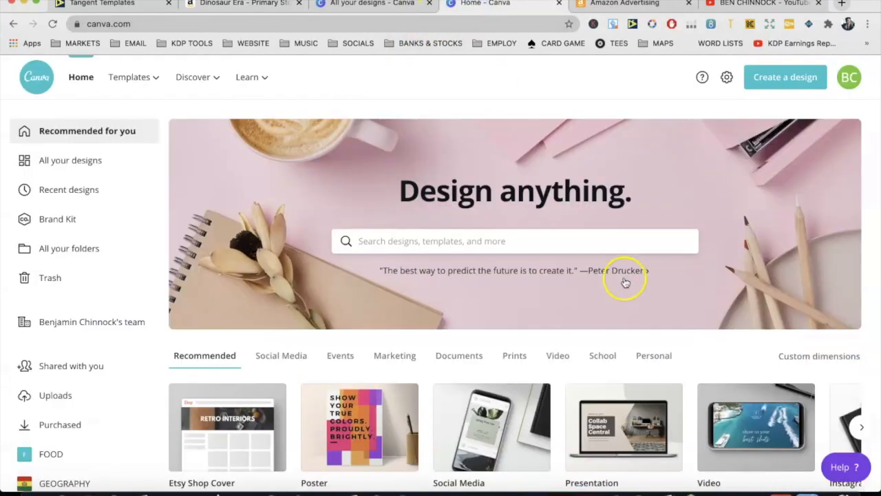
{"action": "left_click", "coordinate": [799, 78]}
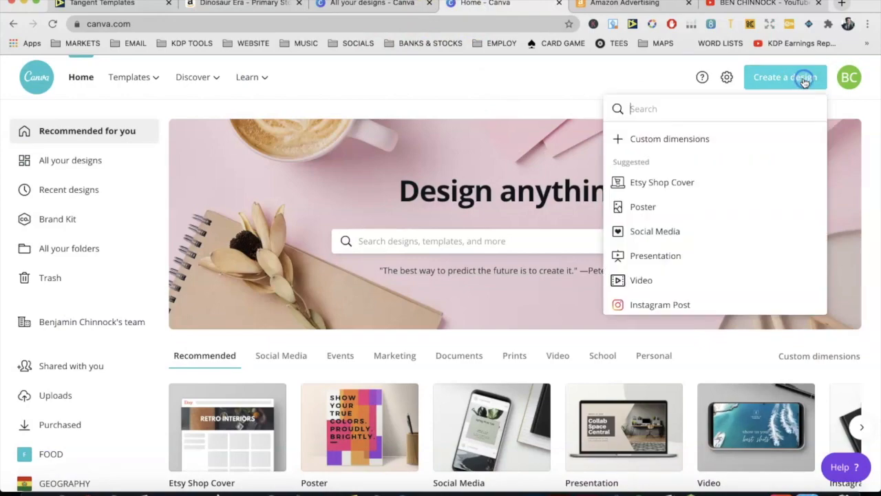
{"action": "left_click", "coordinate": [731, 138]}
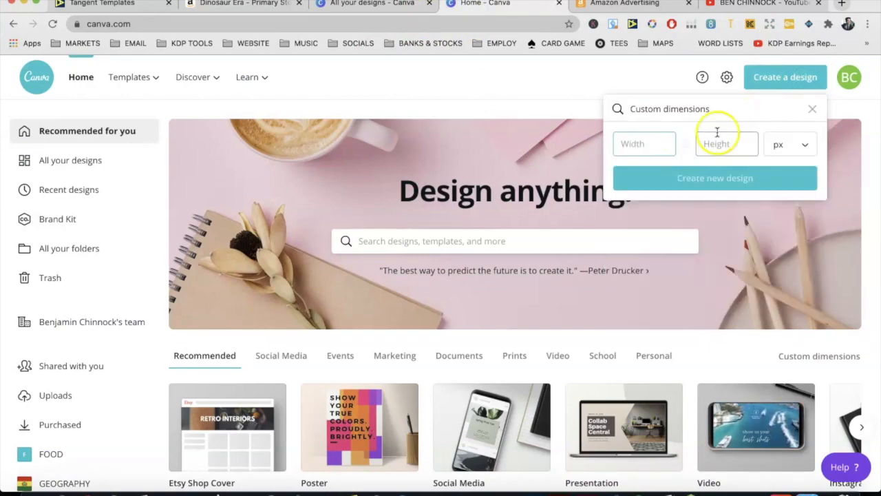
Return to the Amazon listing and check the journal's page count and product dimensions in its product details
{"action": "left_click", "coordinate": [236, 5]}
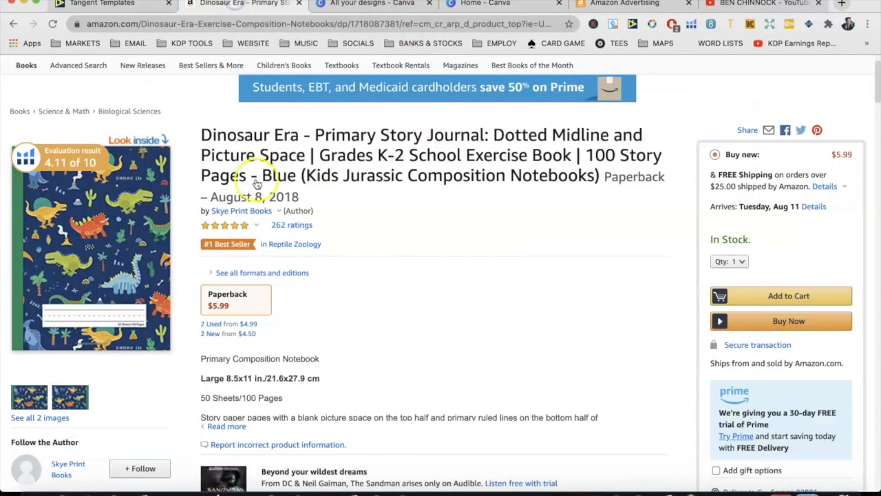
{"action": "scroll", "coordinate": [255, 186], "scroll_direction": "down", "scroll_amount": 4}
{"action": "scroll", "coordinate": [255, 184], "scroll_direction": "down", "scroll_amount": 15}
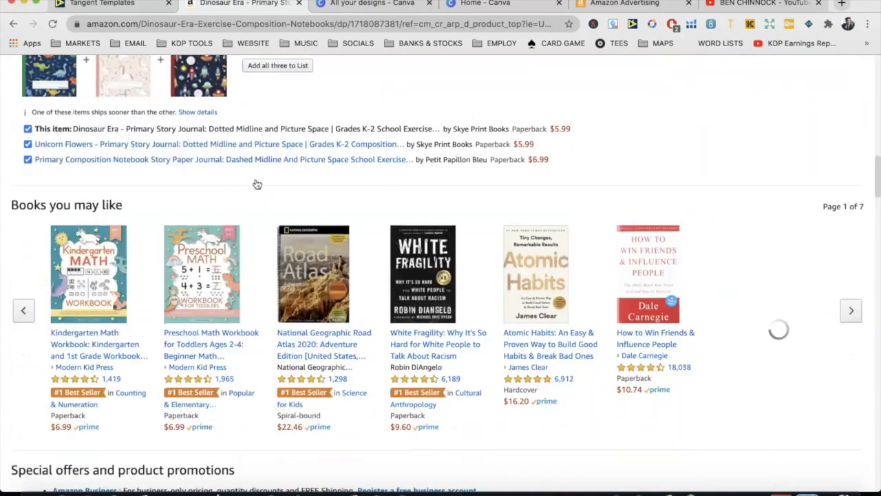
{"action": "scroll", "coordinate": [255, 183], "scroll_direction": "down", "scroll_amount": 3}
{"action": "left_click", "coordinate": [165, 207]}
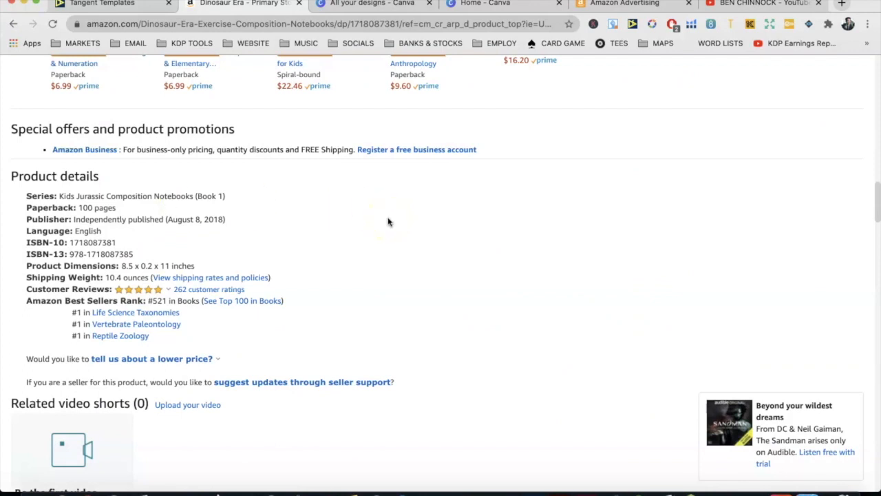
{"action": "scroll", "coordinate": [319, 226], "scroll_direction": "up", "scroll_amount": 1}
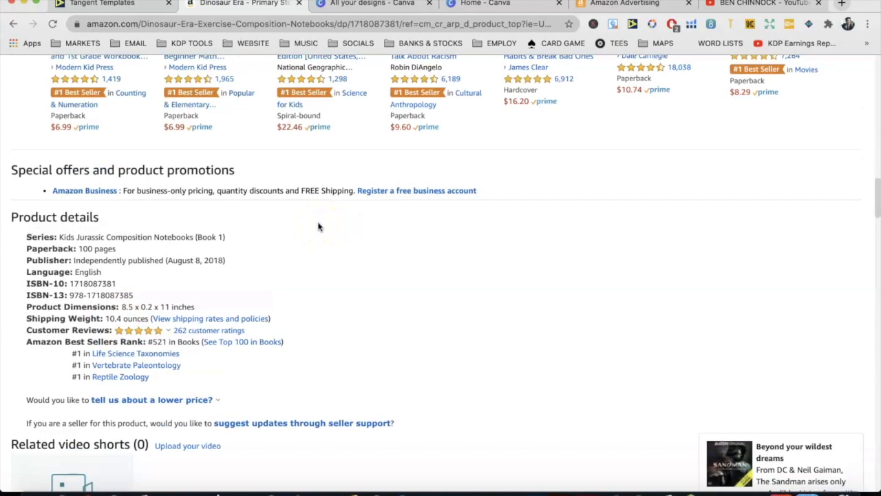
{"action": "scroll", "coordinate": [318, 226], "scroll_direction": "up", "scroll_amount": 15}
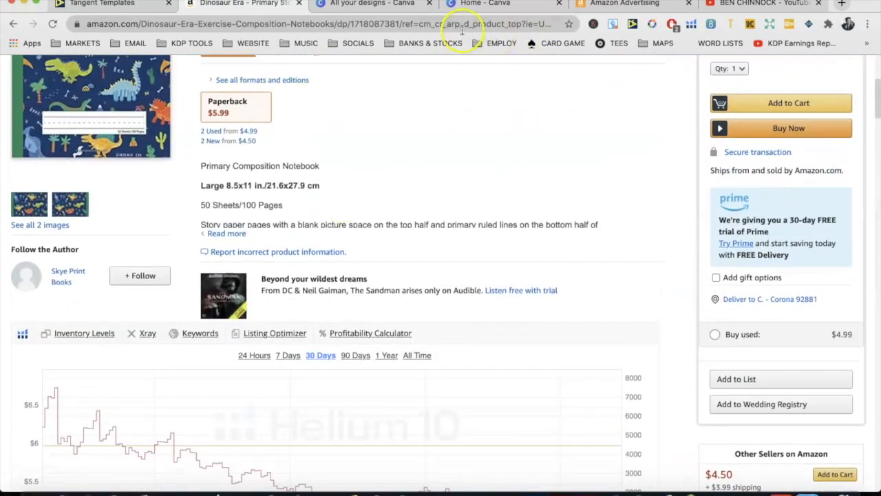
Switch to Tangent Templates and generate KDP Helper dimensions for an 8.5 x 11 book with 100 white pages and interior bleed
{"action": "left_click", "coordinate": [104, 2]}
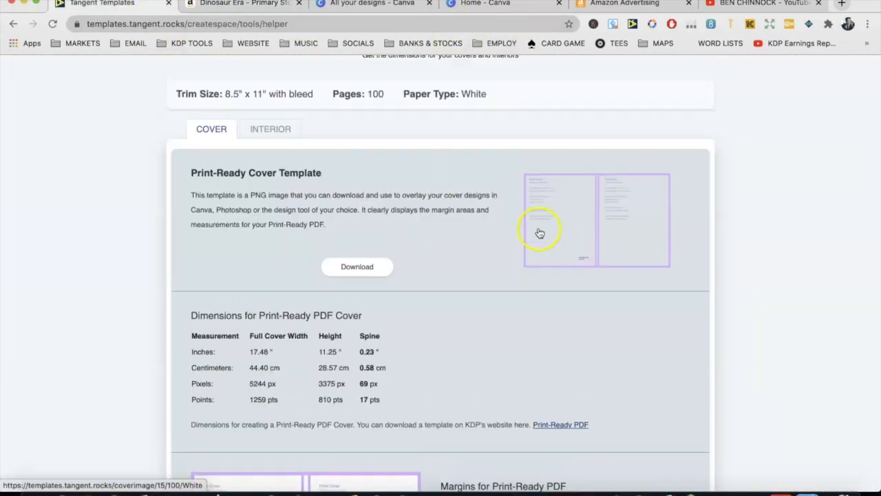
{"action": "scroll", "coordinate": [482, 206], "scroll_direction": "up", "scroll_amount": 3}
{"action": "left_click", "coordinate": [393, 96]}
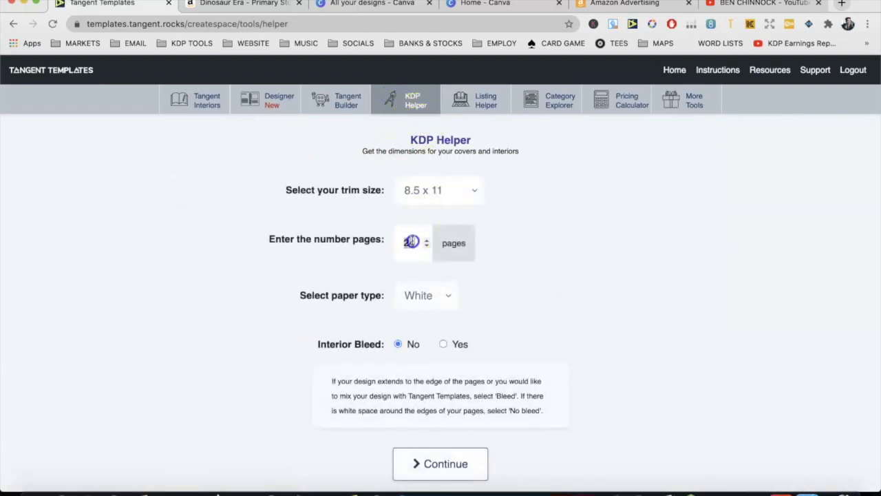
{"action": "scroll", "coordinate": [482, 221], "scroll_direction": "down", "scroll_amount": 1}
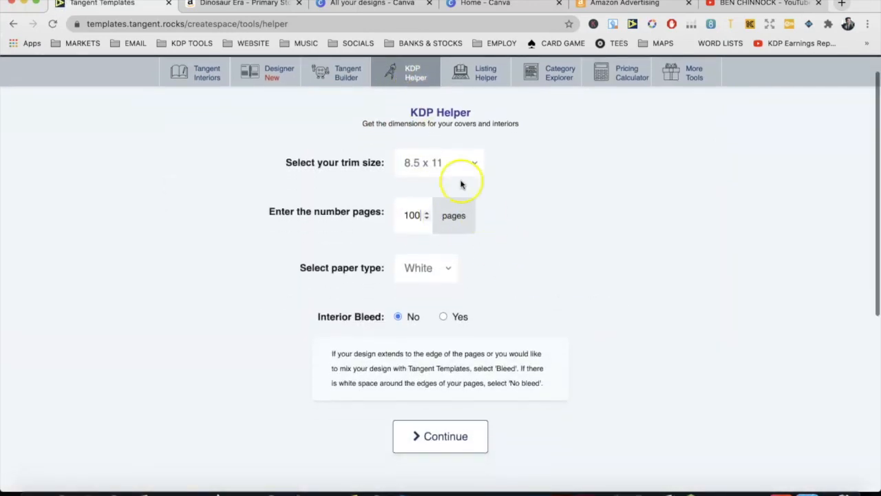
{"action": "scroll", "coordinate": [473, 206], "scroll_direction": "down", "scroll_amount": 3}
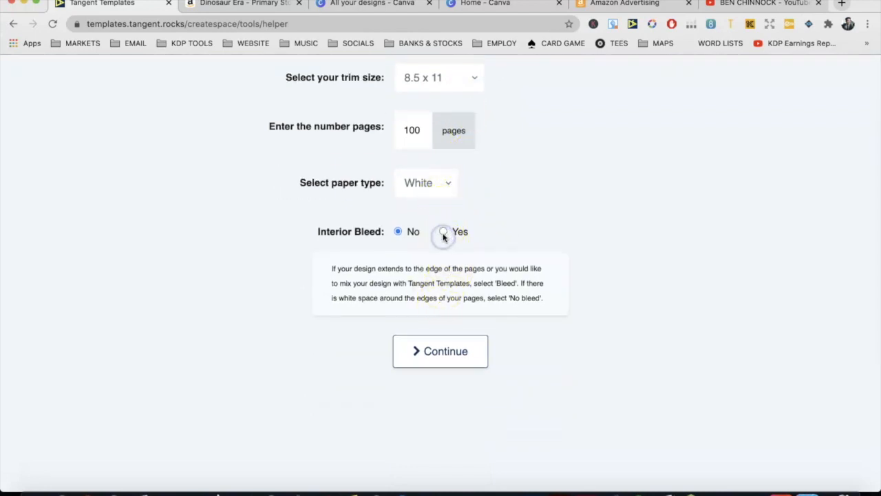
{"action": "left_click", "coordinate": [443, 234]}
{"action": "left_click", "coordinate": [470, 364]}
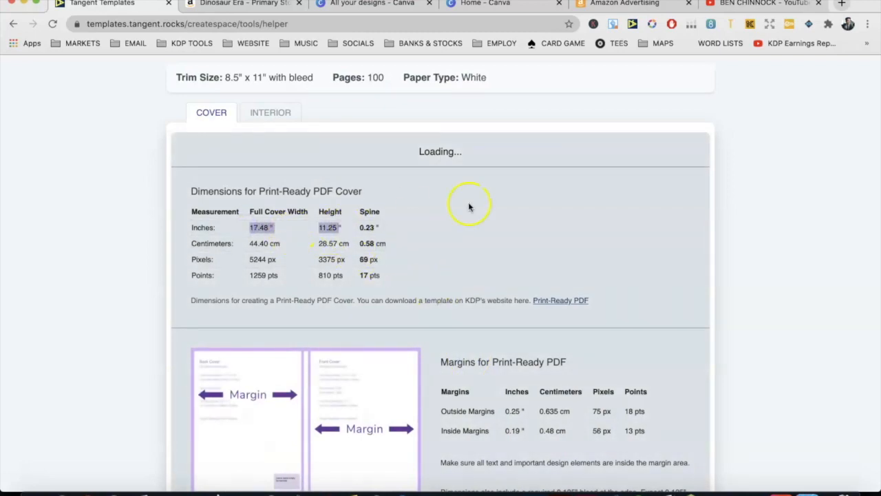
Download the print-ready cover template as a PNG image
{"action": "scroll", "coordinate": [400, 250], "scroll_direction": "down", "scroll_amount": 2}
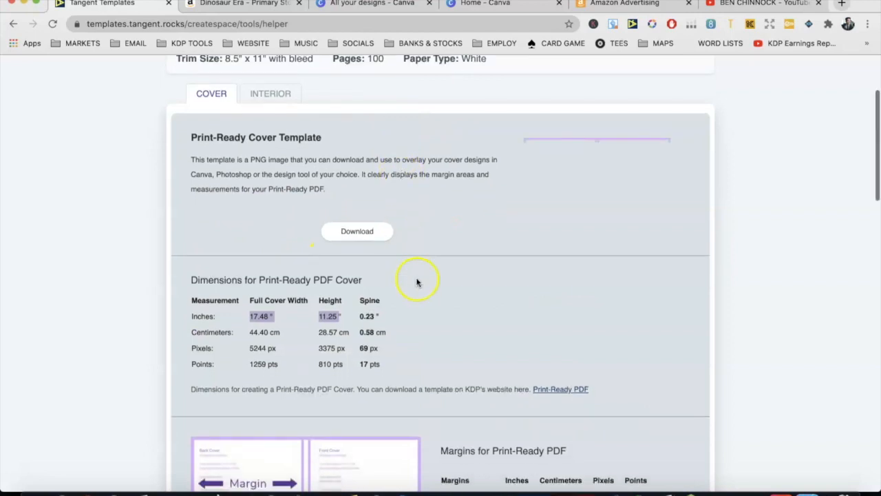
{"action": "scroll", "coordinate": [427, 261], "scroll_direction": "up", "scroll_amount": 2}
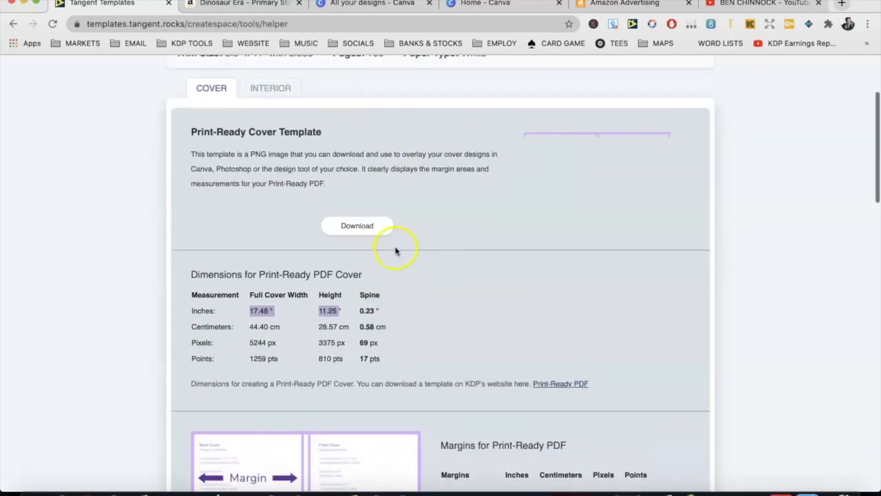
{"action": "left_click", "coordinate": [372, 231]}
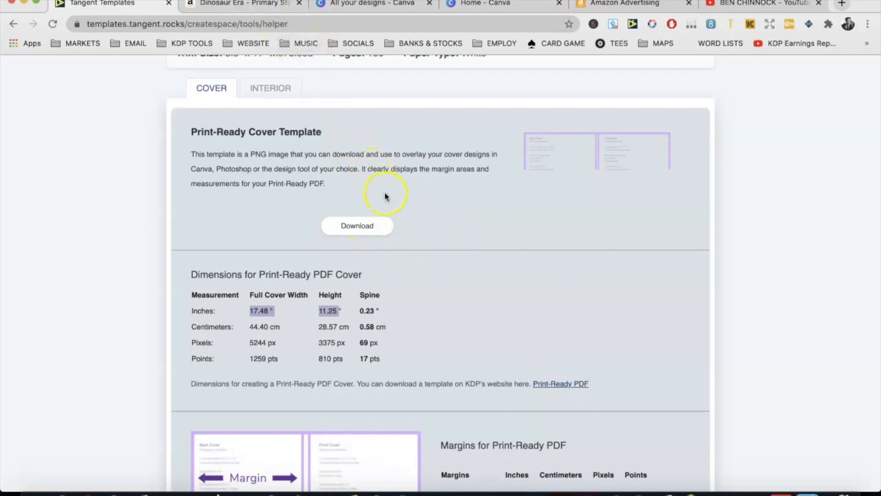
{"action": "left_click", "coordinate": [375, 219]}
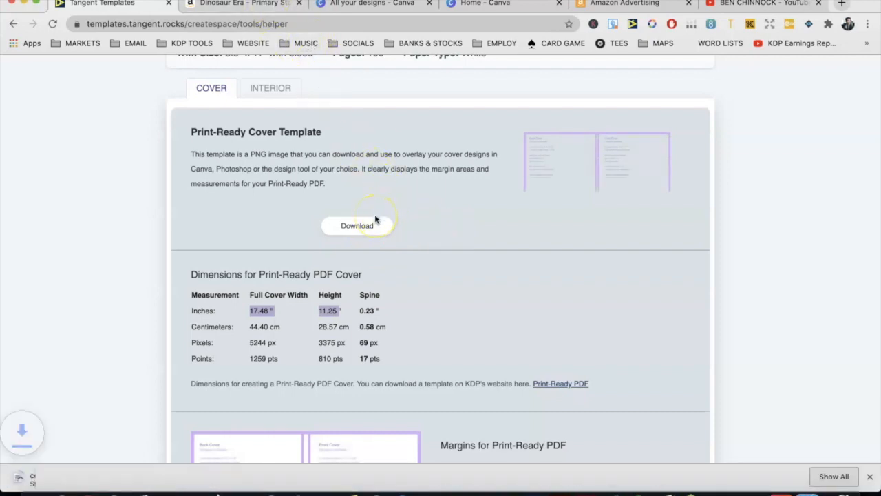
Switch to Canva and create a new custom design measuring 17.48 by 11.25 inches
{"action": "left_click", "coordinate": [220, 6]}
{"action": "left_click", "coordinate": [486, 4]}
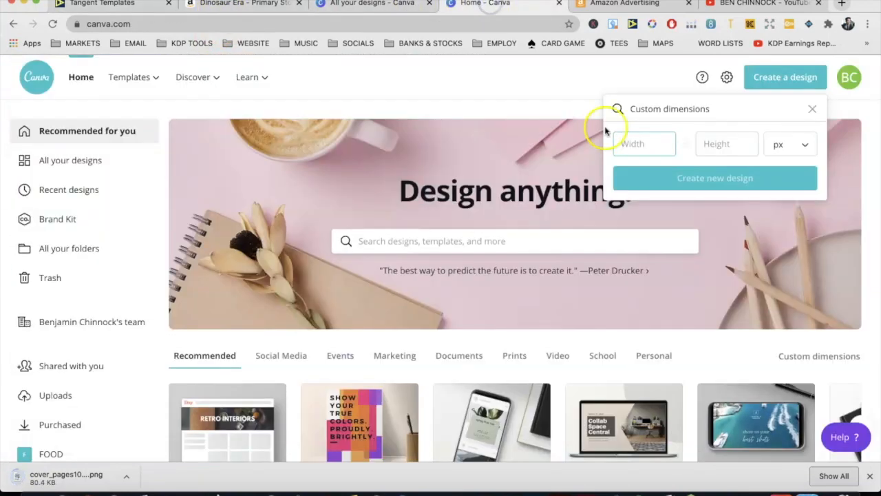
{"action": "type", "text": "17"}
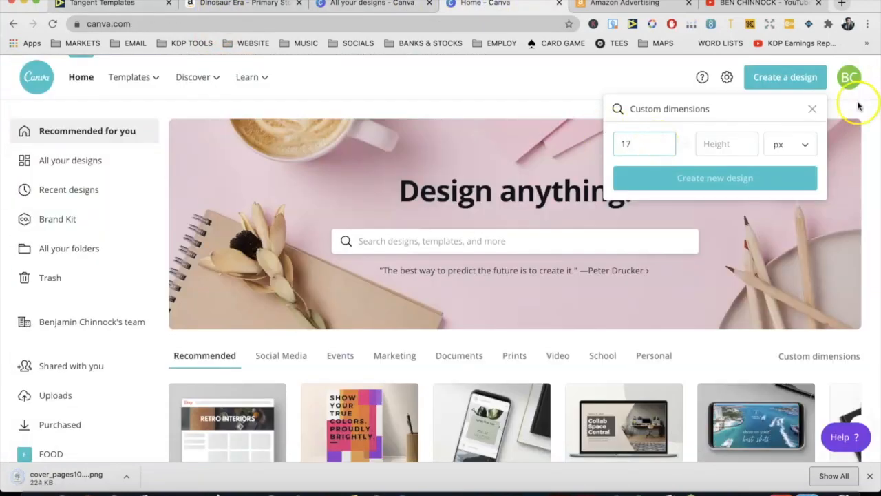
{"action": "left_click", "coordinate": [789, 144]}
{"action": "left_click", "coordinate": [787, 169]}
{"action": "double_click", "coordinate": [647, 144]}
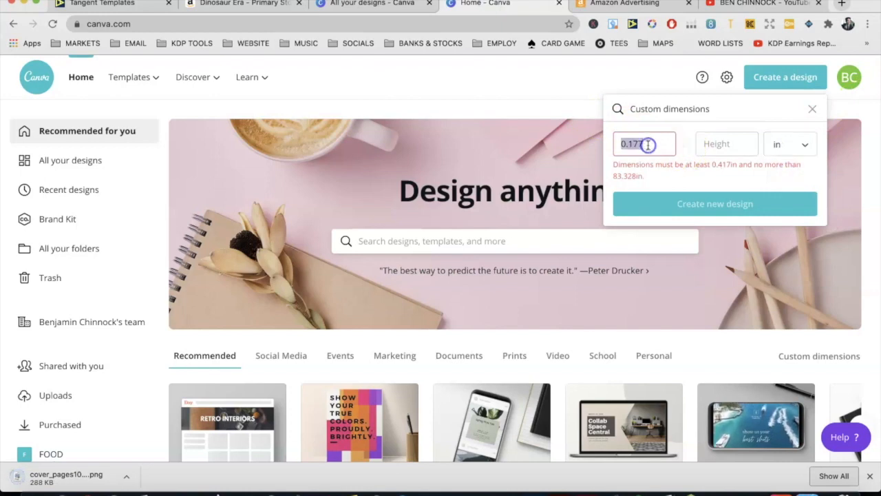
{"action": "type", "text": "17.48"}
{"action": "key", "text": "Tab"}
{"action": "type", "text": "11.25"}
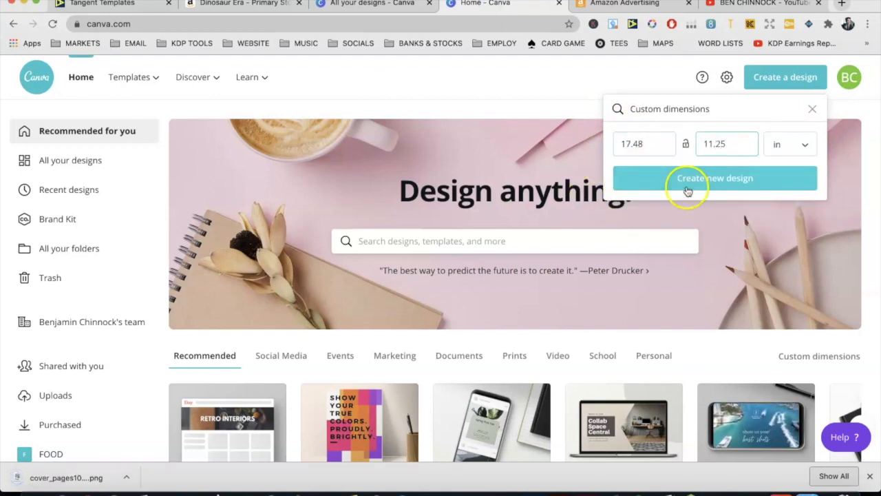
{"action": "left_click", "coordinate": [688, 191]}
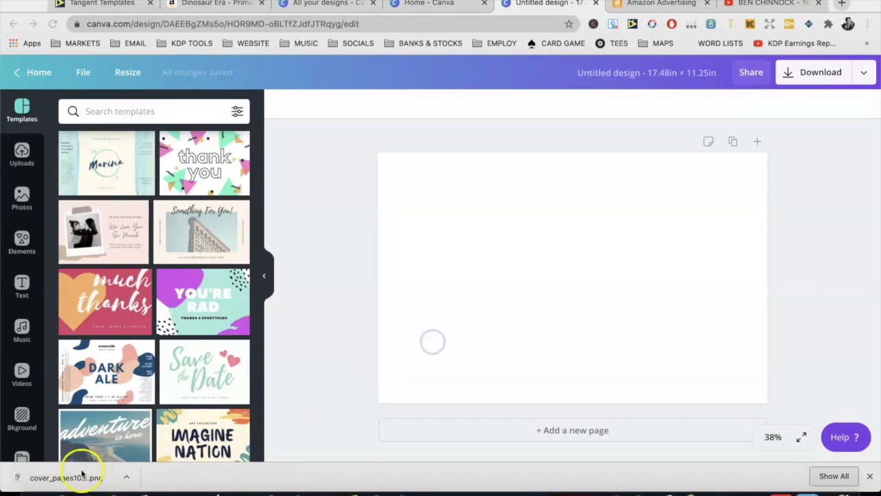
Upload the downloaded cover template PNG into the design and enlarge it to fill the whole page
{"action": "left_click_drag", "start_coordinate": [117, 466], "coordinate": [378, 153]}
{"action": "left_click_drag", "start_coordinate": [704, 360], "coordinate": [763, 398]}
{"action": "left_click", "coordinate": [523, 298]}
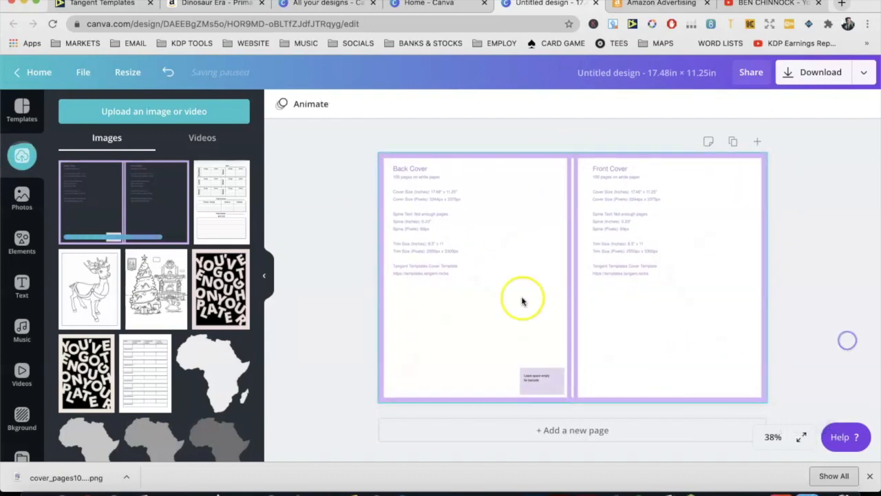
Add a square shape from the recently used elements and narrow it to a vertical strip over the spine
{"action": "left_click", "coordinate": [265, 278]}
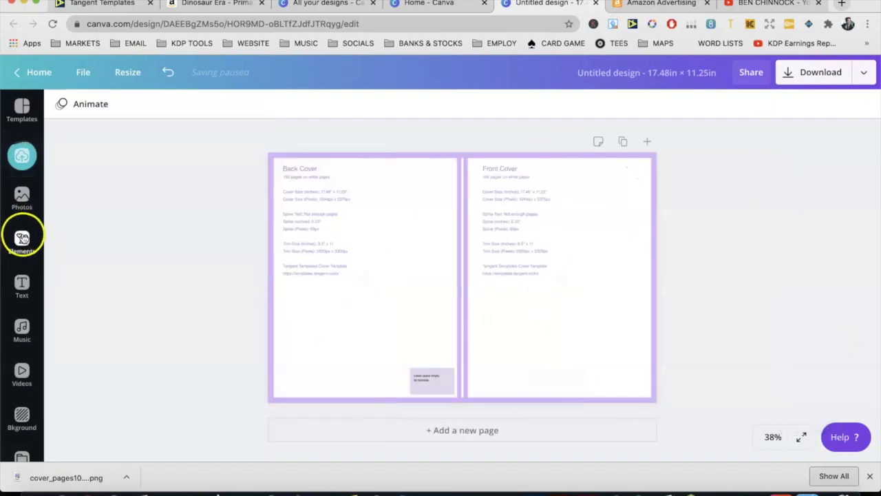
{"action": "left_click", "coordinate": [22, 237]}
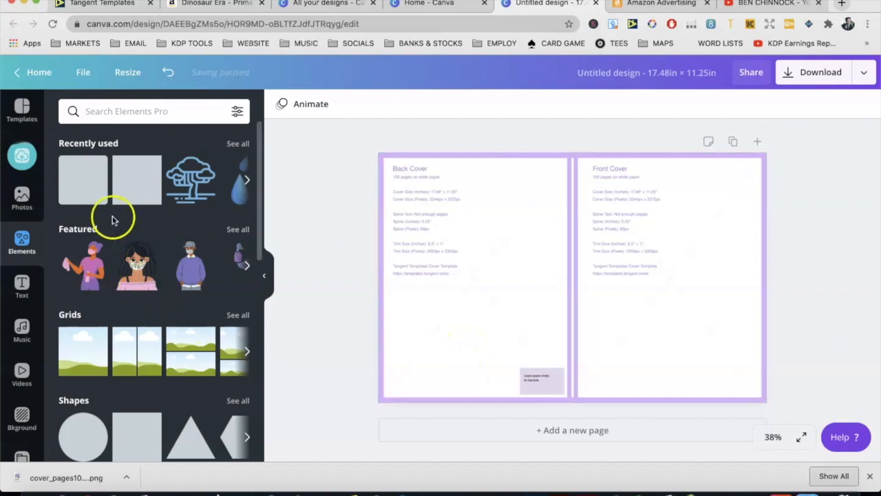
{"action": "left_click_drag", "start_coordinate": [133, 190], "coordinate": [579, 252]}
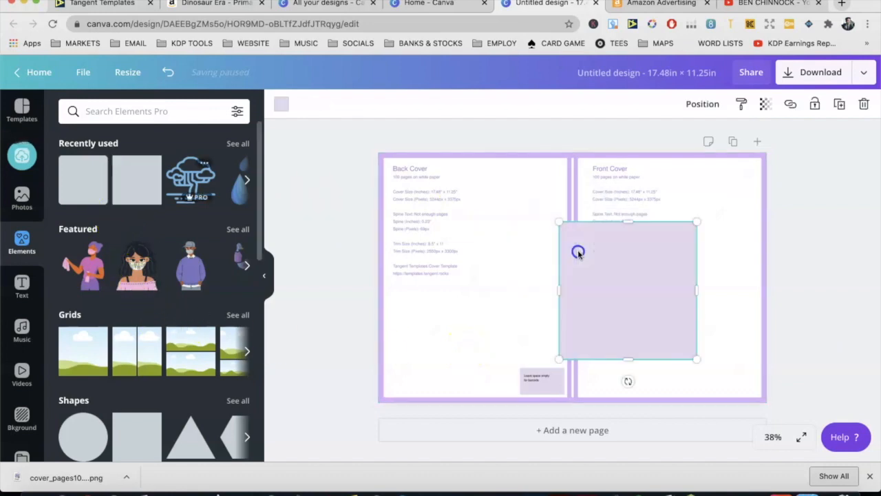
{"action": "left_click_drag", "start_coordinate": [689, 282], "coordinate": [585, 303]}
Colour the strip dark green and stretch it over the spine to the full height of the cover
{"action": "left_click", "coordinate": [279, 104]}
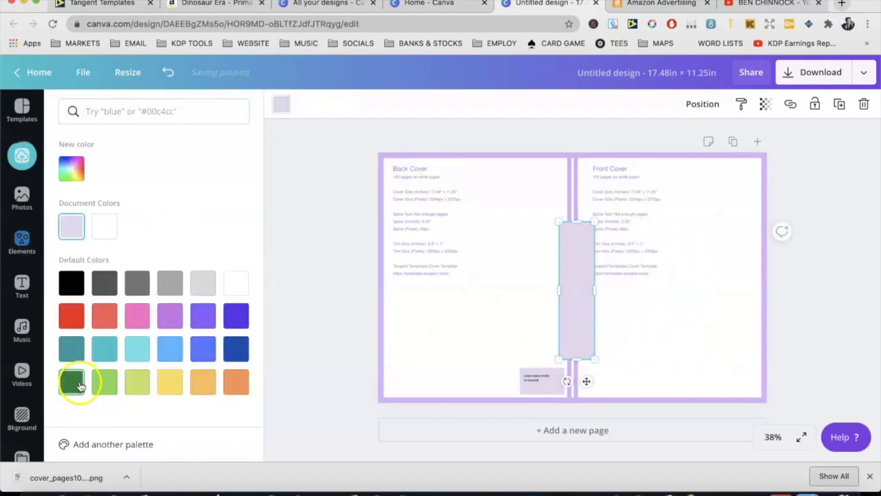
{"action": "left_click", "coordinate": [72, 387]}
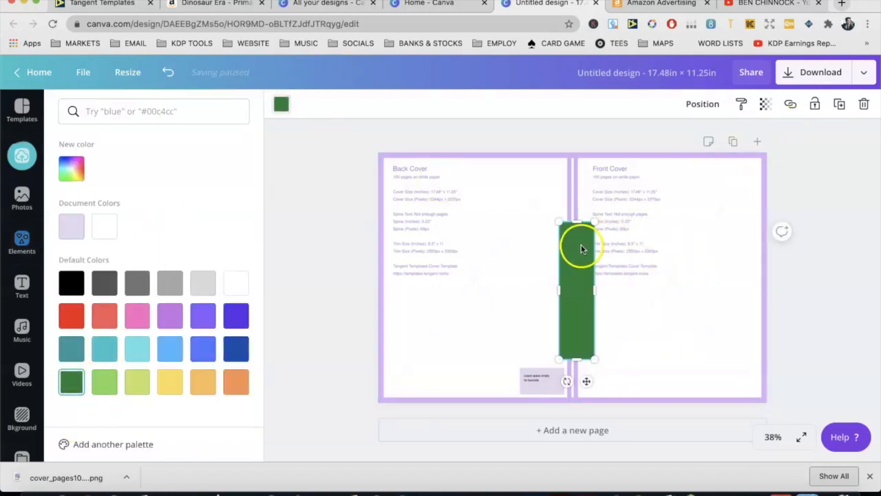
{"action": "left_click_drag", "start_coordinate": [584, 239], "coordinate": [580, 178]}
{"action": "left_click_drag", "start_coordinate": [573, 286], "coordinate": [571, 401]}
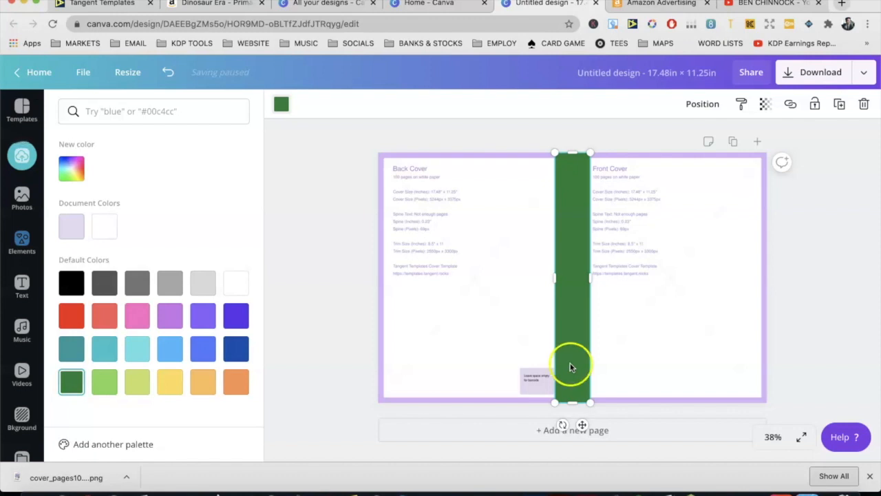
Widen the green spine strip evenly on both sides so it overlaps the front and back covers
{"action": "left_click_drag", "start_coordinate": [575, 362], "coordinate": [571, 357]}
{"action": "left_click", "coordinate": [640, 333]}
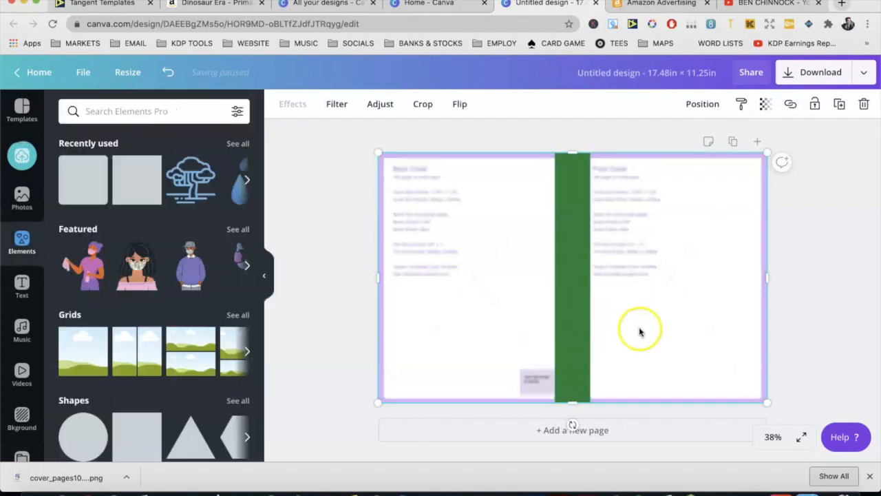
{"action": "left_click", "coordinate": [577, 272]}
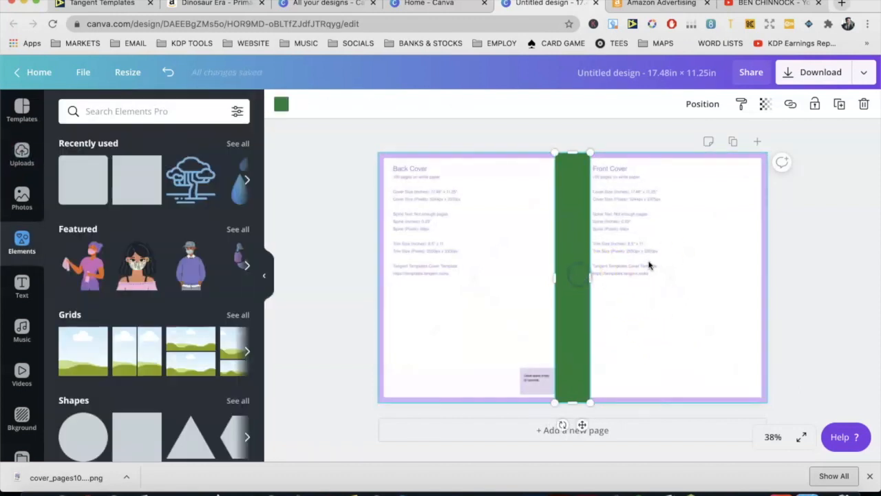
{"action": "mouse_move", "coordinate": [603, 272]}
{"action": "left_mouse_down"}
{"action": "mouse_move", "coordinate": [610, 274]}
{"action": "mouse_move", "coordinate": [589, 274]}
{"action": "left_mouse_up"}
{"action": "left_click", "coordinate": [635, 285]}
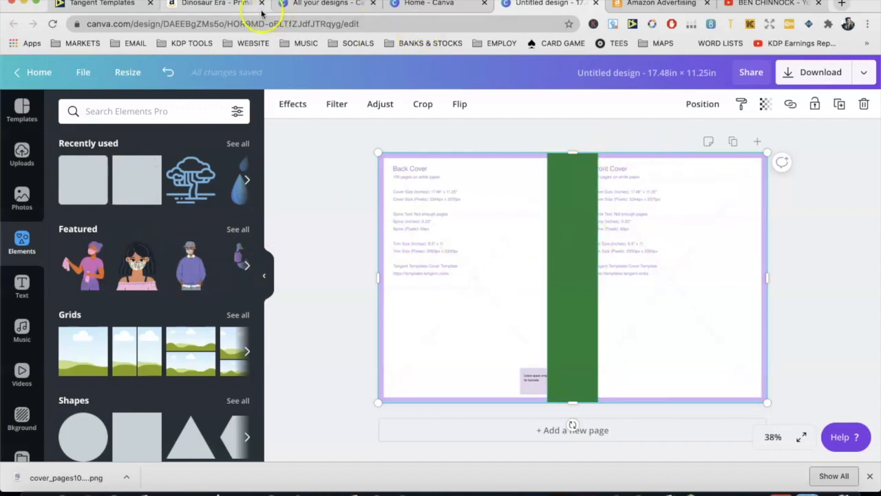
Check the cover on the Dinosaur Era listing, return to the cover design and close the two unused Canva tabs
{"action": "left_click", "coordinate": [199, 7]}
{"action": "scroll", "coordinate": [85, 172], "scroll_direction": "up", "scroll_amount": 1}
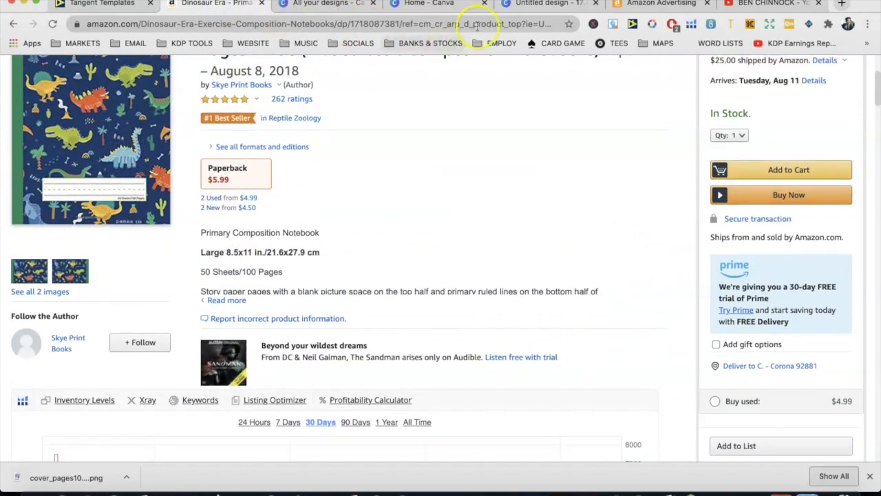
{"action": "left_click", "coordinate": [534, 5]}
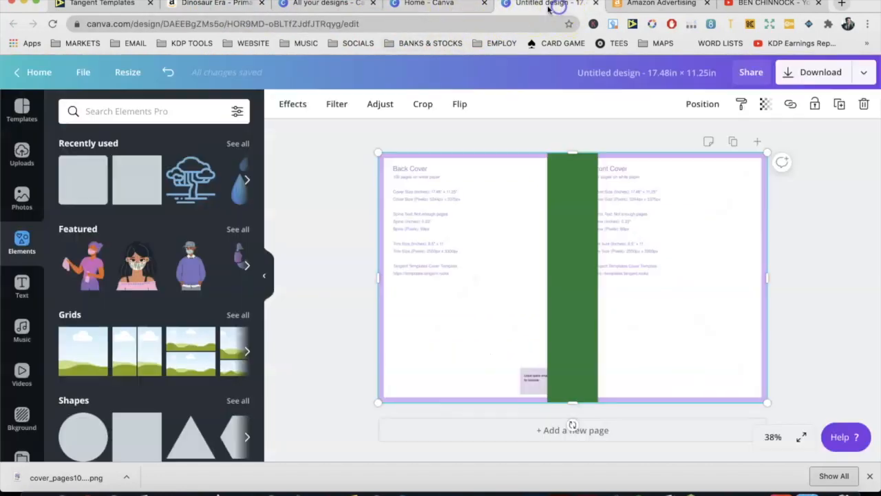
{"action": "left_click", "coordinate": [484, 4]}
{"action": "left_click", "coordinate": [374, 3]}
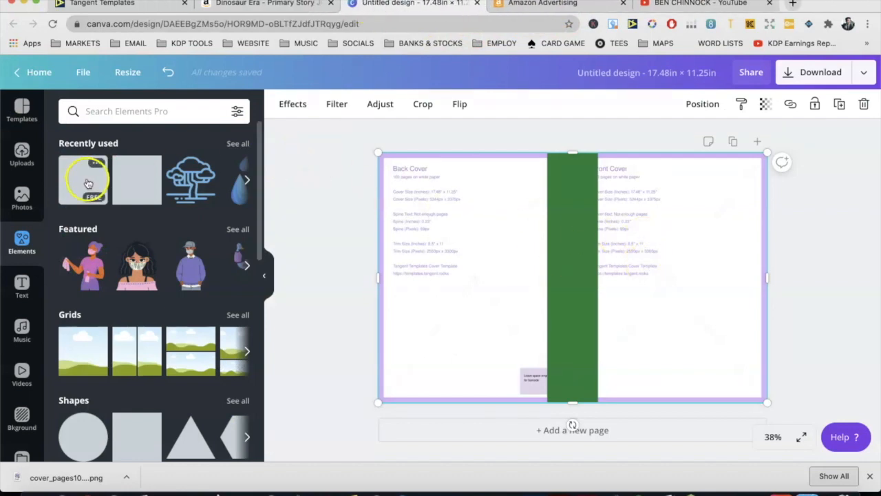
Search the elements for "square" and add a rounded-corner square to the front cover
{"action": "left_click", "coordinate": [87, 114]}
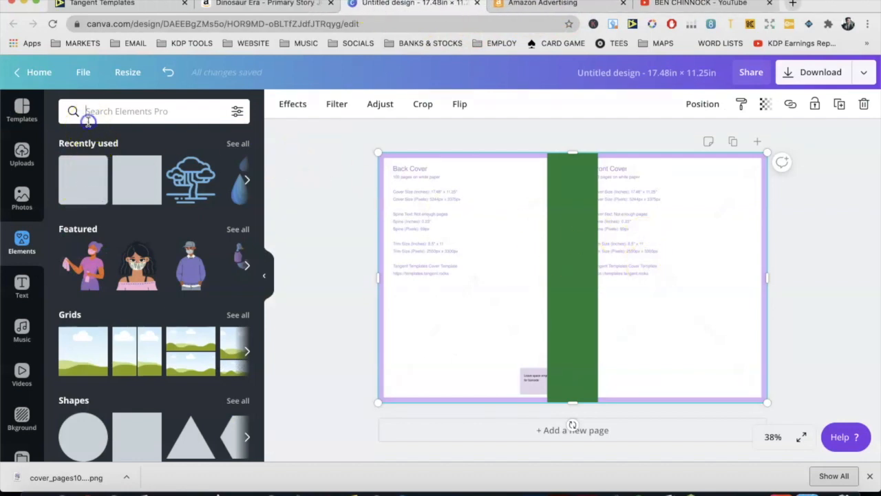
{"action": "type", "text": "square"}
{"action": "key", "text": "Return"}
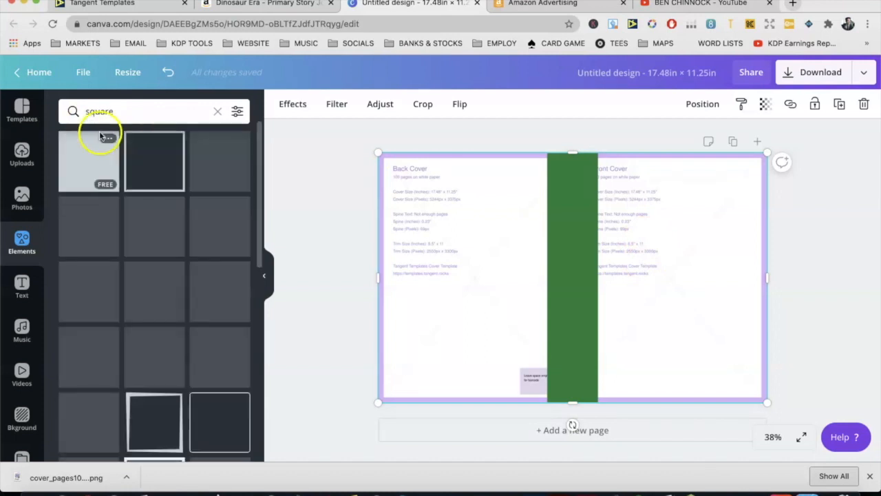
{"action": "left_click_drag", "start_coordinate": [646, 235], "coordinate": [613, 223]}
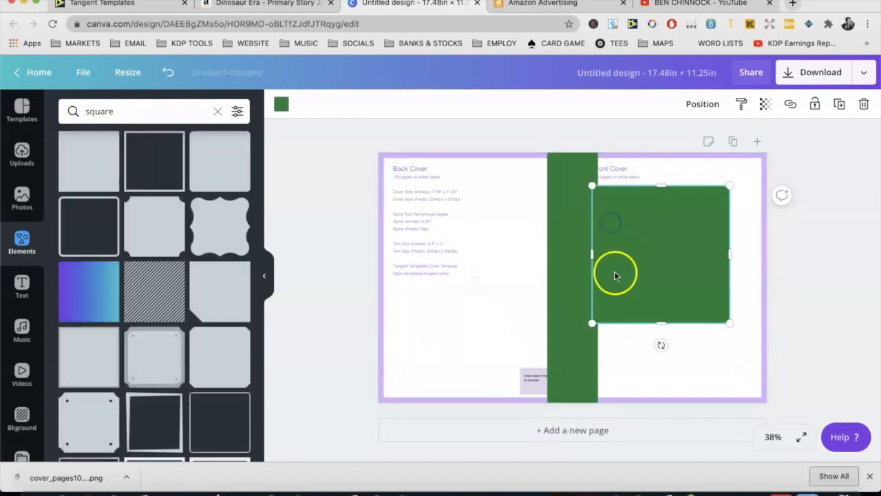
Colour the square light grey and flatten it into a wide label bar on the upper part of the front cover
{"action": "left_click", "coordinate": [282, 104]}
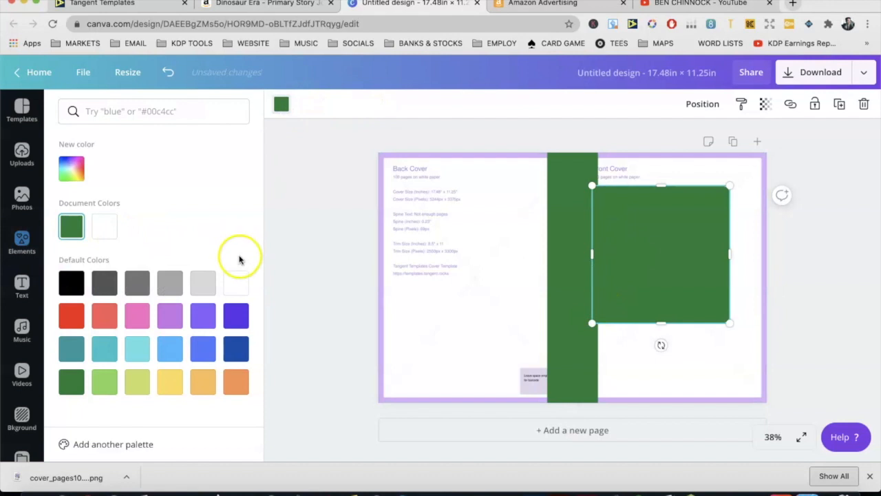
{"action": "left_click", "coordinate": [235, 280]}
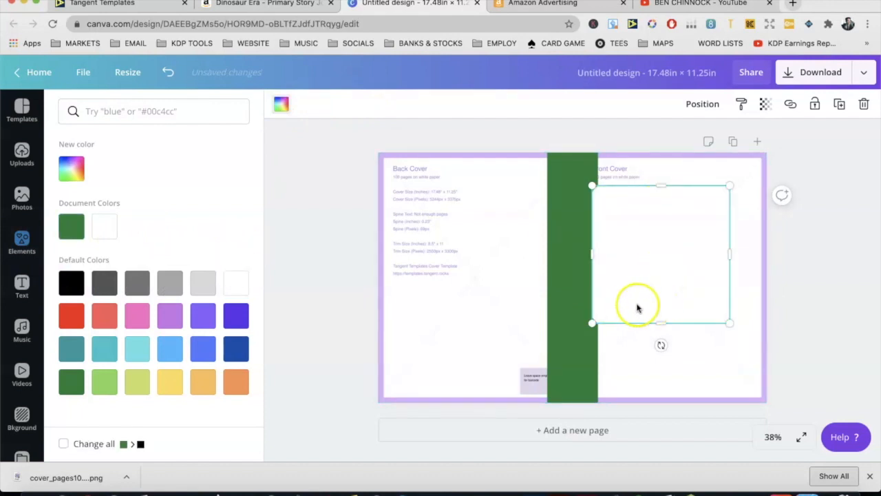
{"action": "left_click", "coordinate": [203, 282]}
{"action": "left_click_drag", "start_coordinate": [606, 321], "coordinate": [607, 201]}
{"action": "left_click_drag", "start_coordinate": [663, 202], "coordinate": [668, 201]}
Shorten the green spine strip from its upper end and nudge the grey label bar slightly toward the spine
{"action": "left_click", "coordinate": [567, 269]}
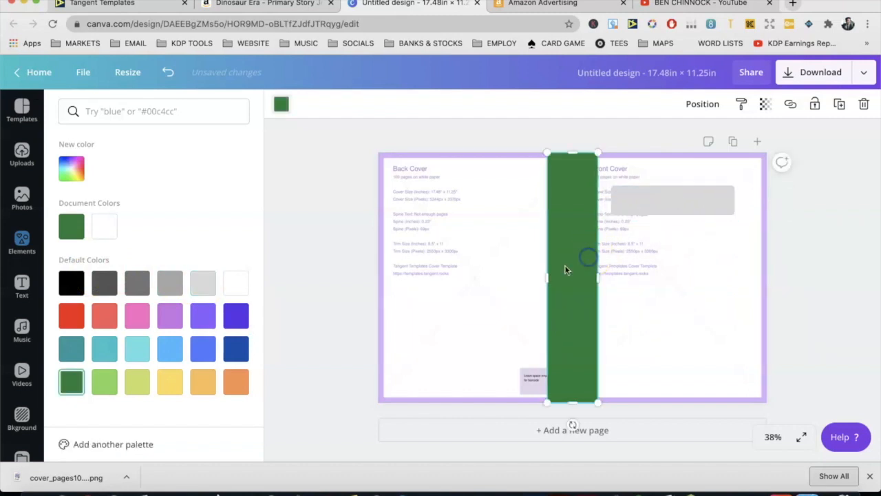
{"action": "left_click_drag", "start_coordinate": [576, 166], "coordinate": [572, 236]}
{"action": "left_click", "coordinate": [666, 195]}
{"action": "left_click_drag", "start_coordinate": [666, 197], "coordinate": [662, 197]}
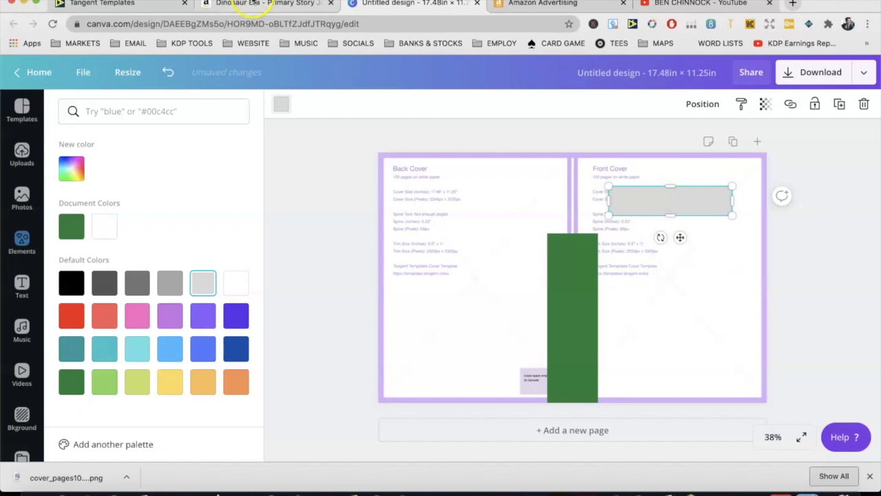
Look at the cover image on the Dinosaur Era listing for reference and return to the cover design
{"action": "left_click", "coordinate": [246, 3]}
{"action": "scroll", "coordinate": [103, 232], "scroll_direction": "up", "scroll_amount": 2}
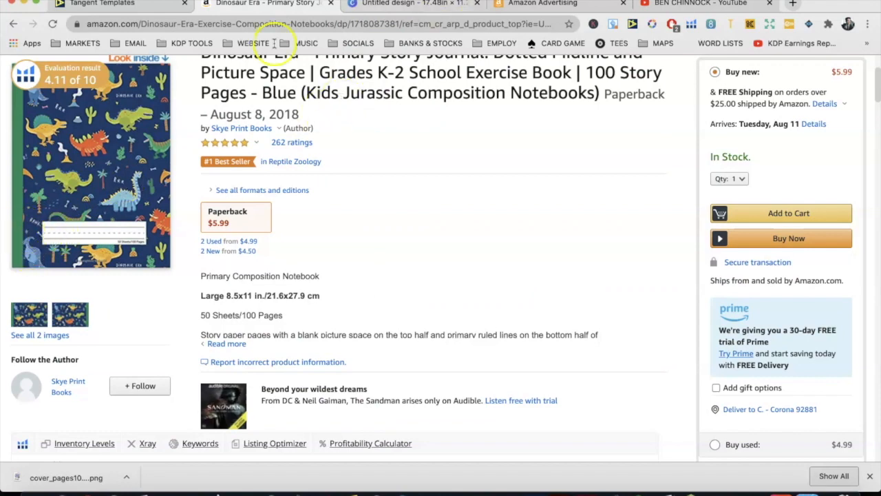
{"action": "left_click", "coordinate": [413, 8]}
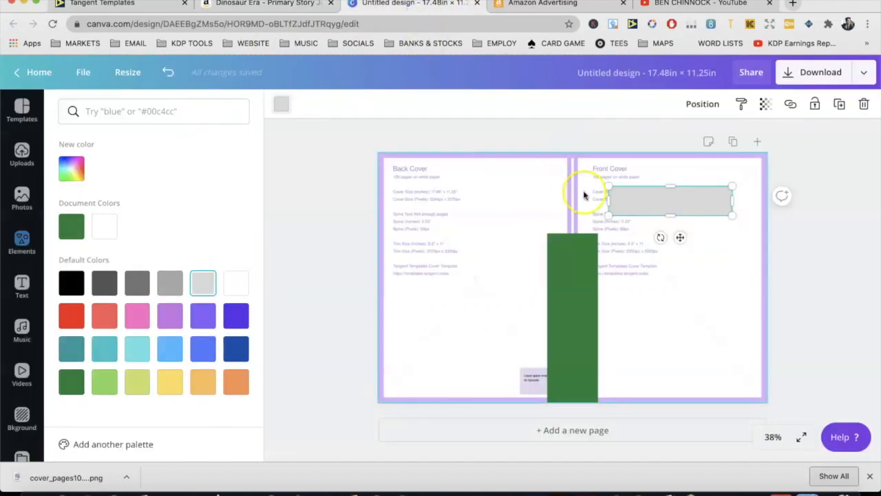
Stretch the green strip back to the cover's full height, and shift the grey bar away from the spine and make it slightly taller
{"action": "left_click", "coordinate": [580, 241]}
{"action": "left_click_drag", "start_coordinate": [574, 235], "coordinate": [572, 186]}
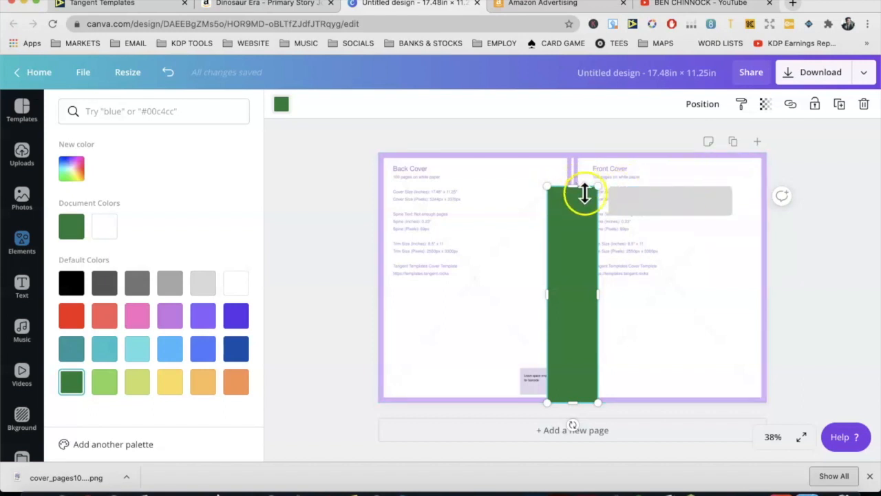
{"action": "left_click", "coordinate": [662, 198]}
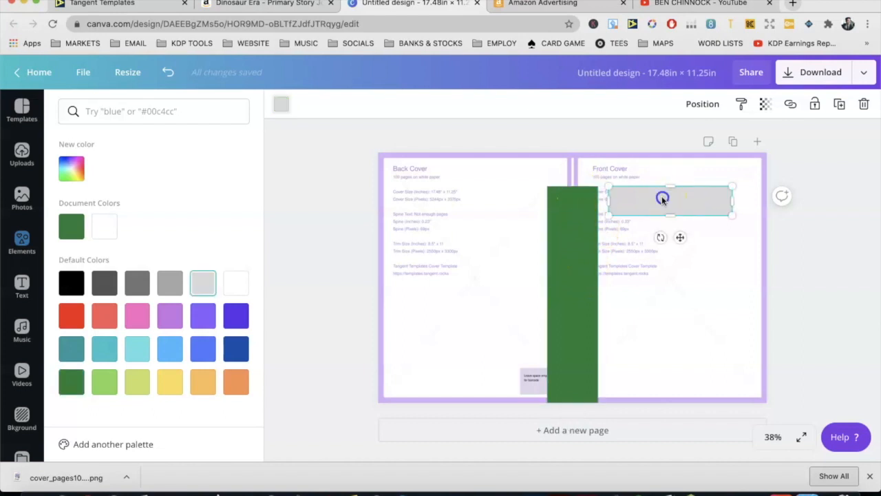
{"action": "left_click_drag", "start_coordinate": [665, 198], "coordinate": [669, 197]}
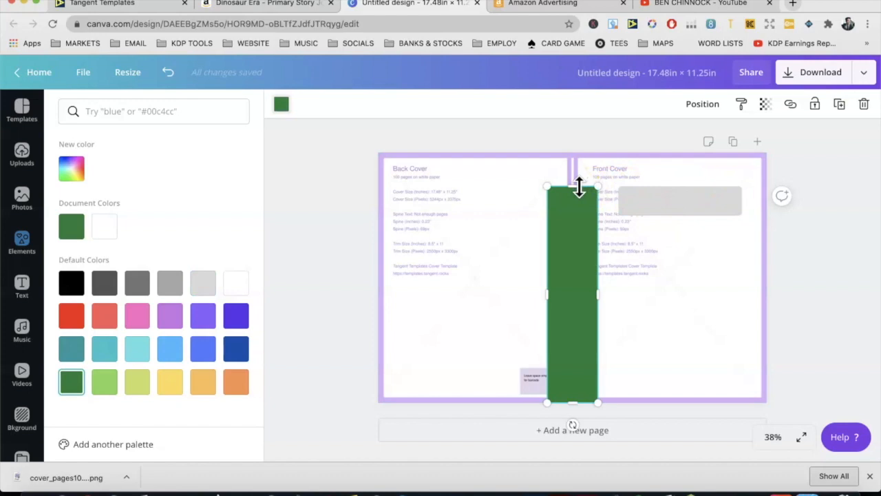
{"action": "left_click_drag", "start_coordinate": [573, 161], "coordinate": [572, 155]}
{"action": "left_click", "coordinate": [631, 198]}
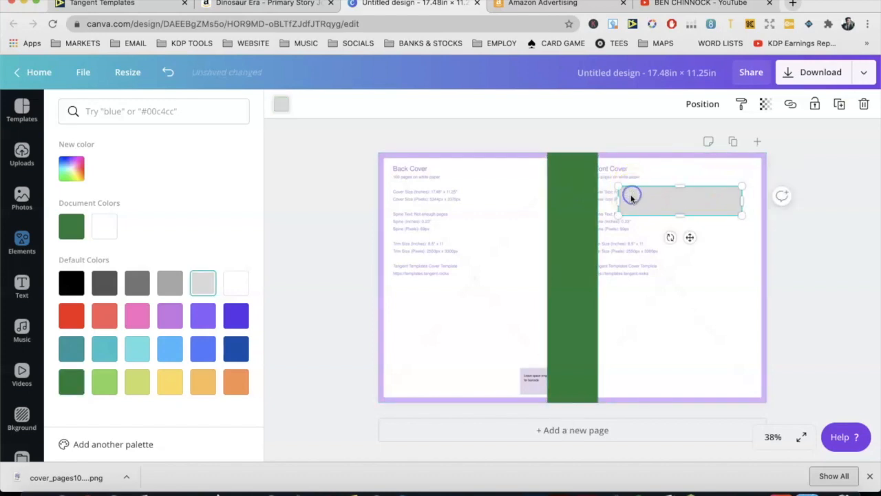
{"action": "left_click_drag", "start_coordinate": [672, 212], "coordinate": [673, 216]}
{"action": "left_click", "coordinate": [760, 252]}
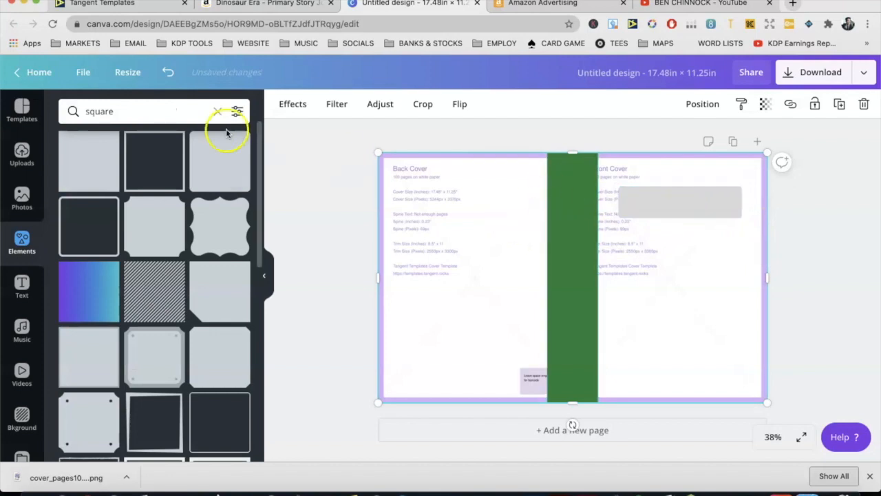
Search the elements for "line", add a plain solid line and shorten it to start at the grey bar's left edge
{"action": "left_click", "coordinate": [112, 111]}
{"action": "double_click", "coordinate": [112, 111]}
{"action": "type", "text": "line"}
{"action": "key", "text": "Return"}
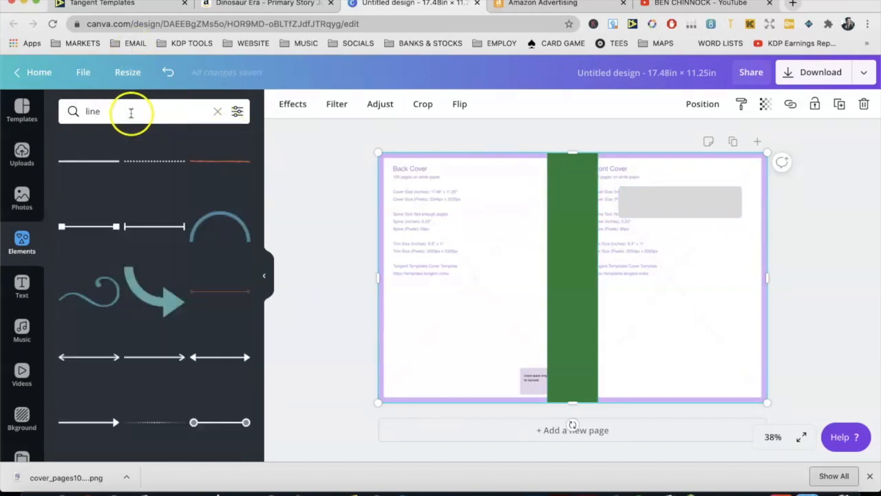
{"action": "key", "text": "l"}
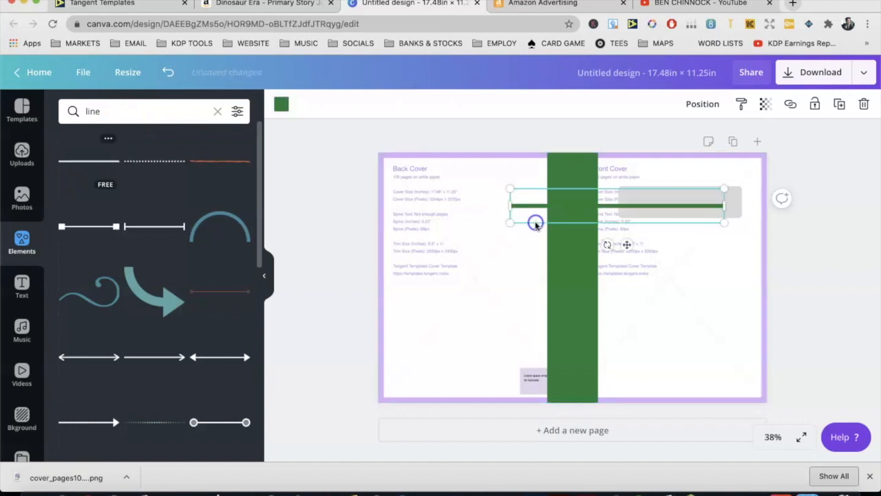
{"action": "left_click_drag", "start_coordinate": [518, 224], "coordinate": [617, 204]}
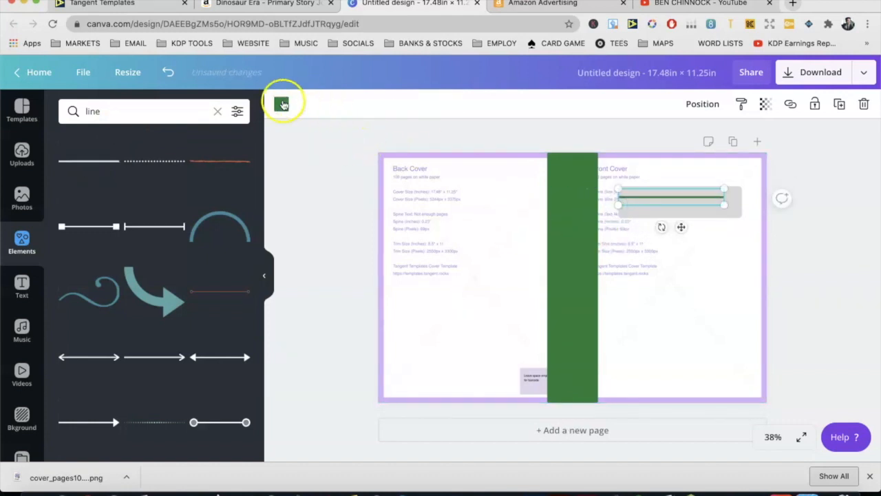
Colour the line medium grey and extend it across the full width of the label bar
{"action": "left_click", "coordinate": [282, 104]}
{"action": "left_click", "coordinate": [137, 282]}
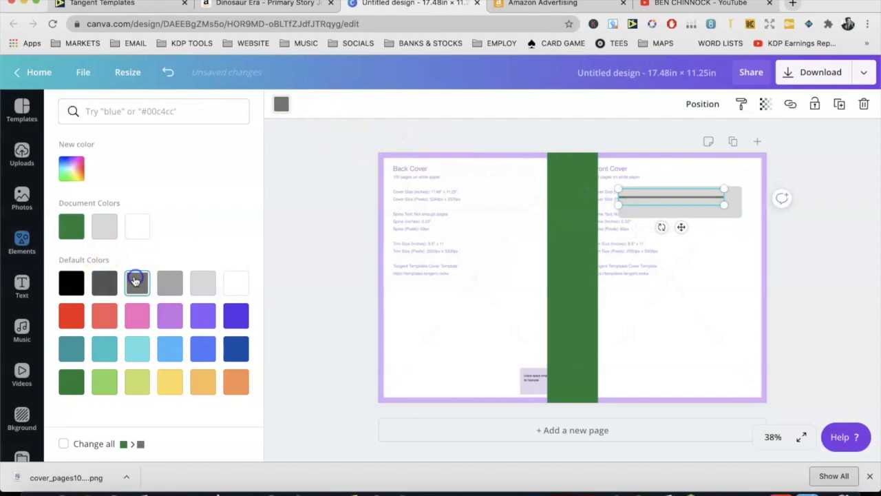
{"action": "mouse_move", "coordinate": [727, 200]}
{"action": "left_mouse_down"}
{"action": "mouse_move", "coordinate": [692, 195]}
{"action": "mouse_move", "coordinate": [742, 195]}
{"action": "left_mouse_up"}
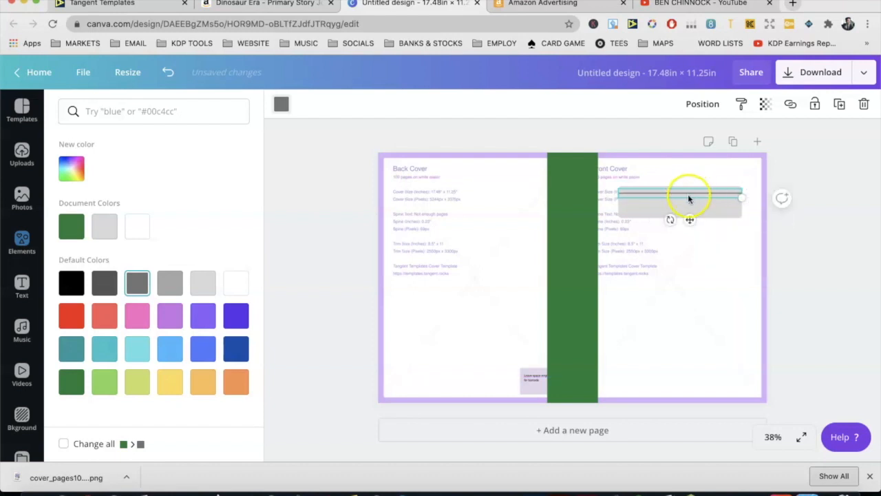
Duplicate the grey line and place the copy across the lower part of the label bar
{"action": "left_click", "coordinate": [686, 198]}
{"action": "scroll", "coordinate": [671, 210], "scroll_direction": "up", "scroll_amount": 5}
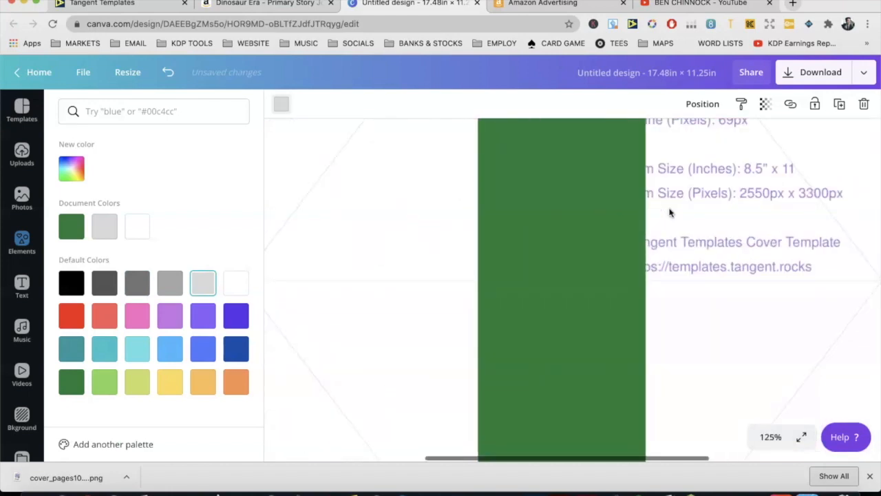
{"action": "scroll", "coordinate": [670, 213], "scroll_direction": "up", "scroll_amount": 5}
{"action": "scroll", "coordinate": [670, 212], "scroll_direction": "right", "scroll_amount": 5}
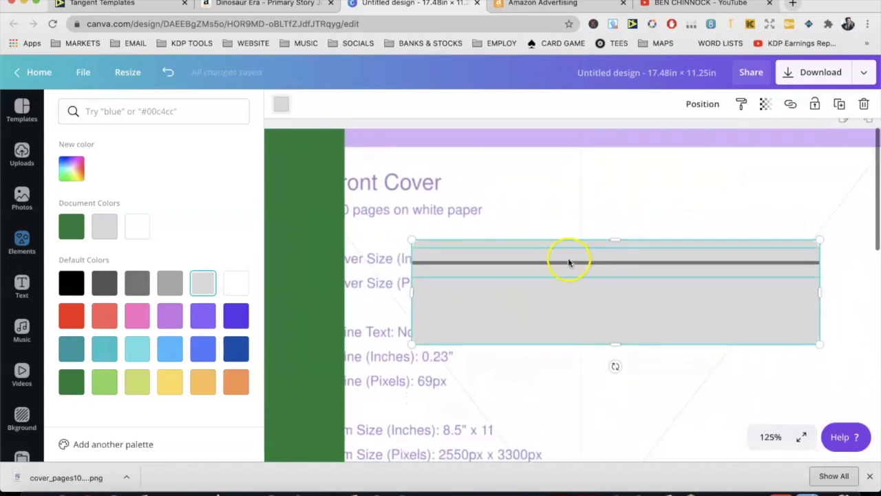
{"action": "left_click", "coordinate": [569, 263]}
{"action": "key", "text": "super+d"}
{"action": "left_click_drag", "start_coordinate": [568, 276], "coordinate": [553, 314]}
Trim the label bar slightly from its lower edge and raise the lower line a little
{"action": "left_click", "coordinate": [547, 336]}
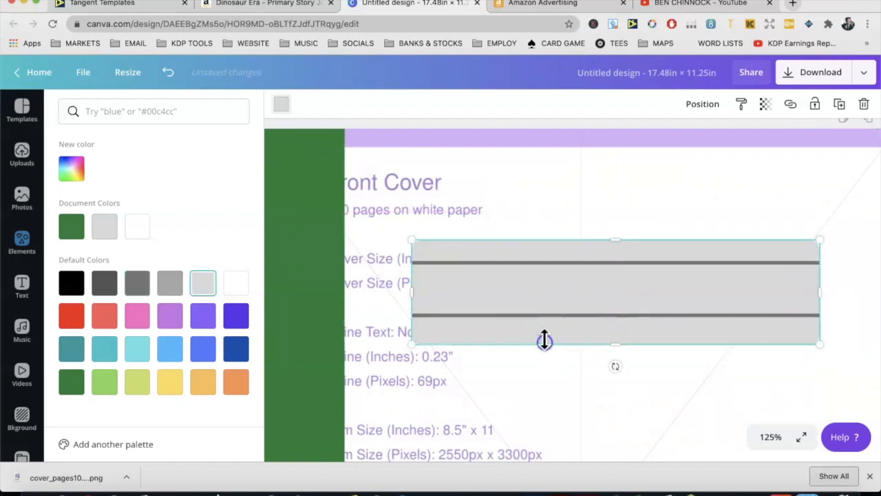
{"action": "left_click_drag", "start_coordinate": [610, 339], "coordinate": [591, 312]}
{"action": "left_click", "coordinate": [591, 317]}
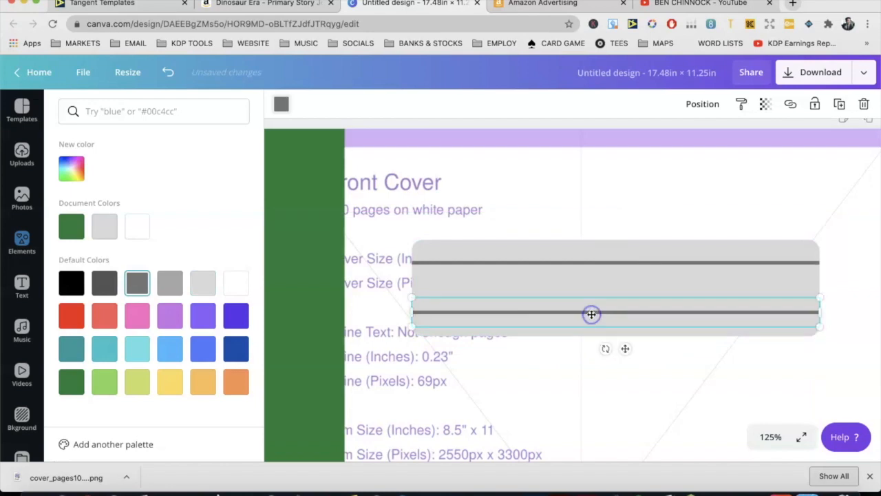
Duplicate the upper line midway between the two lines and turn it into two short dashes at the label bar's left end
{"action": "left_click", "coordinate": [721, 263]}
{"action": "key", "text": "super+d"}
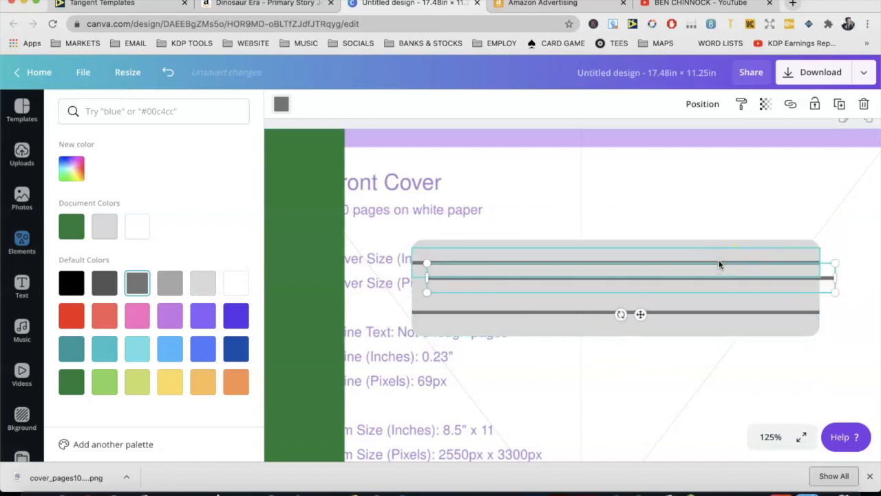
{"action": "left_click_drag", "start_coordinate": [715, 278], "coordinate": [701, 286]}
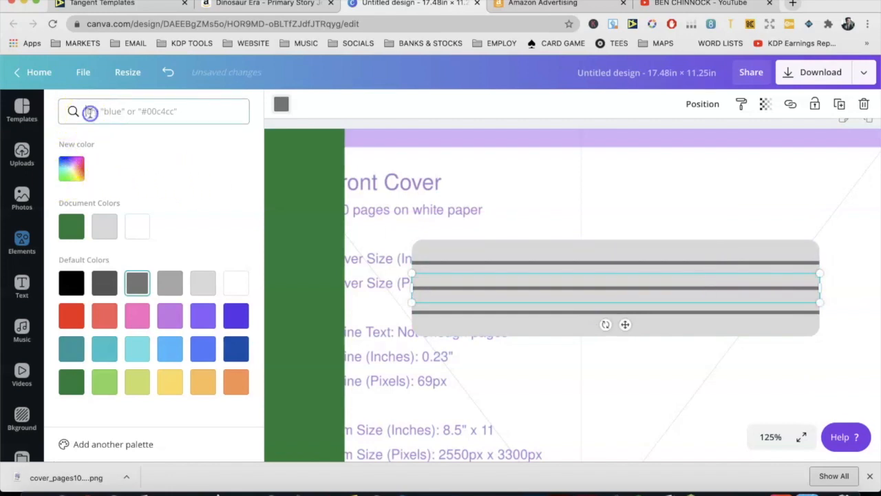
{"action": "left_click_drag", "start_coordinate": [816, 287], "coordinate": [465, 287]}
{"action": "left_click", "coordinate": [563, 288]}
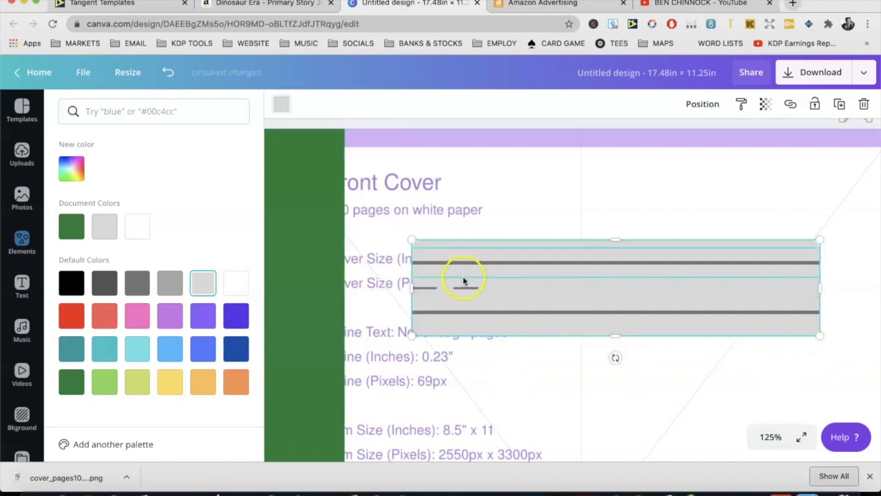
Lock the template background, then select the label bar together with its lines and lock them too
{"action": "left_click", "coordinate": [818, 376]}
{"action": "mouse_move", "coordinate": [776, 366]}
{"action": "left_mouse_down"}
{"action": "mouse_move", "coordinate": [726, 333]}
{"action": "mouse_move", "coordinate": [770, 356]}
{"action": "mouse_move", "coordinate": [771, 369]}
{"action": "left_mouse_up"}
{"action": "left_click", "coordinate": [815, 104]}
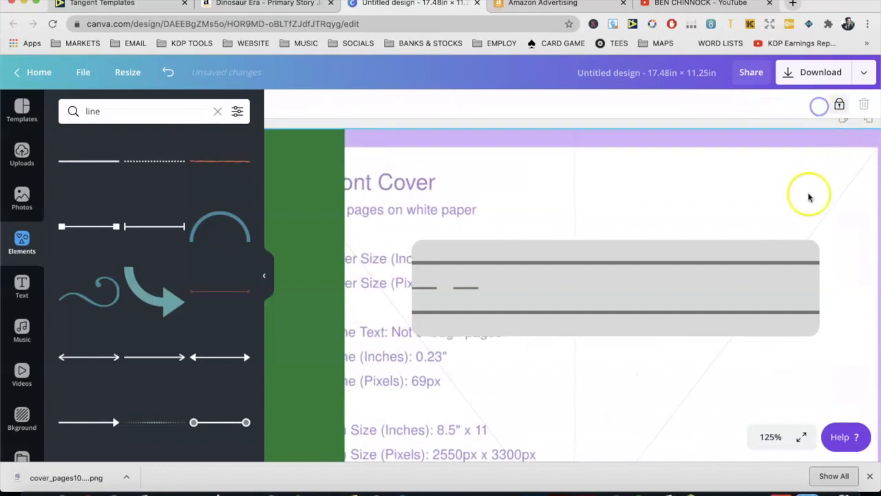
{"action": "left_click_drag", "start_coordinate": [818, 204], "coordinate": [633, 346]}
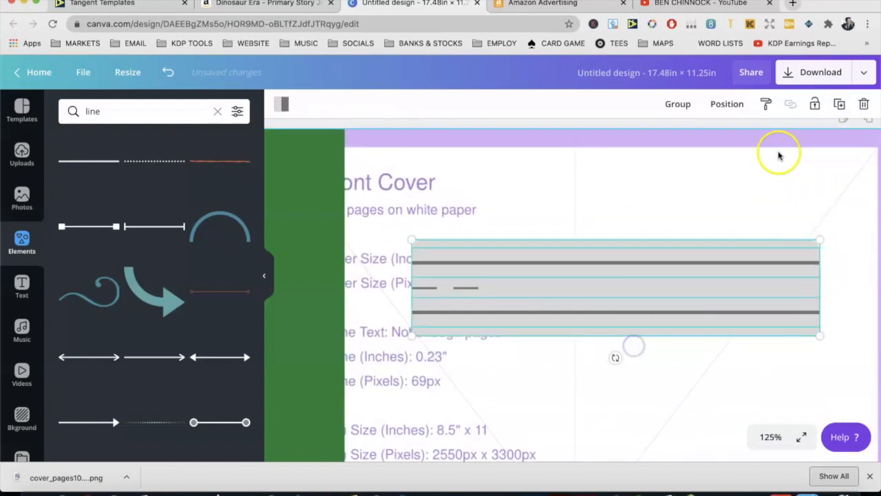
{"action": "left_click", "coordinate": [816, 104]}
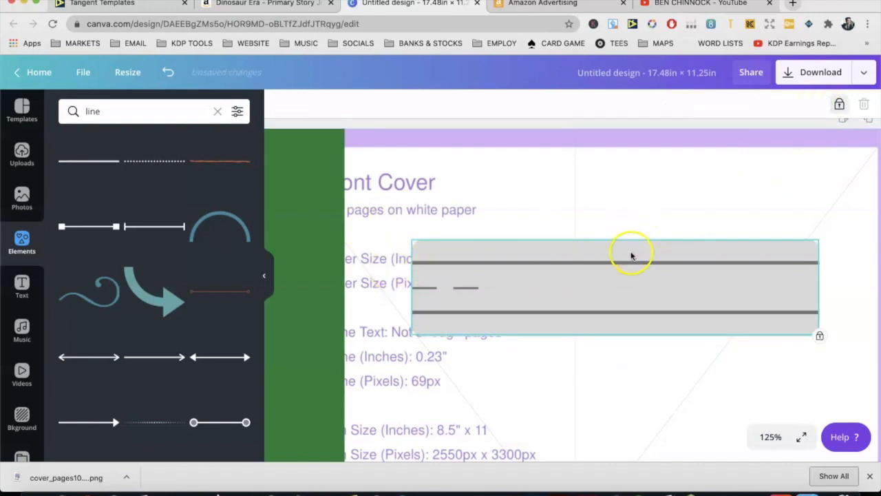
Duplicate the pair of dashes along the label bar's middle row, and duplicate all four to extend the row to eight dashes
{"action": "left_click", "coordinate": [475, 290]}
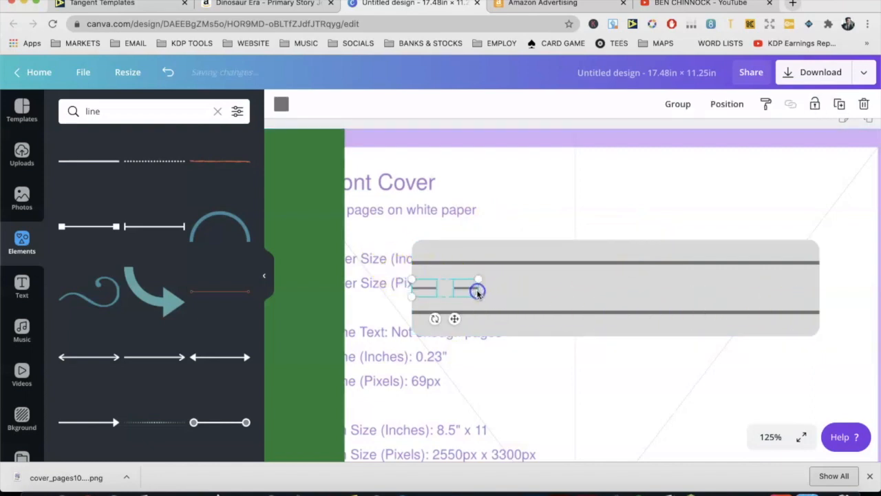
{"action": "left_click_drag", "start_coordinate": [473, 298], "coordinate": [548, 285]}
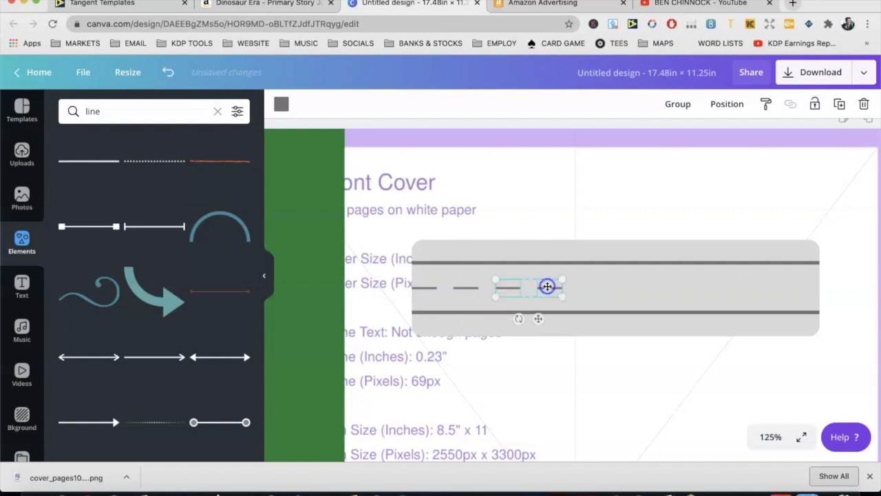
{"action": "left_click", "coordinate": [387, 288]}
{"action": "left_click_drag", "start_coordinate": [390, 288], "coordinate": [715, 288]}
{"action": "key", "text": "super+d"}
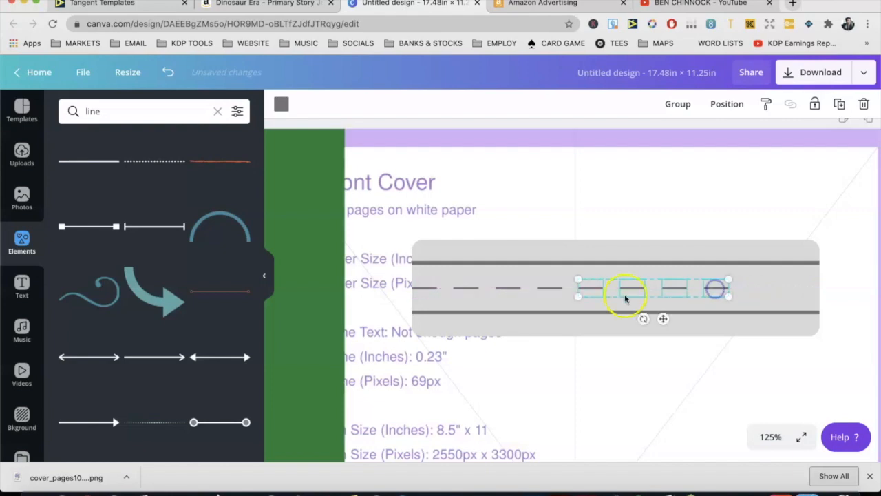
Duplicate the last two dashes and place the copies at the label bar's right end to complete the dashed middle line
{"action": "left_click", "coordinate": [702, 390]}
{"action": "left_click", "coordinate": [743, 286]}
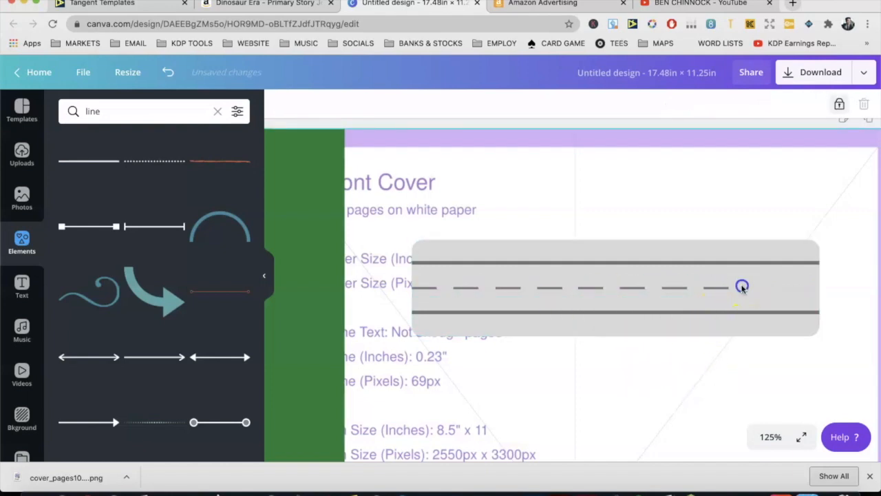
{"action": "left_click_drag", "start_coordinate": [679, 288], "coordinate": [763, 288]}
{"action": "key", "text": "super+d"}
{"action": "left_click", "coordinate": [752, 354]}
Shift the fifth to eighth dashes slightly to the right to even out the spacing of the dashed line
{"action": "left_click", "coordinate": [732, 293]}
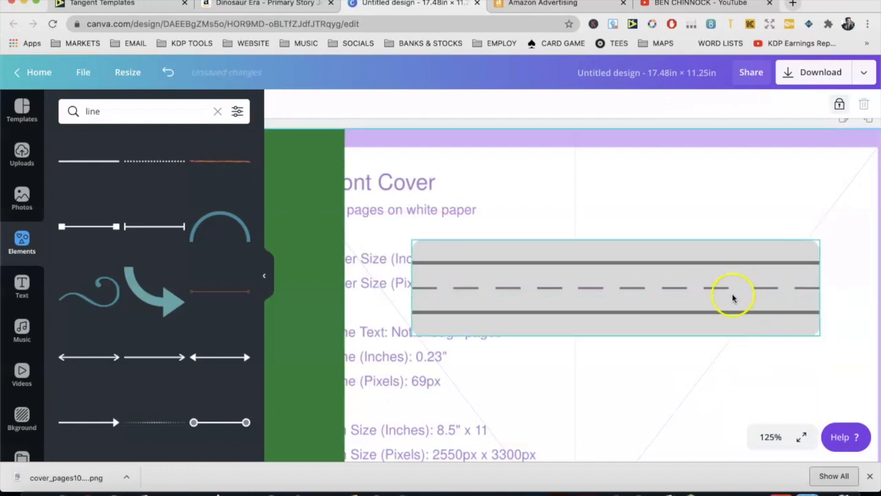
{"action": "left_click", "coordinate": [708, 285]}
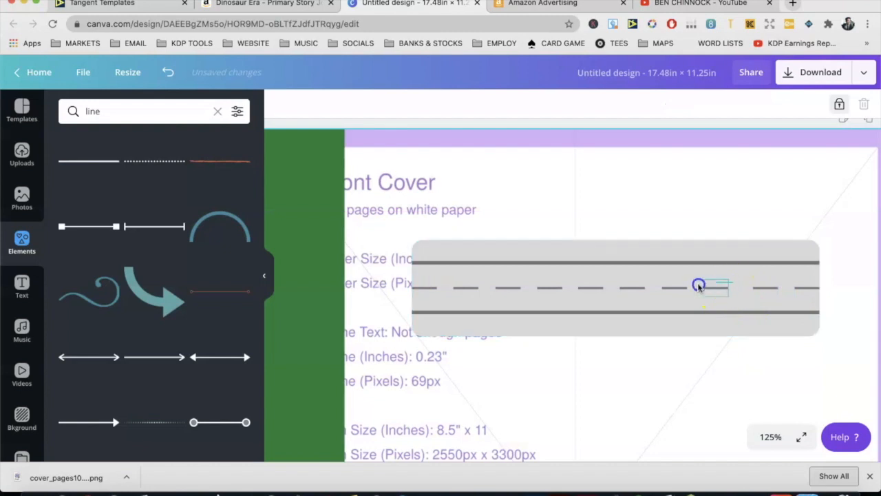
{"action": "left_click", "coordinate": [677, 288], "text": "shift"}
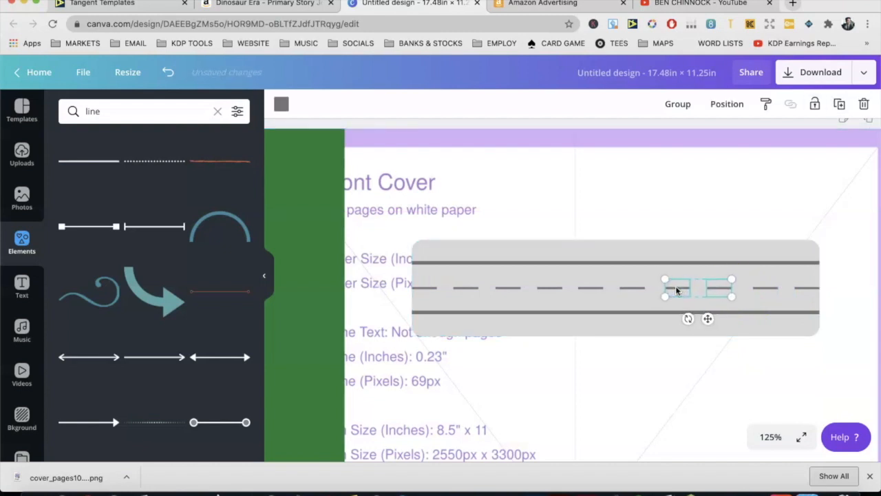
{"action": "left_click", "coordinate": [627, 294]}
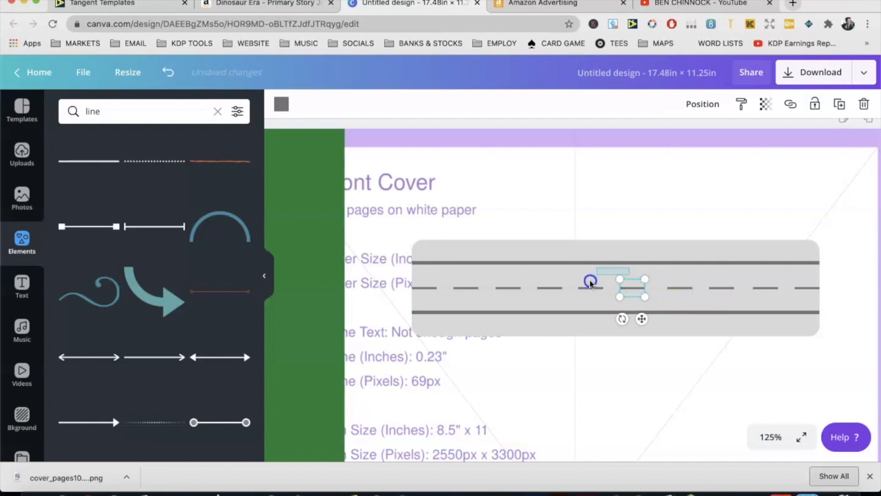
{"action": "left_click", "coordinate": [590, 286], "text": "shift"}
{"action": "left_click", "coordinate": [605, 210]}
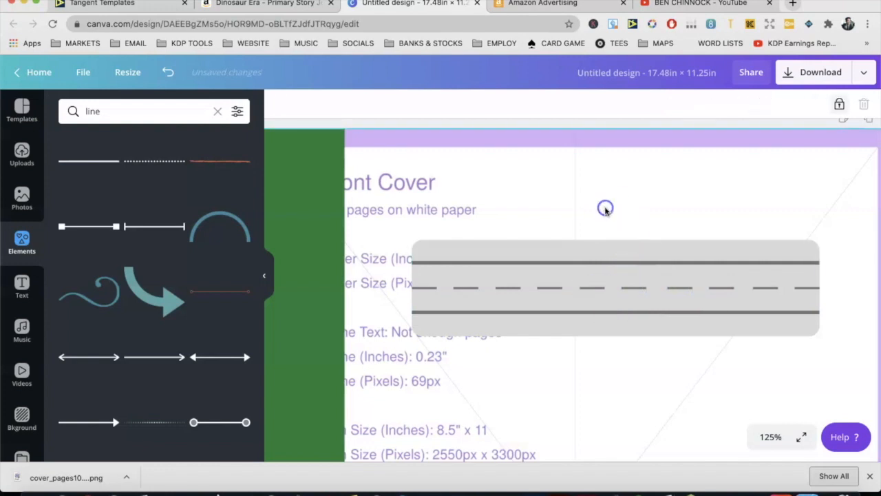
Unlock the label bar, trim its upper and lower edges to a height of about 1.1, and fill it white
{"action": "left_click", "coordinate": [706, 332]}
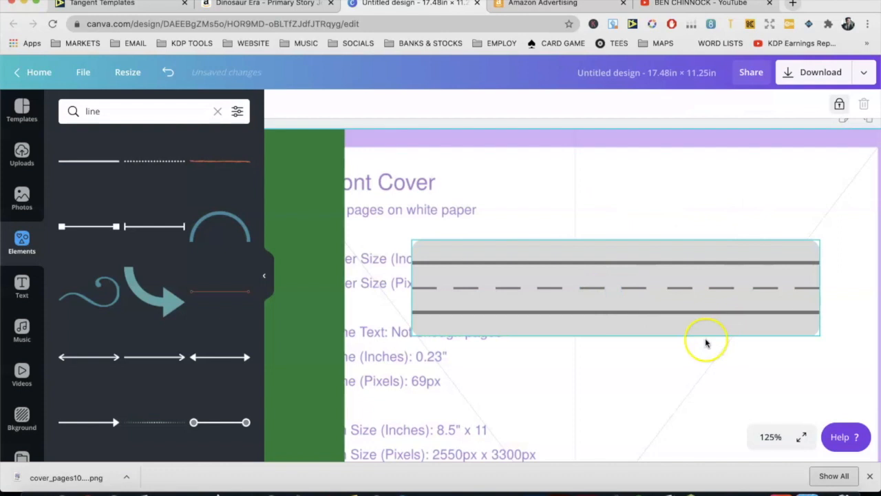
{"action": "left_click", "coordinate": [840, 105]}
{"action": "left_click_drag", "start_coordinate": [613, 242], "coordinate": [612, 250]}
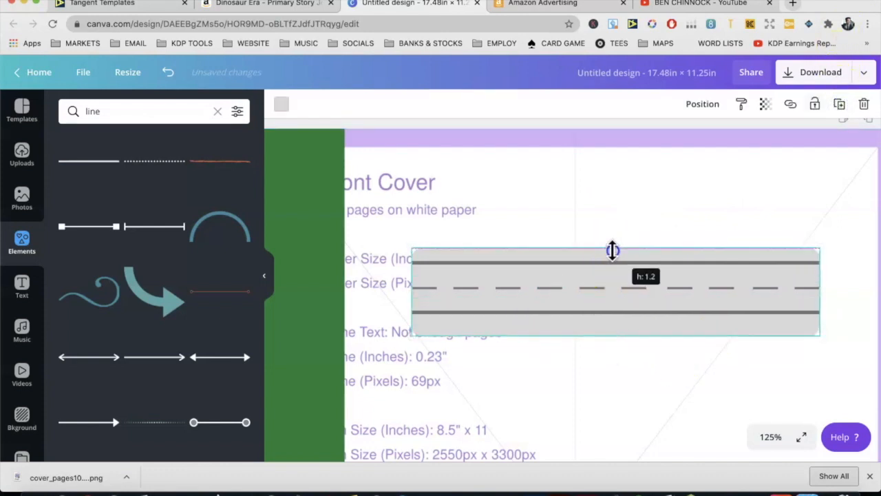
{"action": "left_click_drag", "start_coordinate": [612, 333], "coordinate": [610, 321]}
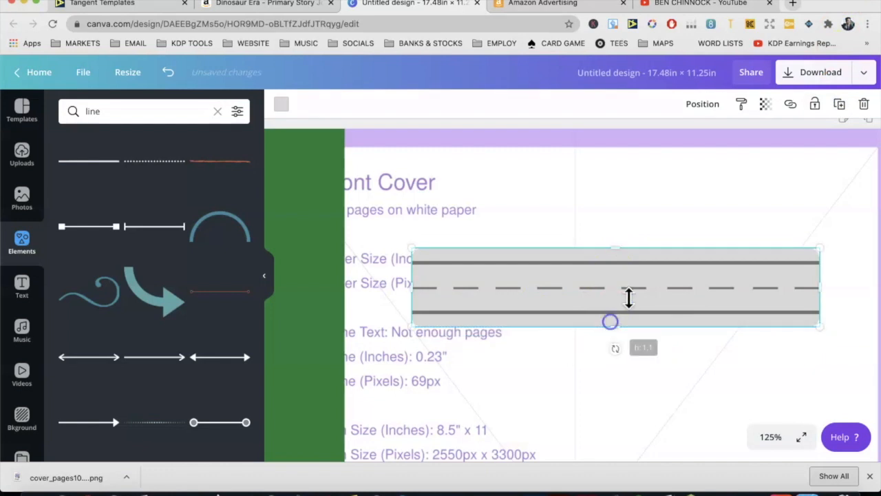
{"action": "left_click", "coordinate": [282, 104]}
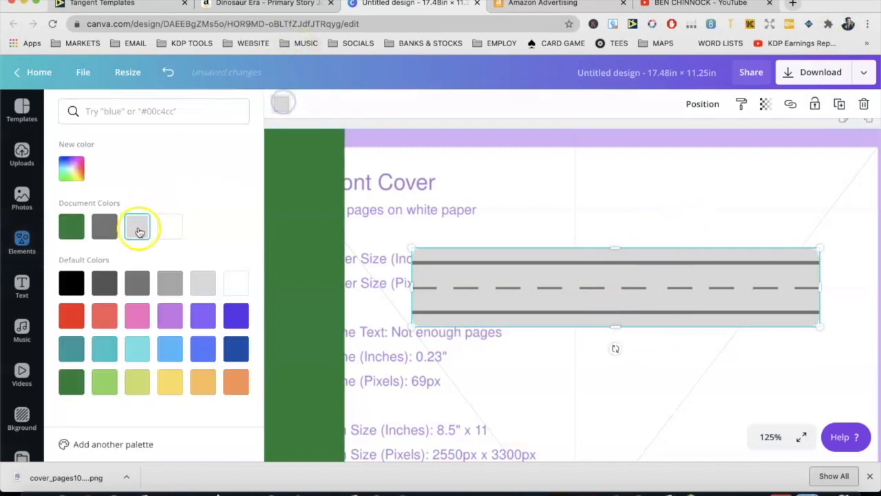
{"action": "left_click", "coordinate": [236, 290]}
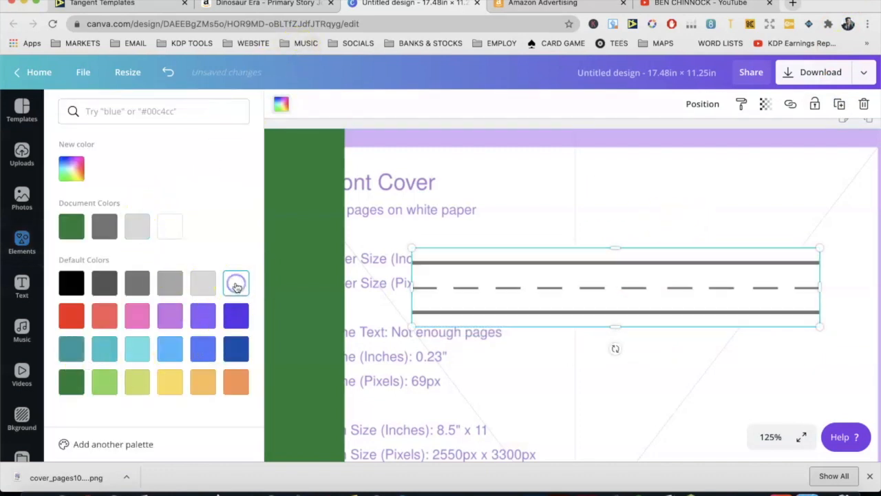
Unlock the cover template image behind the design and delete it
{"action": "scroll", "coordinate": [544, 278], "scroll_direction": "down", "scroll_amount": 5}
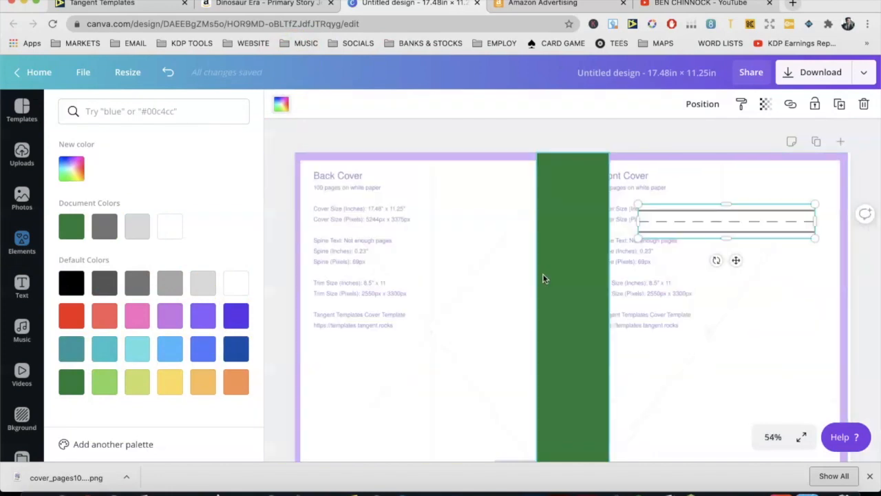
{"action": "left_click", "coordinate": [661, 314]}
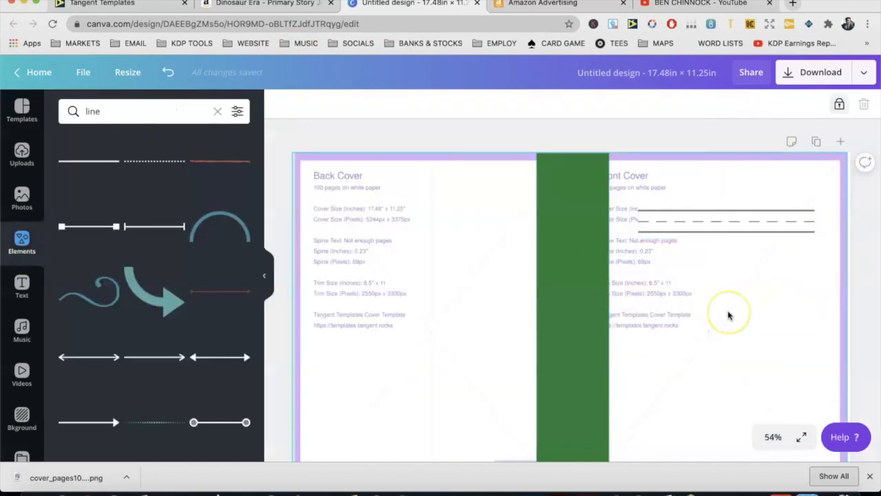
{"action": "left_click", "coordinate": [811, 308]}
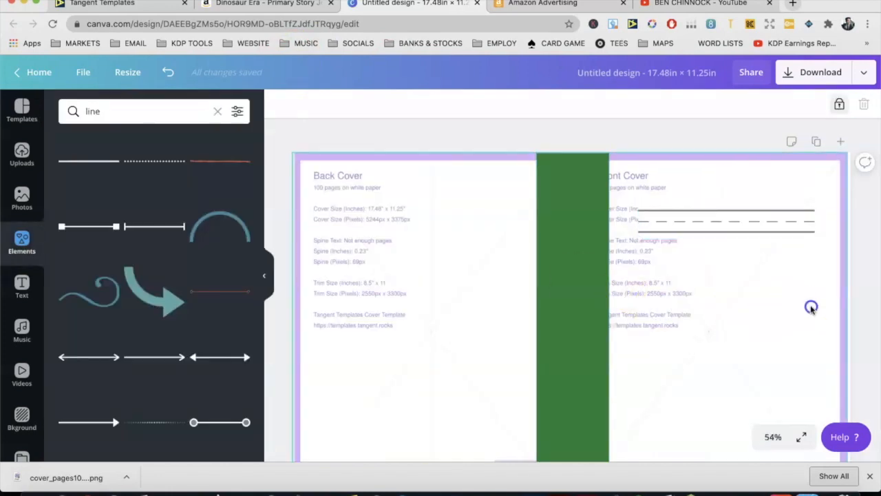
{"action": "left_click", "coordinate": [839, 101]}
{"action": "key", "text": "Delete"}
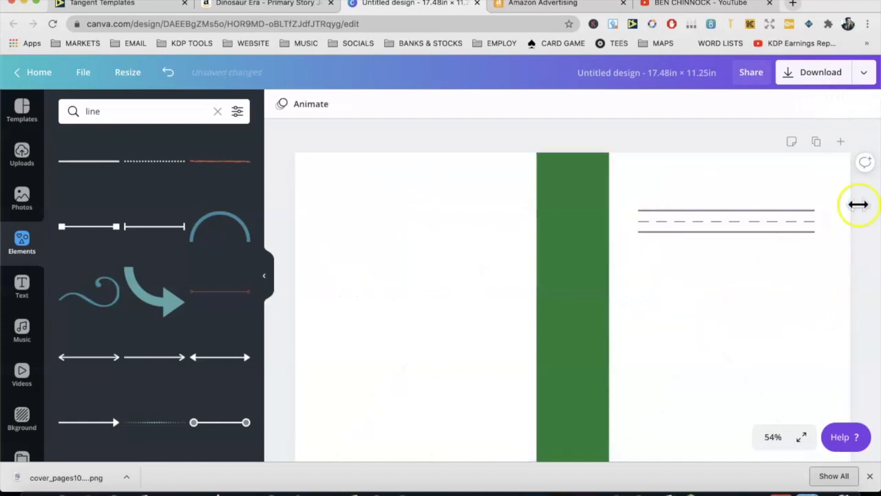
Fill the page background with the default dark blue and darken it to the custom shade #1c3f6d
{"action": "left_click", "coordinate": [807, 320]}
{"action": "left_click", "coordinate": [282, 105]}
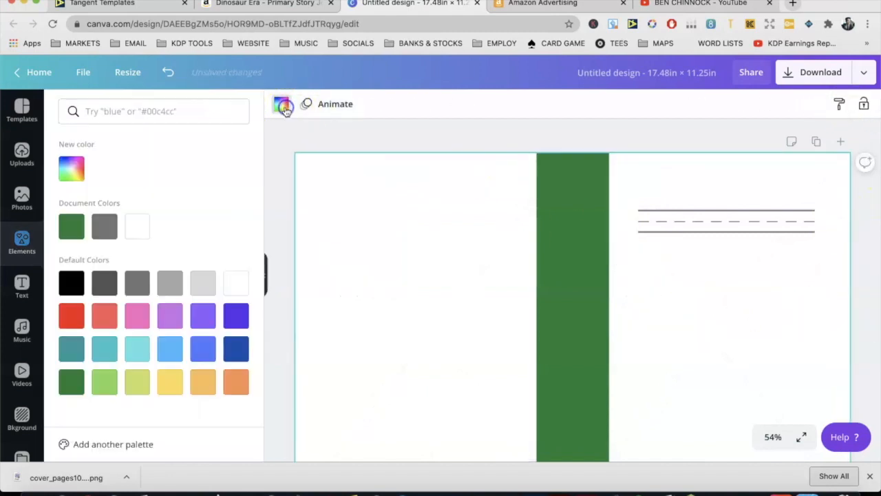
{"action": "left_click", "coordinate": [232, 354]}
{"action": "left_click", "coordinate": [597, 331]}
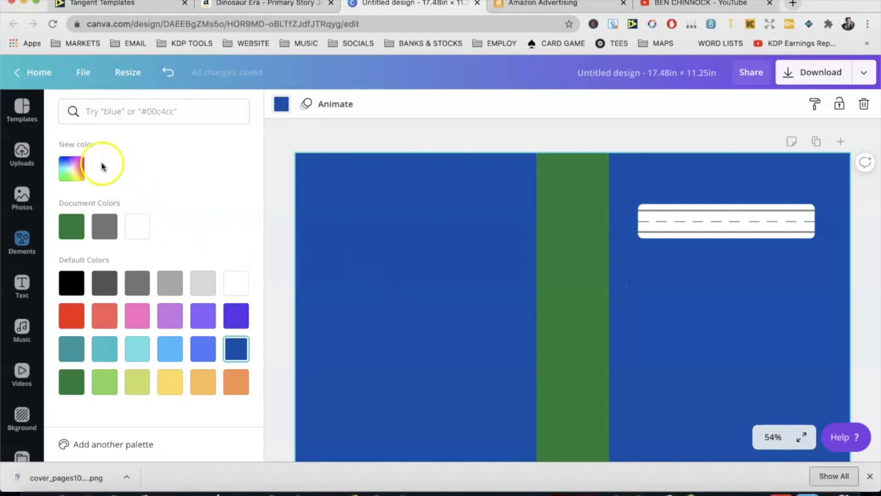
{"action": "left_click", "coordinate": [80, 165]}
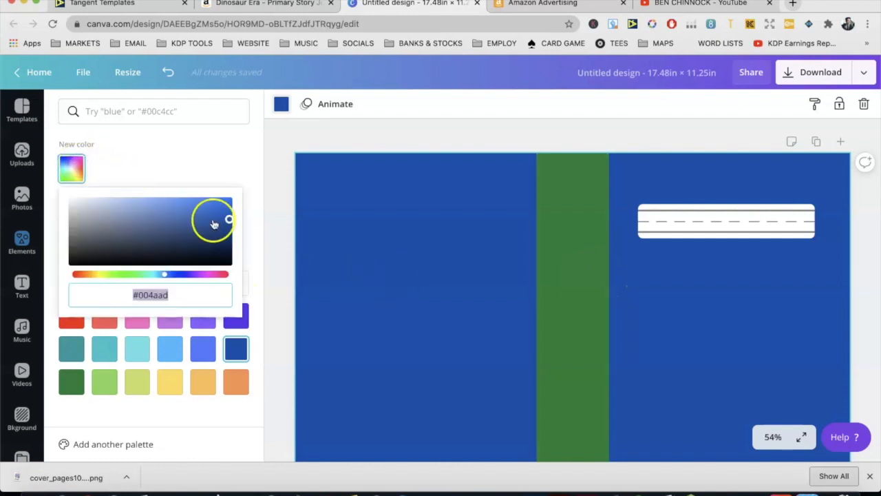
{"action": "left_click_drag", "start_coordinate": [224, 223], "coordinate": [227, 221]}
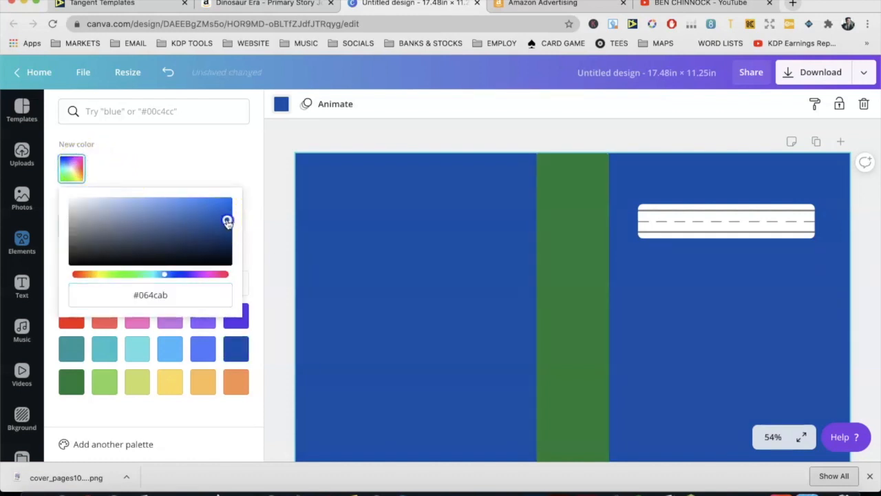
{"action": "left_click_drag", "start_coordinate": [186, 230], "coordinate": [190, 236]}
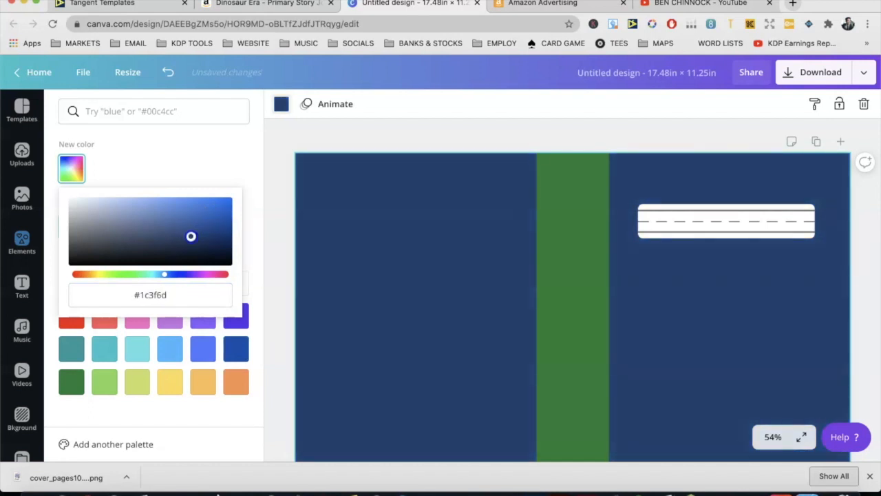
{"action": "left_click", "coordinate": [681, 316]}
{"action": "scroll", "coordinate": [680, 316], "scroll_direction": "down", "scroll_amount": 2}
{"action": "scroll", "coordinate": [681, 315], "scroll_direction": "up", "scroll_amount": 2}
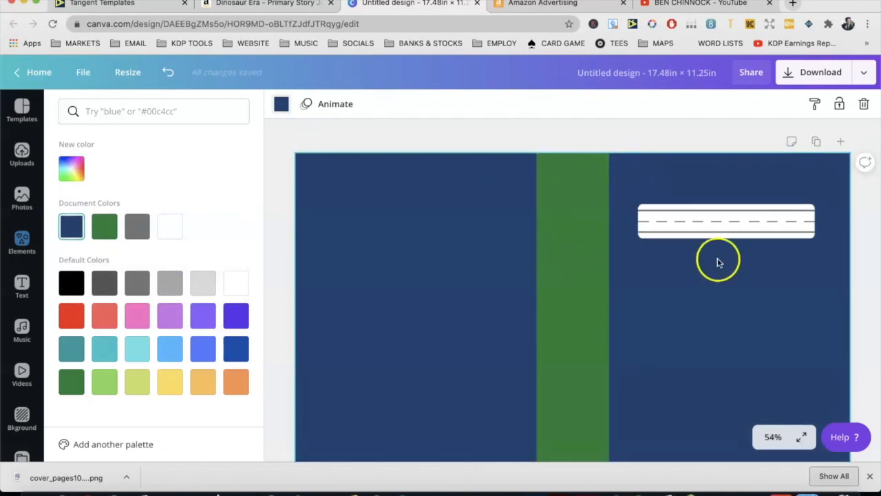
Select the white label bar together with all its lines and dashes and lock them in place
{"action": "left_click", "coordinate": [774, 237]}
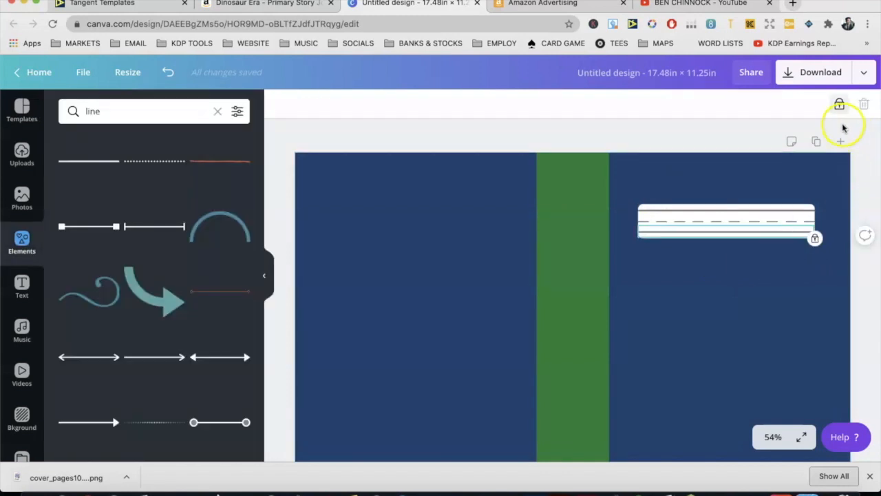
{"action": "left_click", "coordinate": [783, 205]}
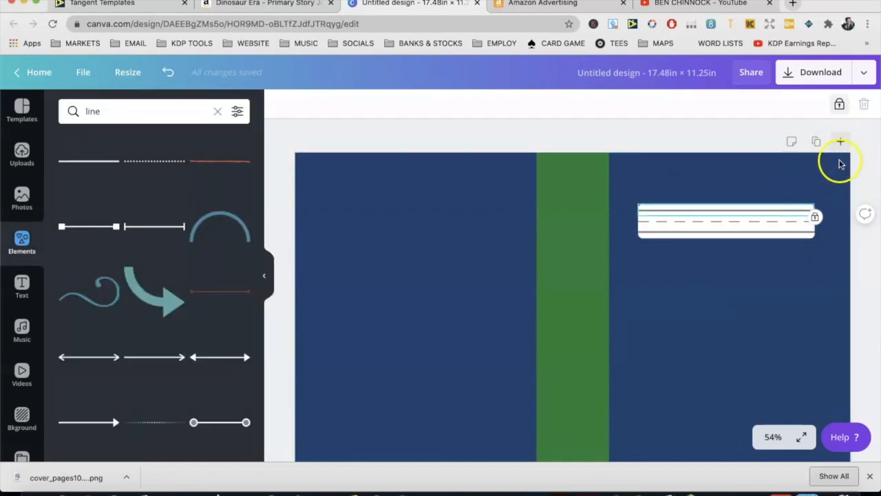
{"action": "key", "text": "super+a"}
{"action": "left_click", "coordinate": [822, 177]}
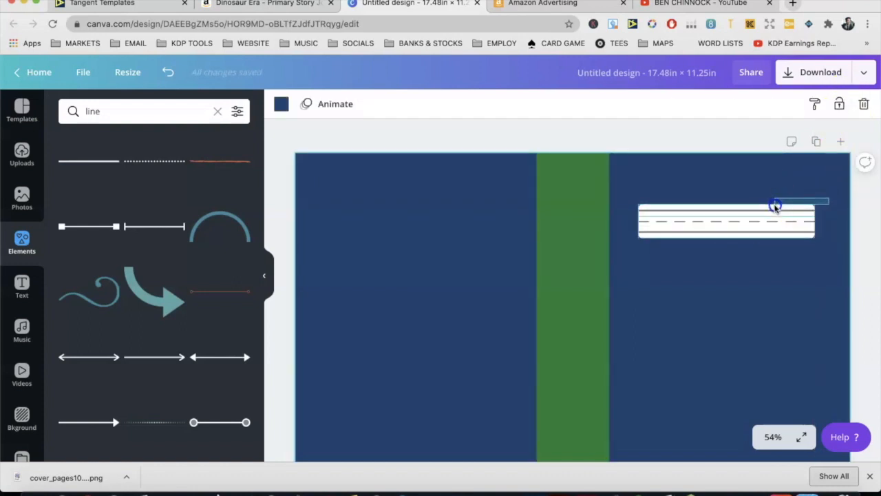
{"action": "left_click", "coordinate": [775, 209]}
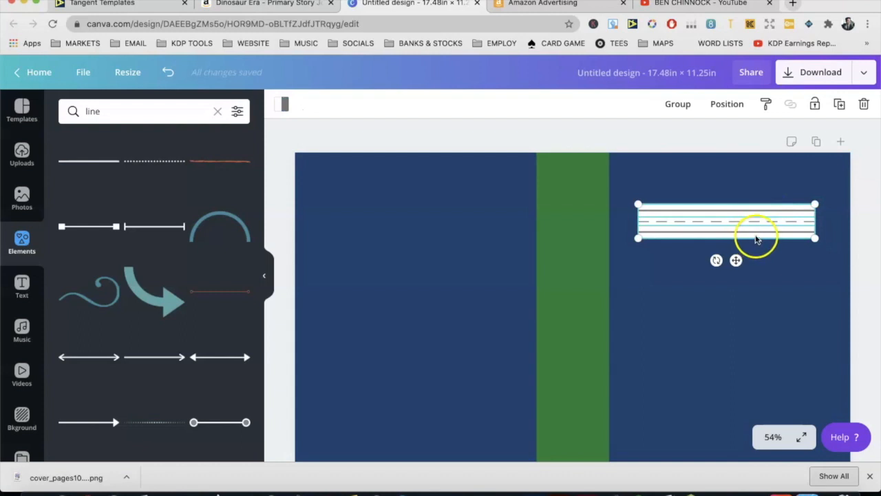
{"action": "left_click", "coordinate": [701, 340]}
{"action": "scroll", "coordinate": [673, 337], "scroll_direction": "down", "scroll_amount": 1}
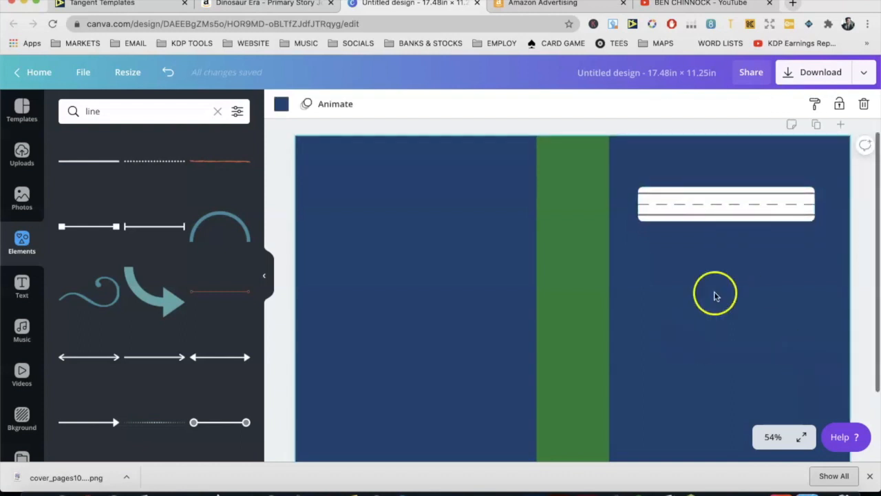
{"action": "left_click_drag", "start_coordinate": [823, 238], "coordinate": [635, 183]}
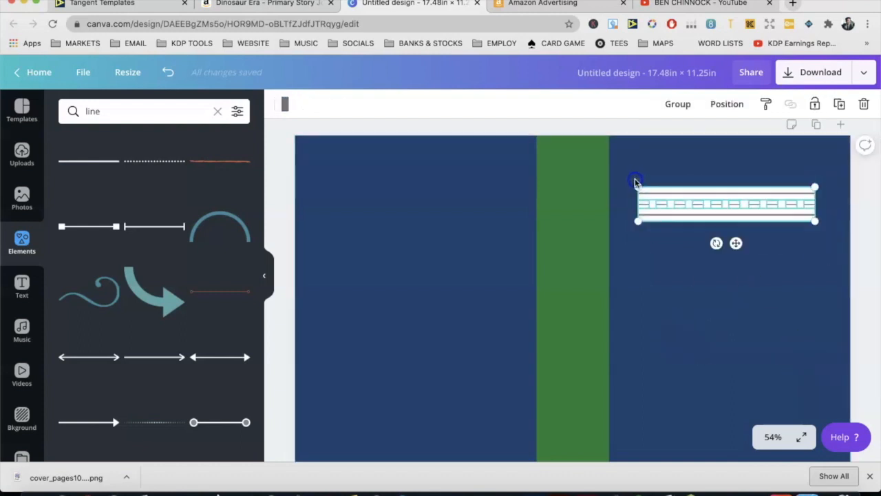
{"action": "left_click", "coordinate": [815, 103]}
Search the elements library for "dinosaur" and browse the graphics for the cover
{"action": "left_click", "coordinate": [106, 119]}
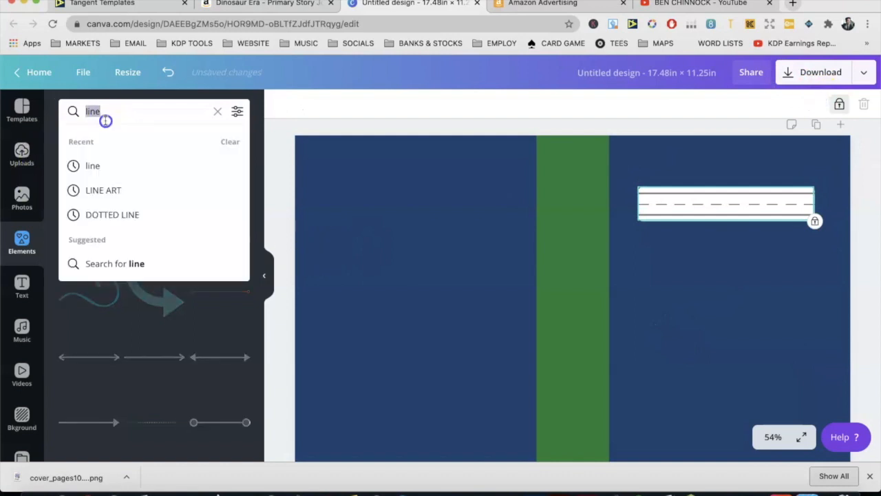
{"action": "type", "text": "dinosaur"}
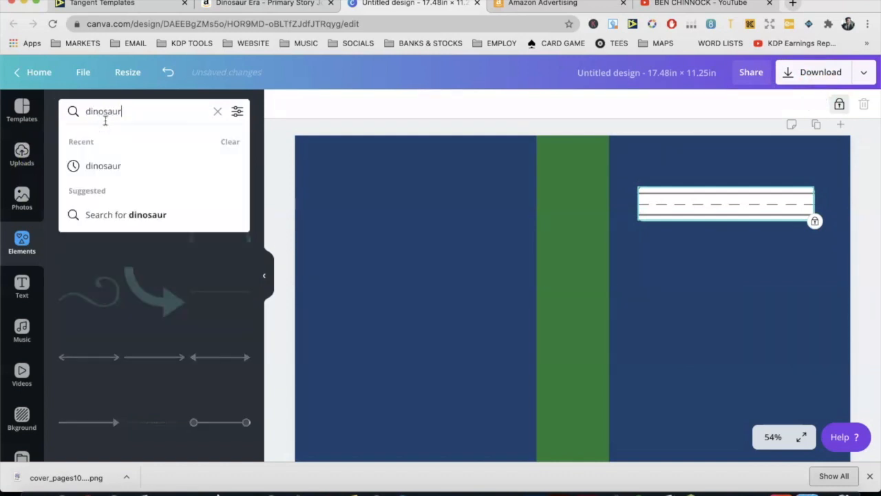
{"action": "key", "text": "Return"}
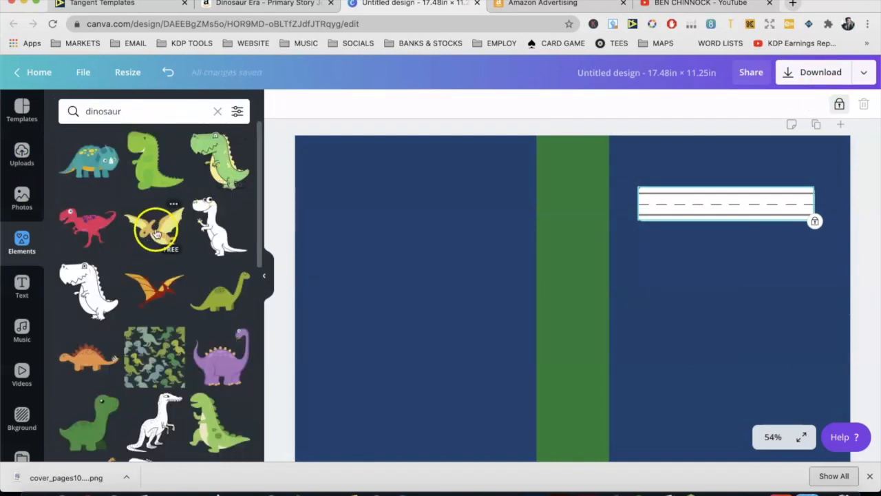
{"action": "scroll", "coordinate": [159, 279], "scroll_direction": "down", "scroll_amount": 2}
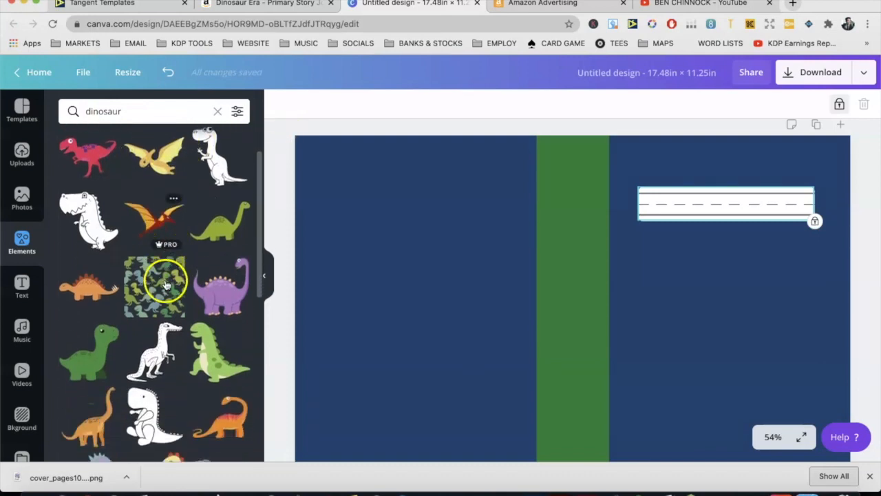
{"action": "scroll", "coordinate": [173, 314], "scroll_direction": "up", "scroll_amount": 1}
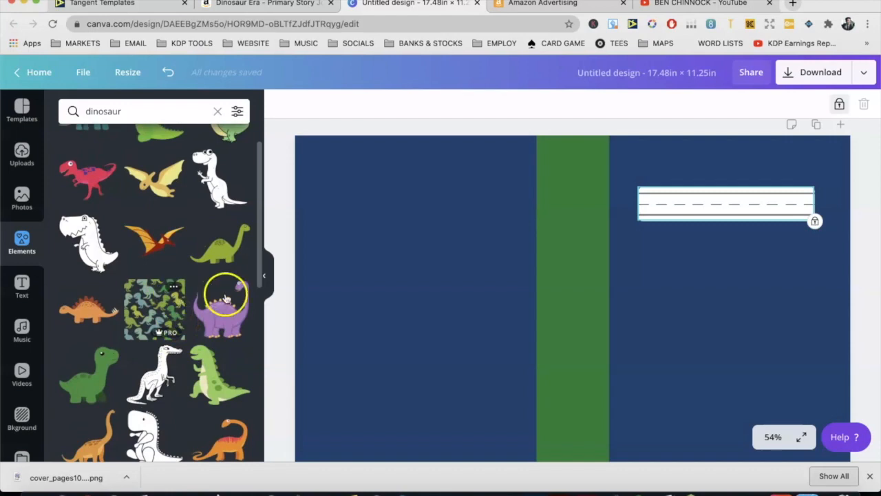
Add the purple long-necked dinosaur graphic to the front cover and shrink it to a small figure below the name label
{"action": "scroll", "coordinate": [224, 293], "scroll_direction": "down", "scroll_amount": 2}
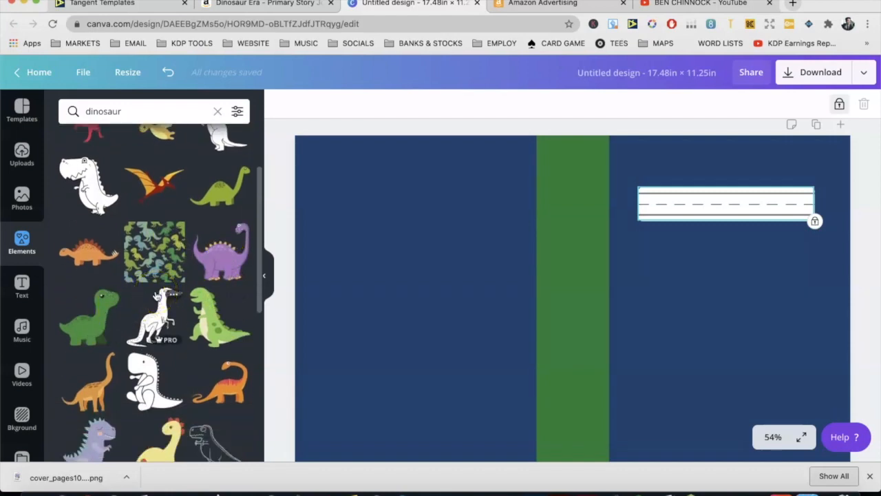
{"action": "scroll", "coordinate": [160, 296], "scroll_direction": "up", "scroll_amount": 2}
{"action": "left_click_drag", "start_coordinate": [239, 299], "coordinate": [630, 284]}
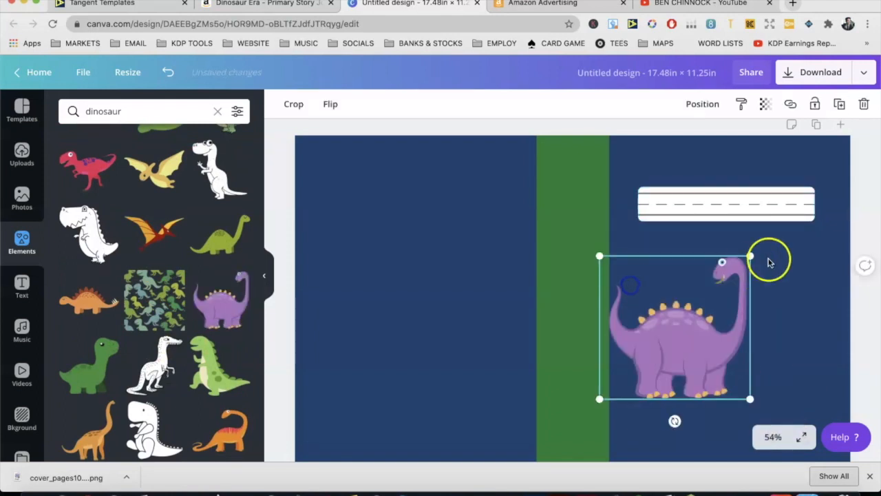
{"action": "left_click_drag", "start_coordinate": [751, 256], "coordinate": [749, 300]}
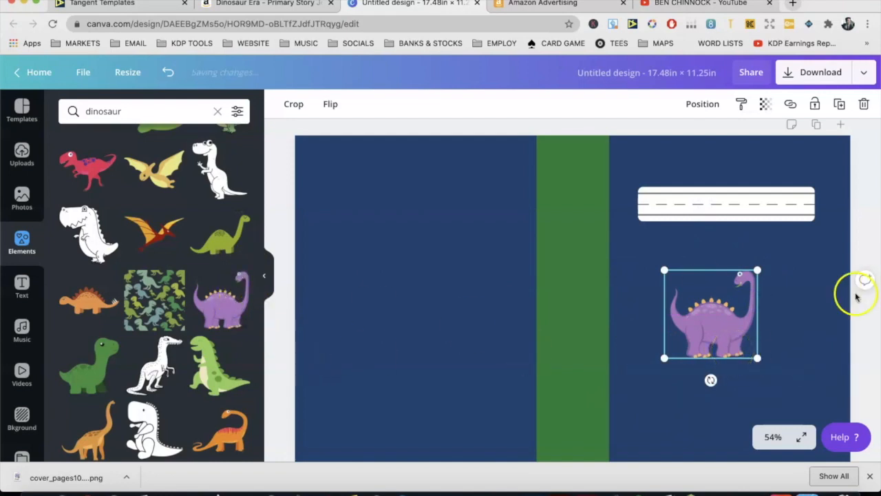
{"action": "left_click_drag", "start_coordinate": [760, 355], "coordinate": [744, 326]}
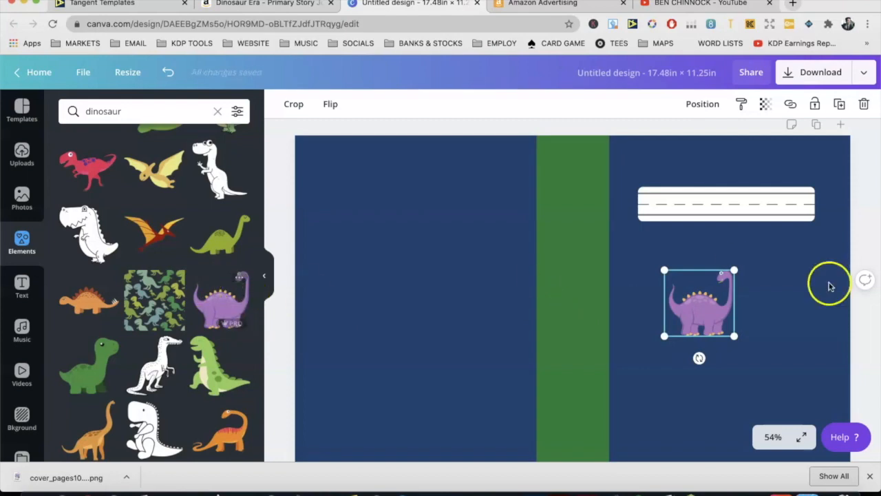
Place a second purple dinosaur near the front cover's lower right edge and flip it horizontally
{"action": "left_click_drag", "start_coordinate": [710, 294], "coordinate": [790, 367]}
{"action": "left_click", "coordinate": [659, 296]}
{"action": "scroll", "coordinate": [790, 367], "scroll_direction": "down", "scroll_amount": 3}
{"action": "left_click", "coordinate": [790, 285]}
{"action": "left_click_drag", "start_coordinate": [789, 285], "coordinate": [809, 309]}
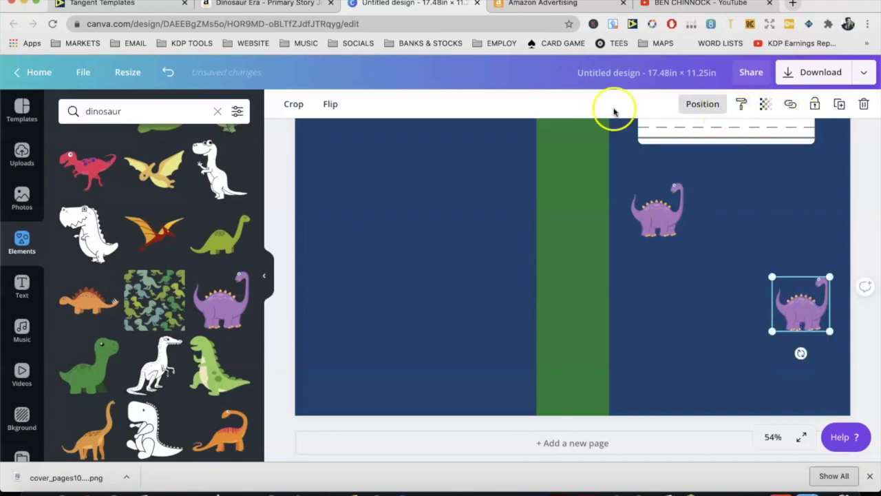
{"action": "left_click", "coordinate": [329, 104]}
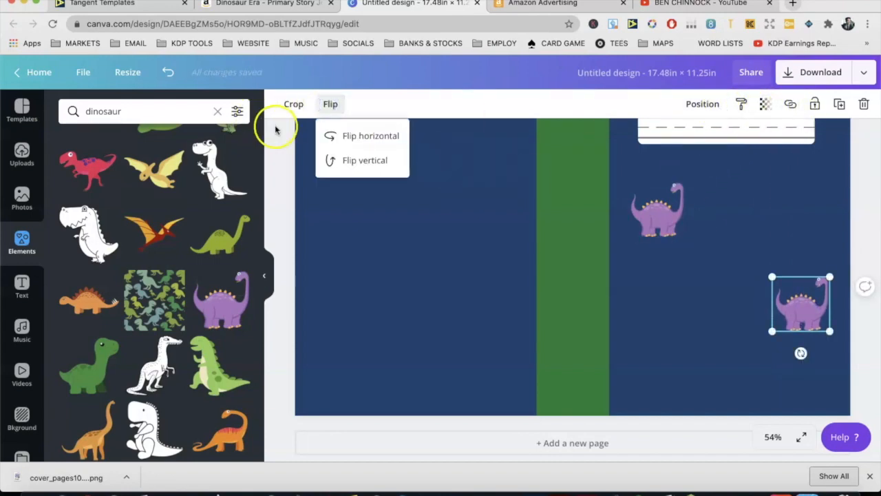
{"action": "left_click", "coordinate": [358, 138]}
Switch to the Amazon listing to check the Dinosaur Era cover pattern, and return to the Canva design
{"action": "left_click", "coordinate": [273, 3]}
{"action": "scroll", "coordinate": [248, 148], "scroll_direction": "up", "scroll_amount": 2}
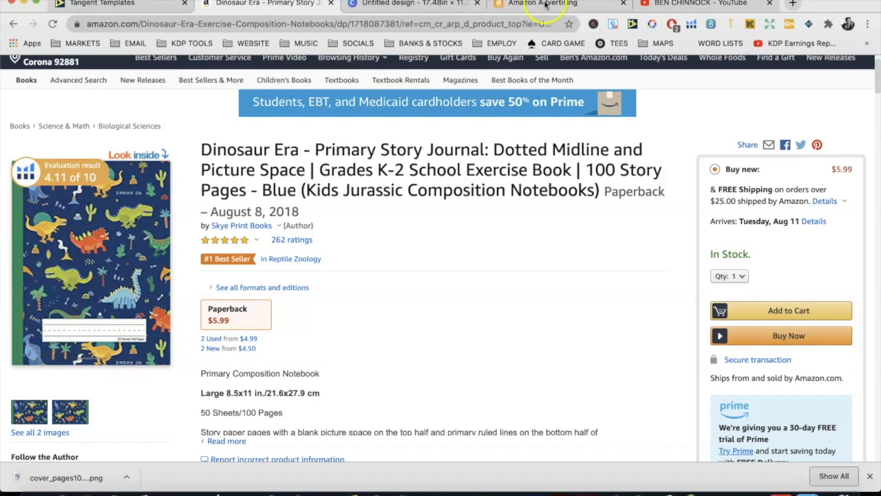
{"action": "left_click", "coordinate": [446, 5]}
{"action": "scroll", "coordinate": [728, 309], "scroll_direction": "up", "scroll_amount": 2}
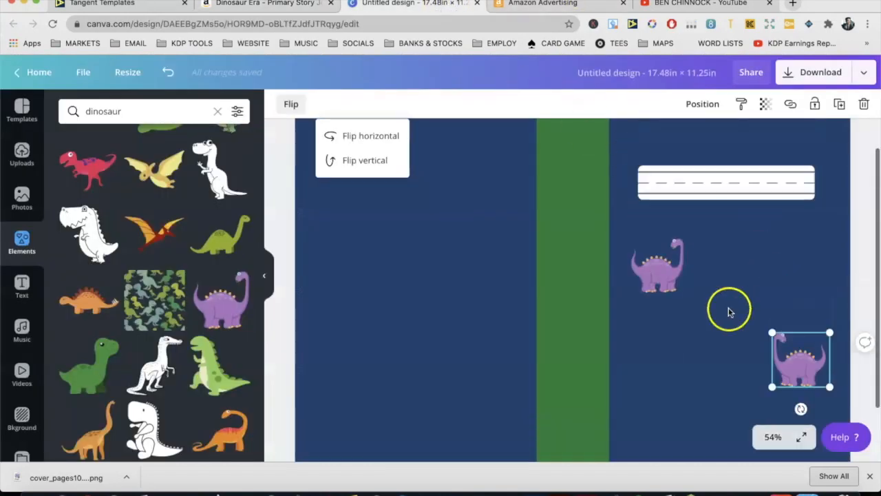
Place another copy of the purple dinosaur over the right end of the name label and flip it horizontally
{"action": "left_click", "coordinate": [671, 296]}
{"action": "left_click_drag", "start_coordinate": [682, 291], "coordinate": [799, 204]}
{"action": "left_click", "coordinate": [703, 104]}
{"action": "left_click", "coordinate": [608, 93]}
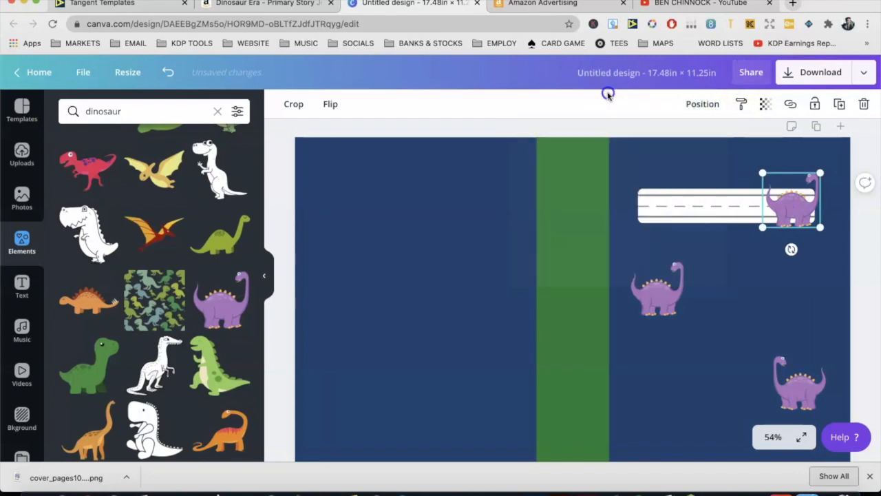
{"action": "left_click", "coordinate": [340, 115]}
{"action": "left_click", "coordinate": [372, 137]}
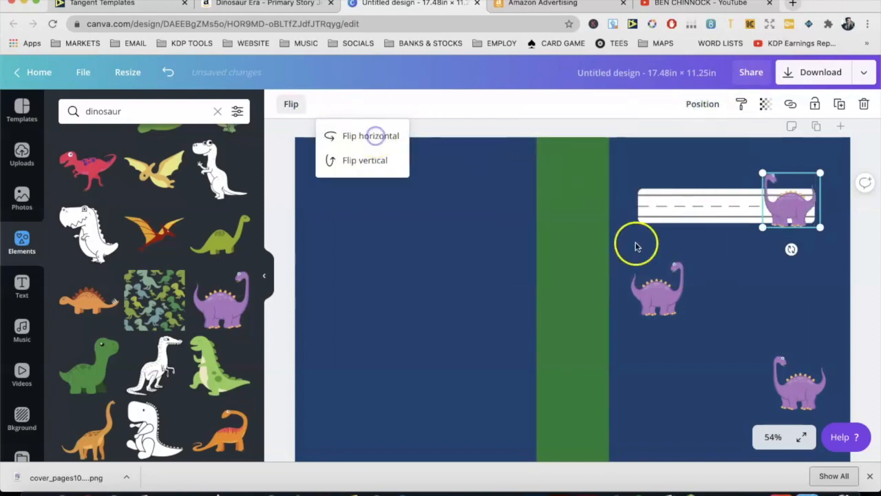
Send the purple dinosaur overlapping the name label to the back so it sits behind the label
{"action": "scroll", "coordinate": [635, 245], "scroll_direction": "down", "scroll_amount": 1}
{"action": "left_click", "coordinate": [701, 109]}
{"action": "left_click", "coordinate": [675, 161]}
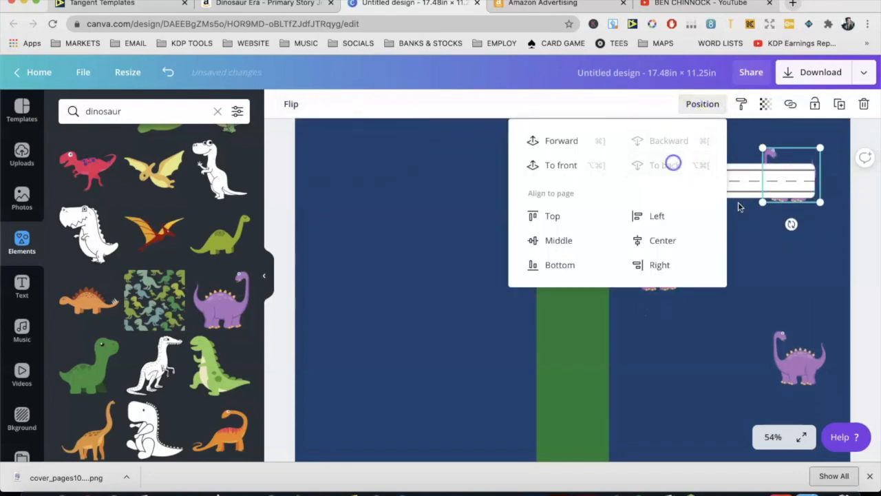
{"action": "left_click", "coordinate": [761, 233]}
{"action": "scroll", "coordinate": [764, 244], "scroll_direction": "up", "scroll_amount": 1}
{"action": "scroll", "coordinate": [758, 252], "scroll_direction": "down", "scroll_amount": 3}
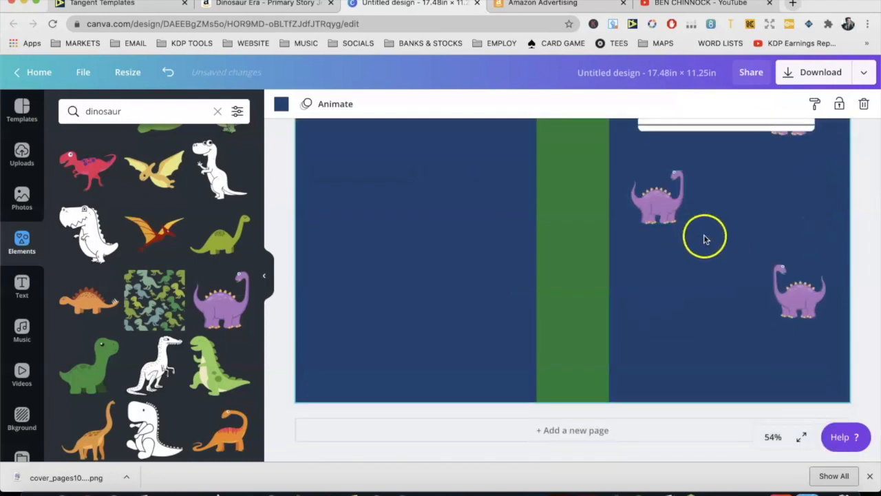
Duplicate the purple dinosaur beside the spine and place the copy partly off the front cover's bottom edge
{"action": "left_click", "coordinate": [664, 212]}
{"action": "key", "text": "super+d"}
{"action": "left_click_drag", "start_coordinate": [669, 214], "coordinate": [657, 395]}
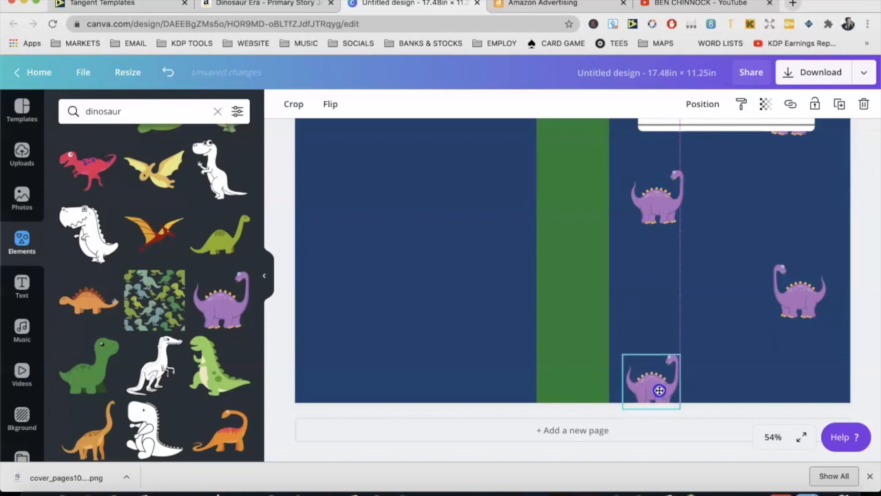
{"action": "left_click_drag", "start_coordinate": [657, 395], "coordinate": [659, 394]}
{"action": "left_click", "coordinate": [734, 366]}
{"action": "scroll", "coordinate": [734, 367], "scroll_direction": "up", "scroll_amount": 2}
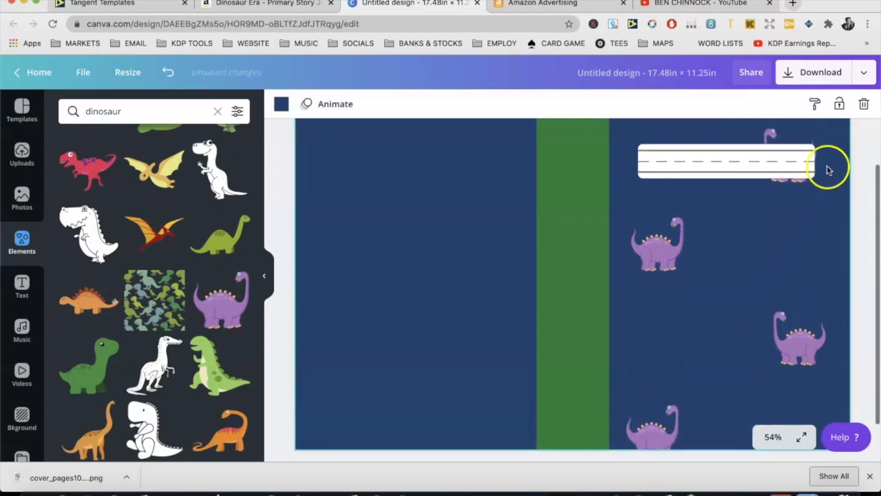
{"action": "left_click", "coordinate": [708, 172]}
{"action": "left_click", "coordinate": [748, 226]}
{"action": "scroll", "coordinate": [743, 225], "scroll_direction": "down", "scroll_amount": 2}
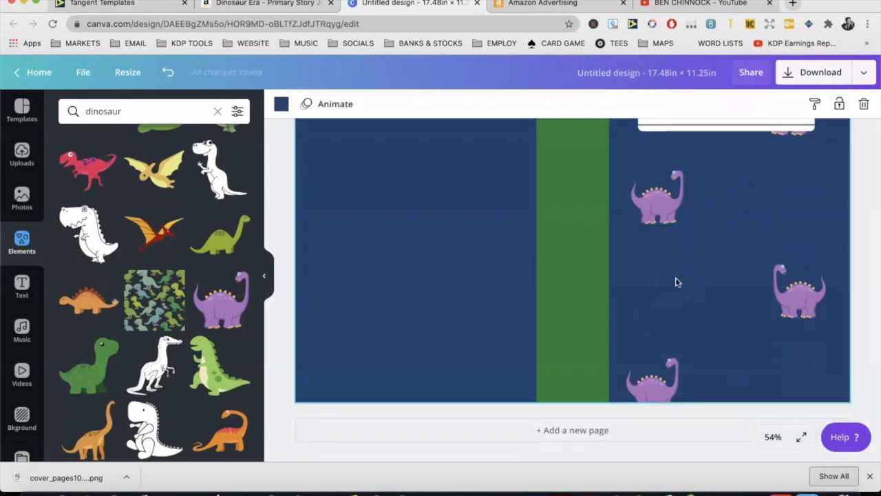
{"action": "scroll", "coordinate": [514, 272], "scroll_direction": "up", "scroll_amount": 3}
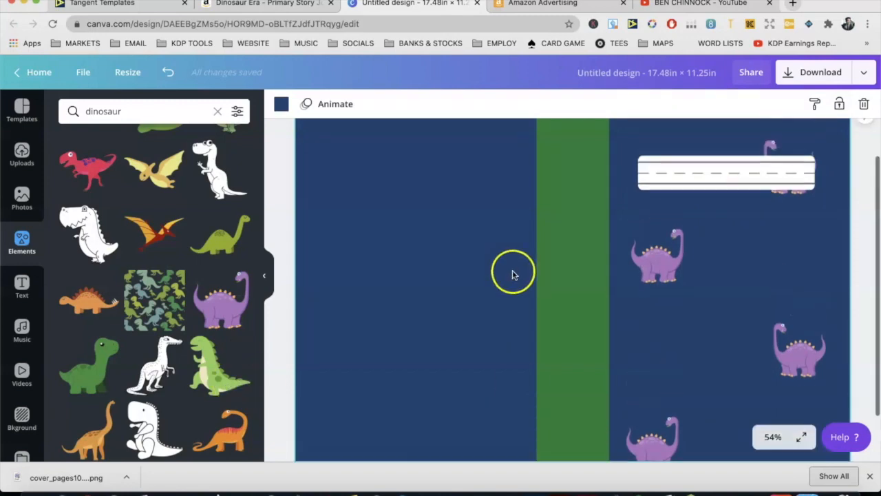
Add the green long-necked dinosaur to the front cover, tilt and shrink it, and place it between the two lower purple dinosaurs
{"action": "scroll", "coordinate": [818, 271], "scroll_direction": "down", "scroll_amount": 3}
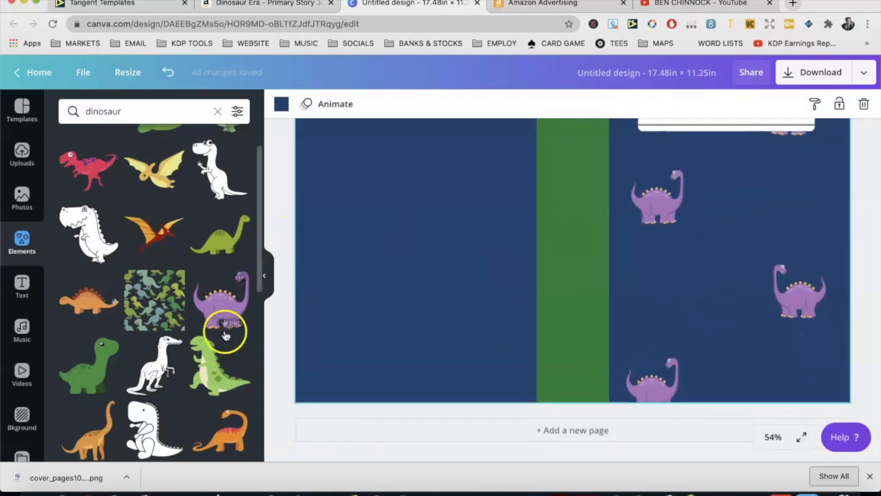
{"action": "scroll", "coordinate": [158, 289], "scroll_direction": "up", "scroll_amount": 1}
{"action": "left_click_drag", "start_coordinate": [224, 282], "coordinate": [575, 240]}
{"action": "left_click_drag", "start_coordinate": [758, 219], "coordinate": [667, 276]}
{"action": "left_click_drag", "start_coordinate": [597, 381], "coordinate": [604, 384]}
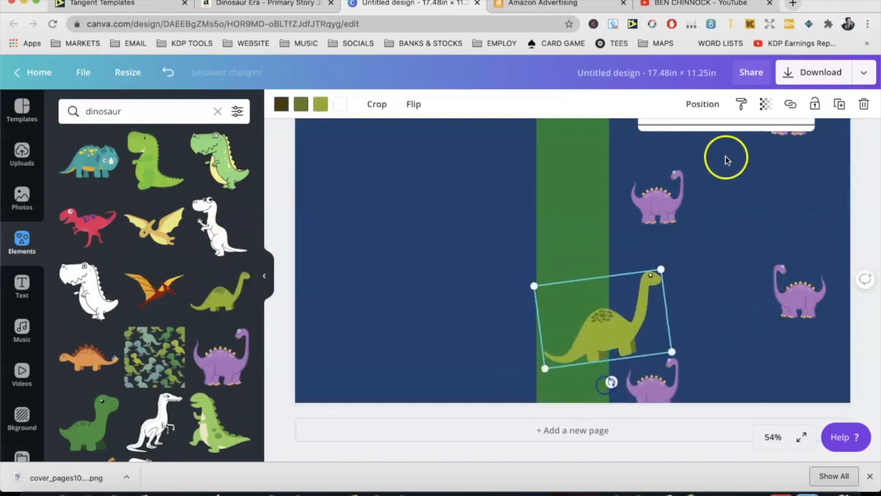
{"action": "left_click_drag", "start_coordinate": [660, 270], "coordinate": [615, 314]}
{"action": "left_click_drag", "start_coordinate": [583, 349], "coordinate": [726, 338]}
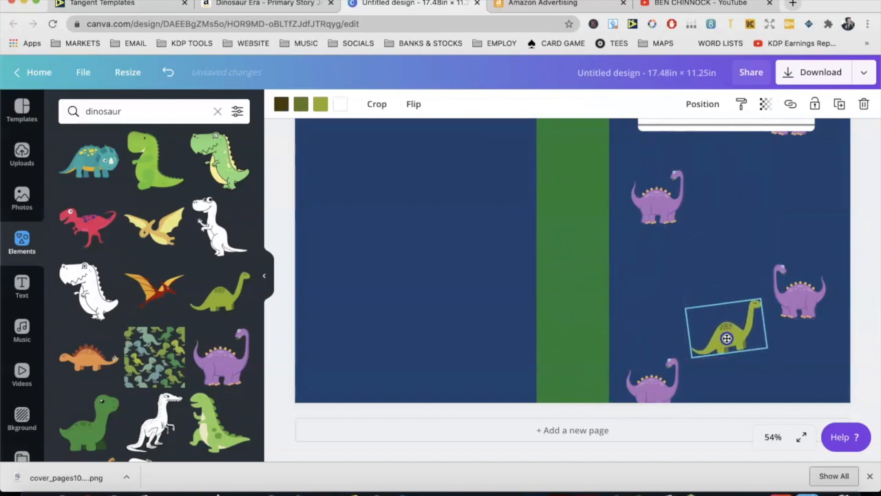
Place a copy of the green dinosaur at the lower edge of the name label and send it behind the label
{"action": "left_click_drag", "start_coordinate": [755, 301], "coordinate": [730, 195]}
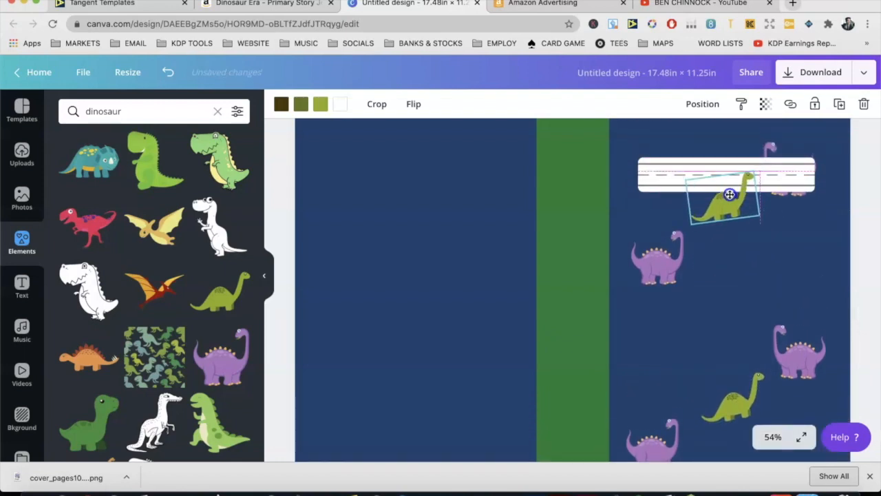
{"action": "left_click", "coordinate": [703, 104]}
{"action": "left_click", "coordinate": [695, 141]}
{"action": "left_click", "coordinate": [769, 244]}
Add the orange stegosaurus to the front cover, shrink and tilt it, and place it below the purple dinosaur beside the spine
{"action": "scroll", "coordinate": [732, 296], "scroll_direction": "down", "scroll_amount": 1}
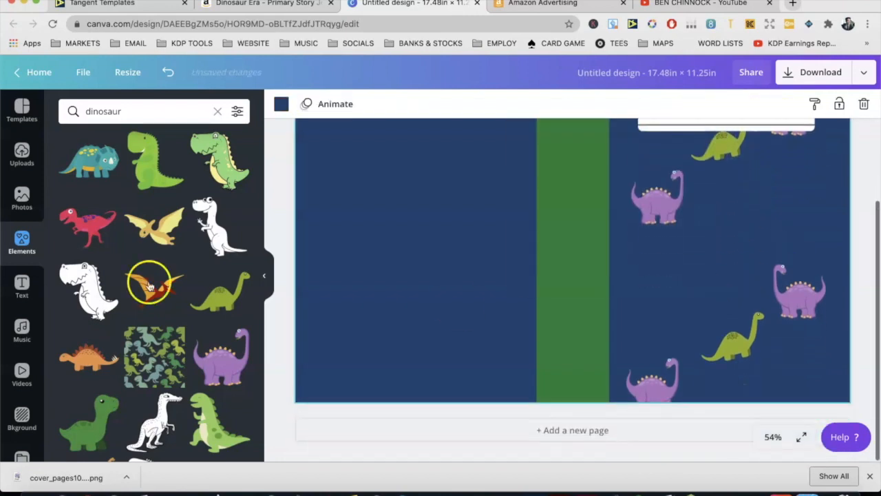
{"action": "left_click_drag", "start_coordinate": [71, 357], "coordinate": [713, 271]}
{"action": "left_click", "coordinate": [723, 329]}
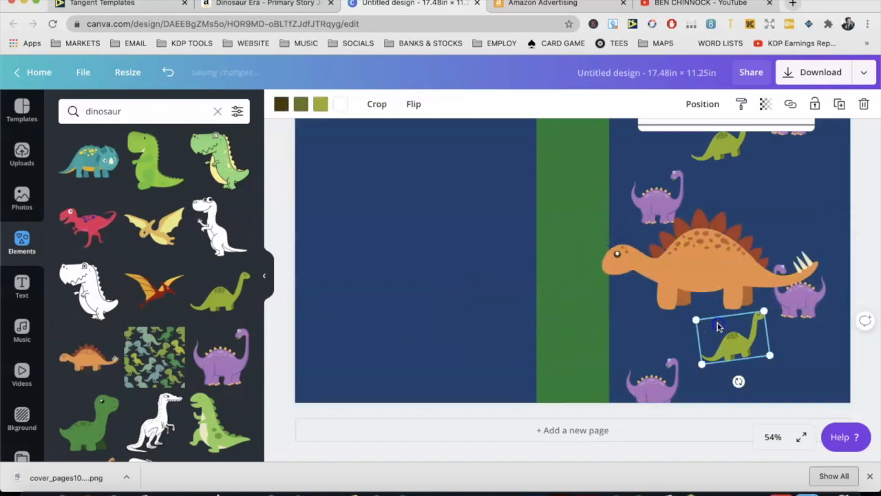
{"action": "left_click", "coordinate": [702, 286]}
{"action": "left_click_drag", "start_coordinate": [704, 334], "coordinate": [684, 335]}
{"action": "left_click_drag", "start_coordinate": [704, 229], "coordinate": [715, 234]}
{"action": "left_click_drag", "start_coordinate": [812, 333], "coordinate": [701, 265]}
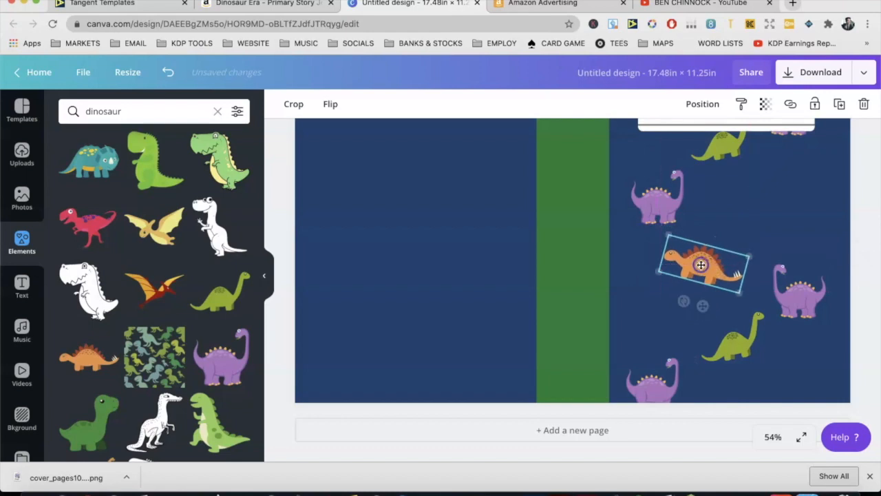
Duplicate the orange stegosaurus, place one copy below the label's right end, and move the other down beside the lower green dinosaur
{"action": "scroll", "coordinate": [701, 264], "scroll_direction": "up", "scroll_amount": 2}
{"action": "key", "text": "super+d"}
{"action": "left_click_drag", "start_coordinate": [705, 335], "coordinate": [735, 145]}
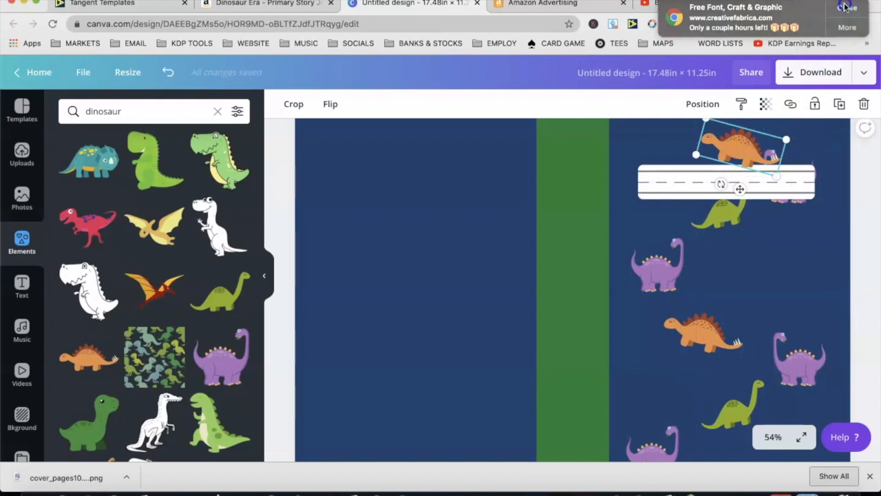
{"action": "left_click", "coordinate": [846, 7]}
{"action": "left_click_drag", "start_coordinate": [740, 144], "coordinate": [791, 238]}
{"action": "scroll", "coordinate": [742, 284], "scroll_direction": "down", "scroll_amount": 2}
{"action": "left_click_drag", "start_coordinate": [698, 285], "coordinate": [670, 339]}
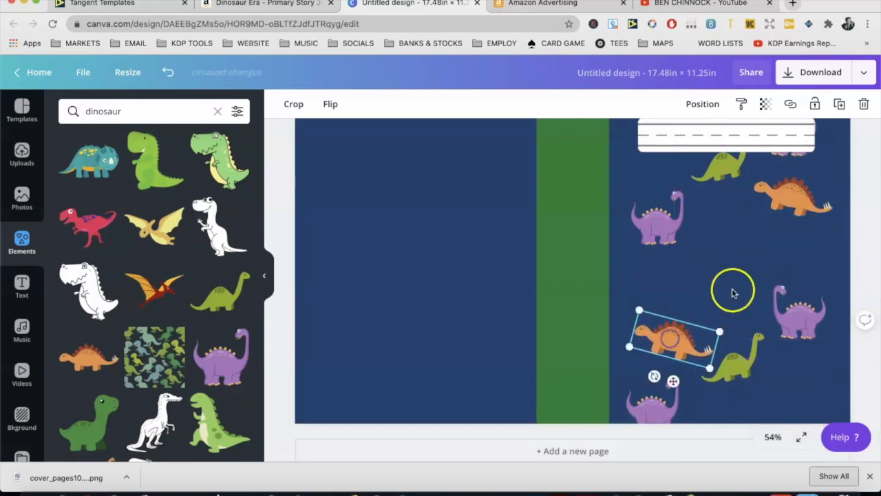
Flip the upper orange stegosaurus horizontally, tilt it uphill, and reposition it just below the name label
{"action": "left_click", "coordinate": [789, 195]}
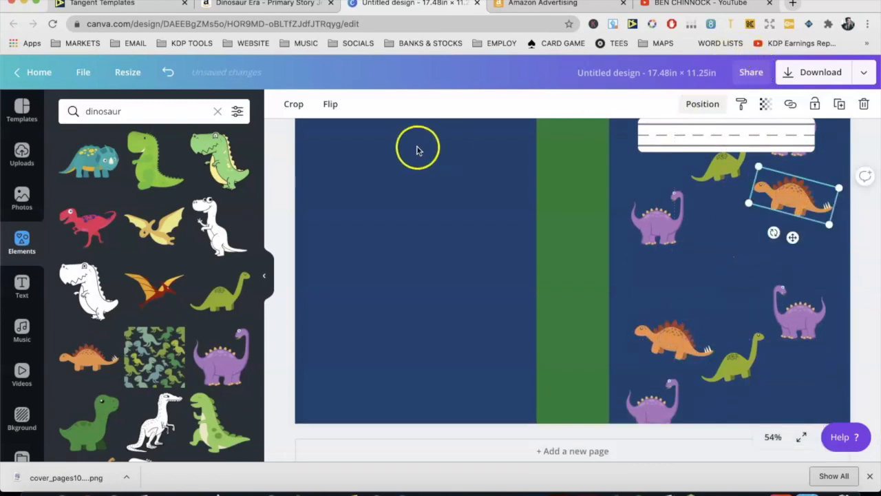
{"action": "left_click", "coordinate": [338, 104]}
{"action": "left_click", "coordinate": [340, 138]}
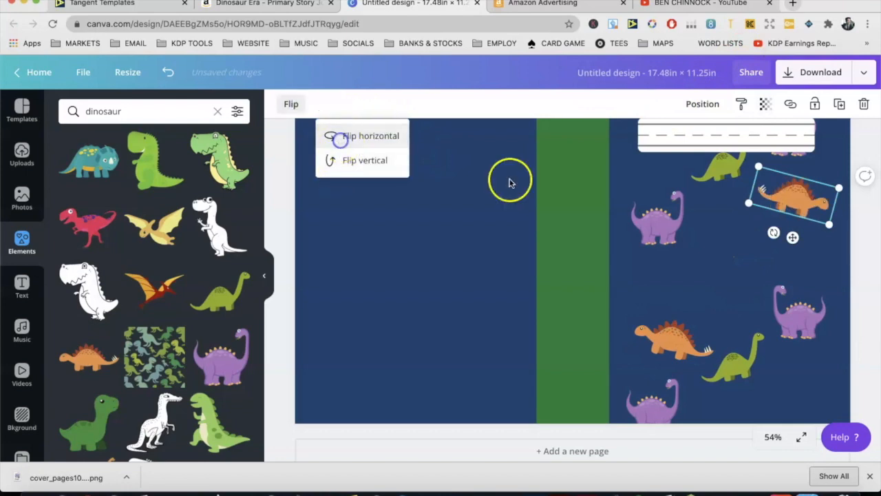
{"action": "scroll", "coordinate": [602, 197], "scroll_direction": "up", "scroll_amount": 3}
{"action": "left_click_drag", "start_coordinate": [773, 316], "coordinate": [774, 288]}
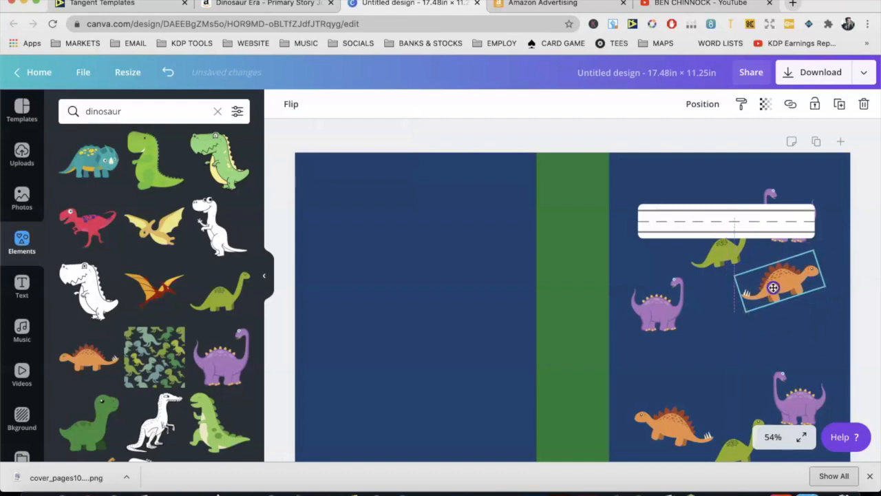
Place a copy of the lower orange stegosaurus over the label's left end and send it to the back
{"action": "scroll", "coordinate": [773, 287], "scroll_direction": "down", "scroll_amount": 2}
{"action": "left_click", "coordinate": [672, 374]}
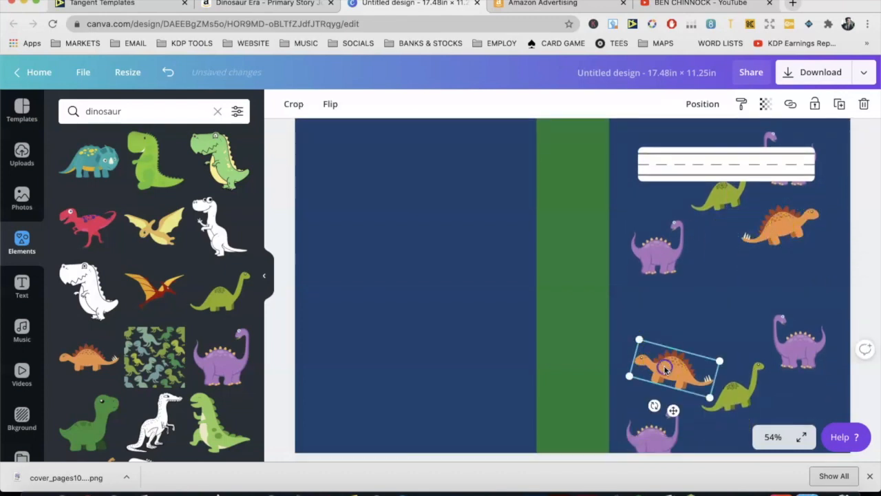
{"action": "left_click_drag", "start_coordinate": [676, 376], "coordinate": [661, 157]}
{"action": "left_click", "coordinate": [703, 104]}
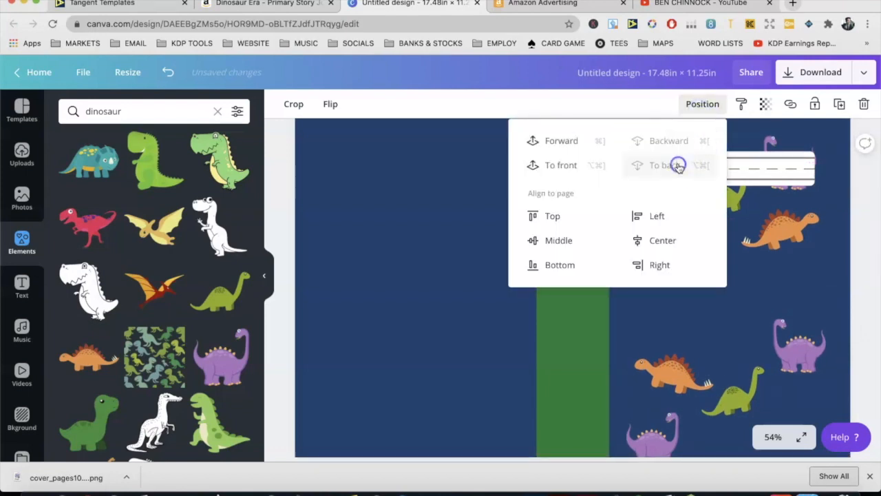
{"action": "left_click", "coordinate": [678, 166]}
{"action": "left_click", "coordinate": [755, 311]}
{"action": "scroll", "coordinate": [717, 309], "scroll_direction": "up", "scroll_amount": 1}
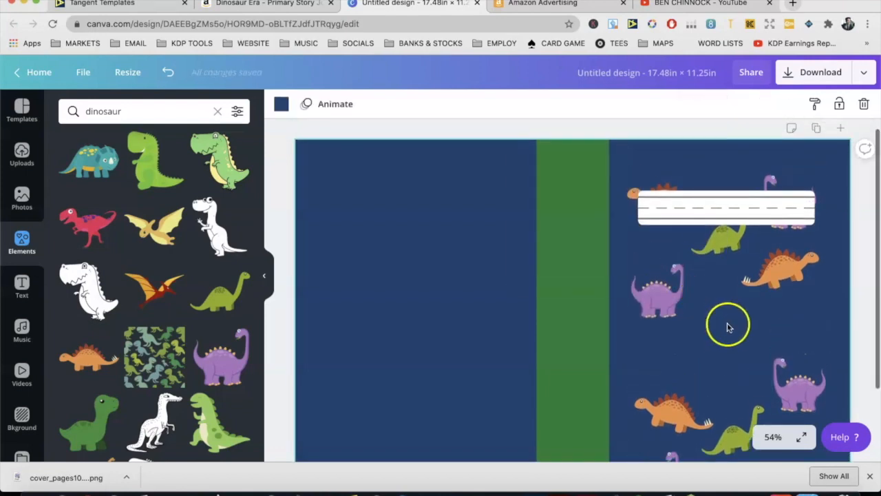
{"action": "scroll", "coordinate": [728, 325], "scroll_direction": "down", "scroll_amount": 2}
{"action": "left_click_drag", "start_coordinate": [83, 221], "coordinate": [762, 241]}
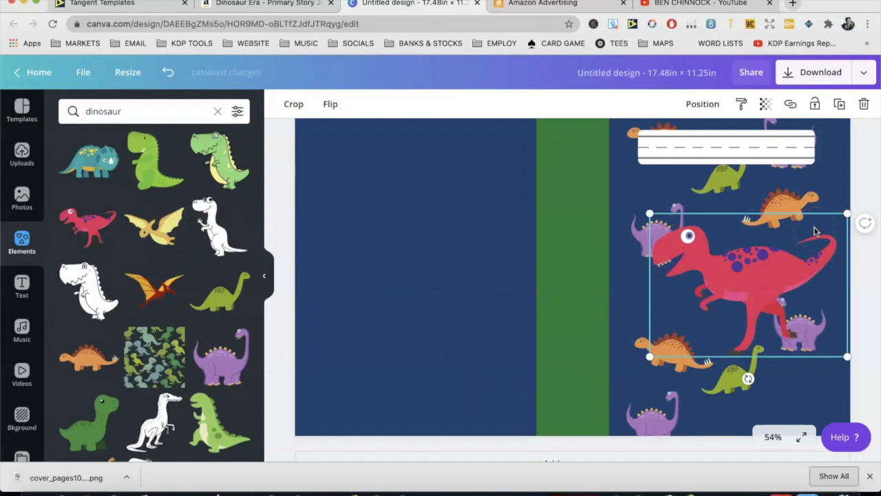
{"action": "key", "text": "Delete"}
Add the small lavender spiky dinosaur above the lower orange stegosaurus and place a copy in the front cover's lower right corner
{"action": "scroll", "coordinate": [193, 344], "scroll_direction": "down", "scroll_amount": 3}
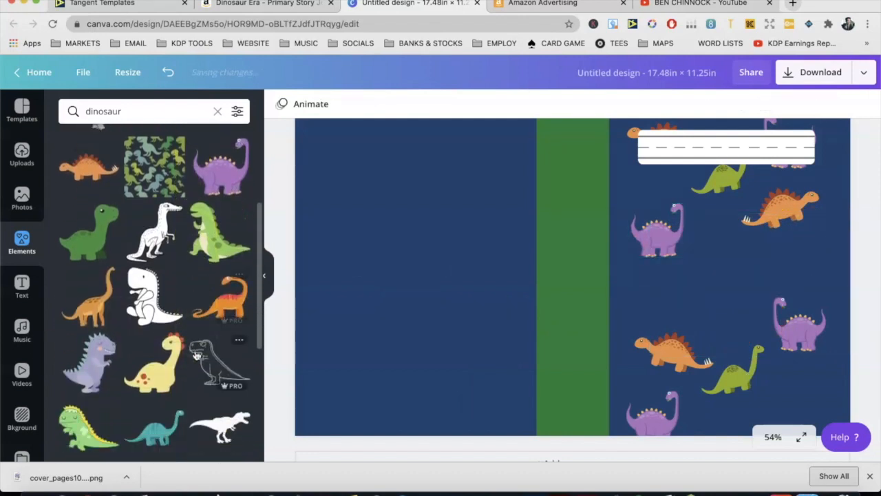
{"action": "scroll", "coordinate": [181, 279], "scroll_direction": "down", "scroll_amount": 2}
{"action": "left_click_drag", "start_coordinate": [98, 310], "coordinate": [710, 256]}
{"action": "left_click_drag", "start_coordinate": [679, 291], "coordinate": [723, 259]}
{"action": "left_click_drag", "start_coordinate": [750, 227], "coordinate": [794, 399]}
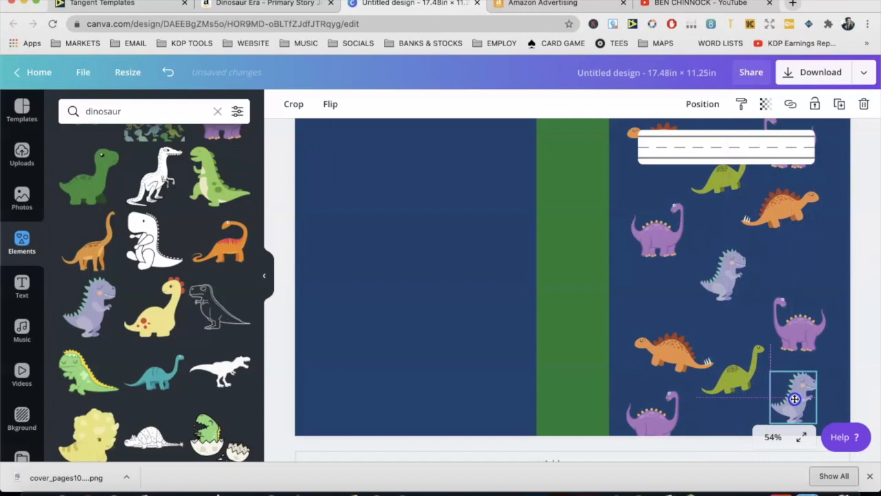
{"action": "left_click_drag", "start_coordinate": [723, 275], "coordinate": [675, 299]}
{"action": "left_click", "coordinate": [812, 389]}
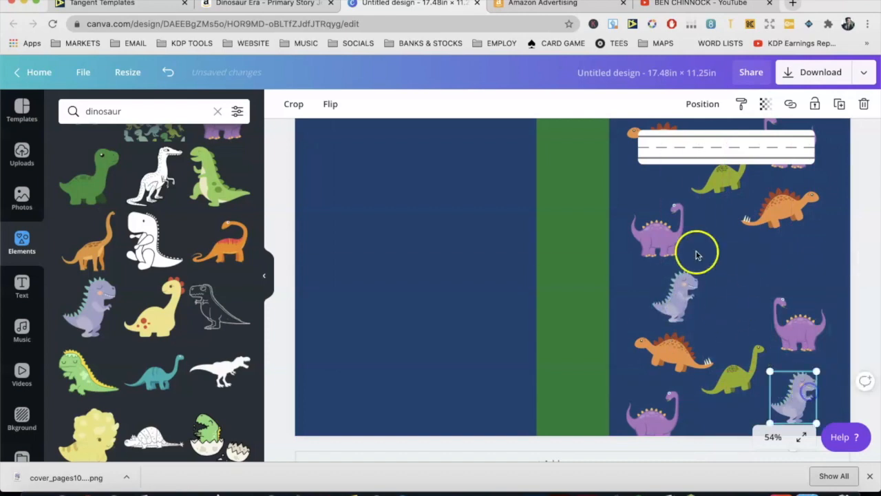
Flip the lavender spiky dinosaur in the front cover's lower right corner horizontally and nudge it closer to the corner
{"action": "left_click", "coordinate": [345, 103]}
{"action": "left_click", "coordinate": [338, 136]}
{"action": "left_click_drag", "start_coordinate": [796, 396], "coordinate": [806, 400]}
{"action": "scroll", "coordinate": [716, 316], "scroll_direction": "up", "scroll_amount": 3}
{"action": "scroll", "coordinate": [730, 312], "scroll_direction": "down", "scroll_amount": 4}
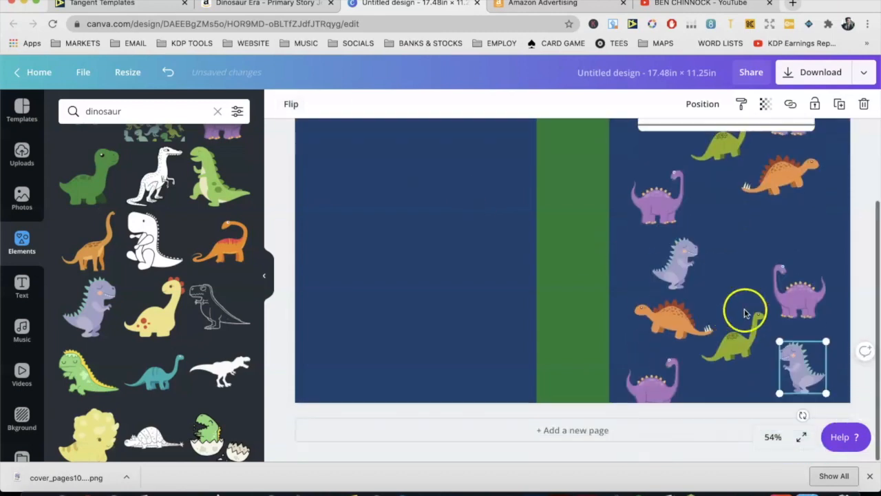
Place a copy of the flipped lavender dinosaur below the label's right end, replacing the orange stegosaurus there, which is deleted
{"action": "left_click_drag", "start_coordinate": [806, 365], "coordinate": [796, 244]}
{"action": "left_click", "coordinate": [776, 241]}
{"action": "key", "text": "Delete"}
{"action": "left_click", "coordinate": [723, 281]}
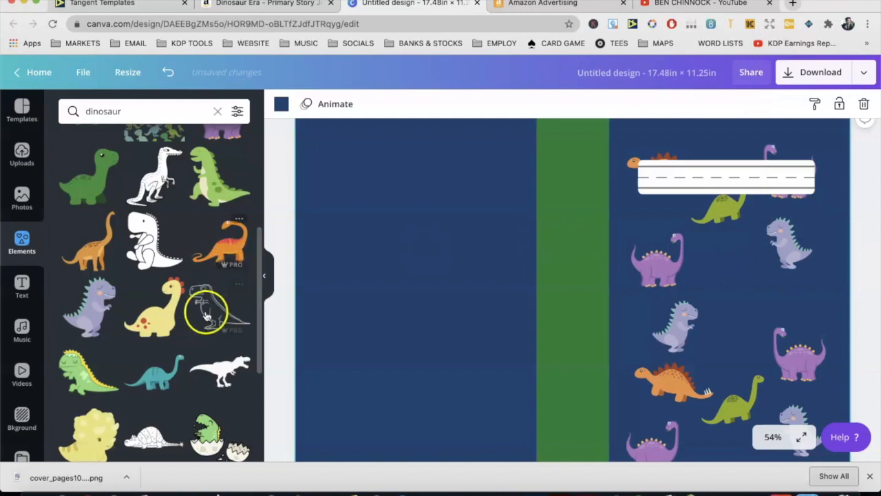
Add the yellow pterodactyl at reduced size in the middle of the front cover and place a copy above the name label
{"action": "scroll", "coordinate": [145, 366], "scroll_direction": "down", "scroll_amount": 2}
{"action": "scroll", "coordinate": [144, 351], "scroll_direction": "down", "scroll_amount": 3}
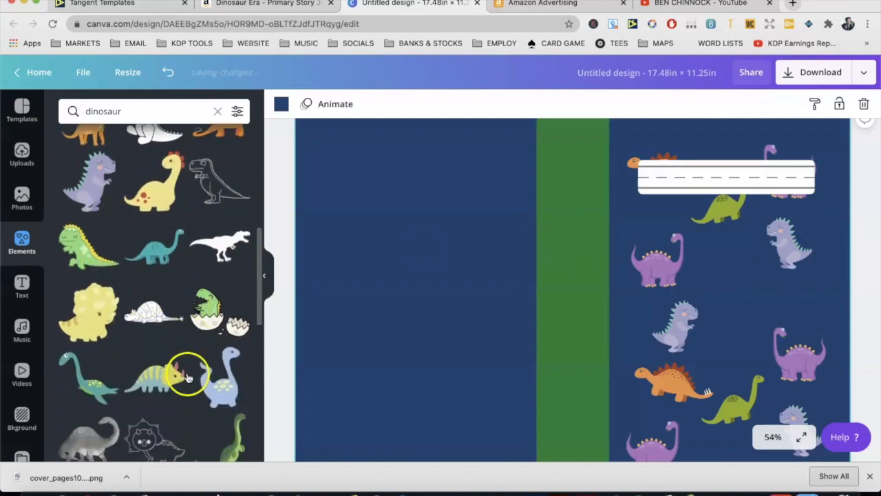
{"action": "scroll", "coordinate": [162, 290], "scroll_direction": "up", "scroll_amount": 10}
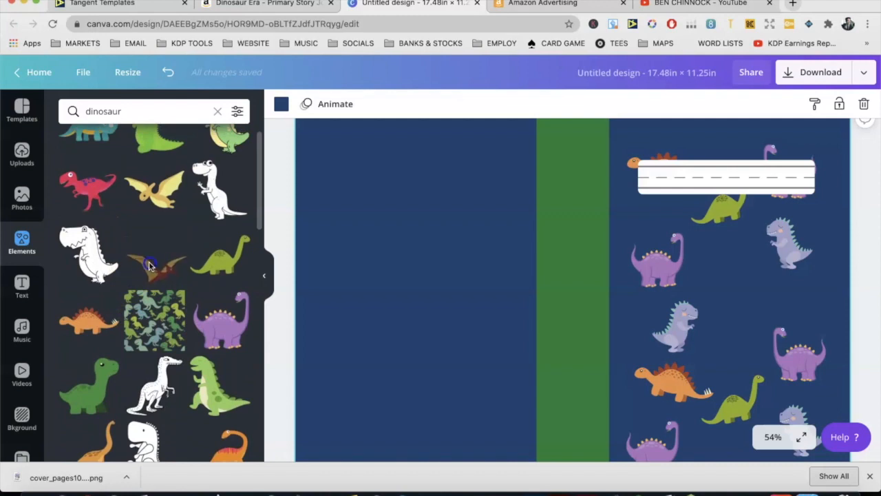
{"action": "left_click_drag", "start_coordinate": [148, 175], "coordinate": [721, 263]}
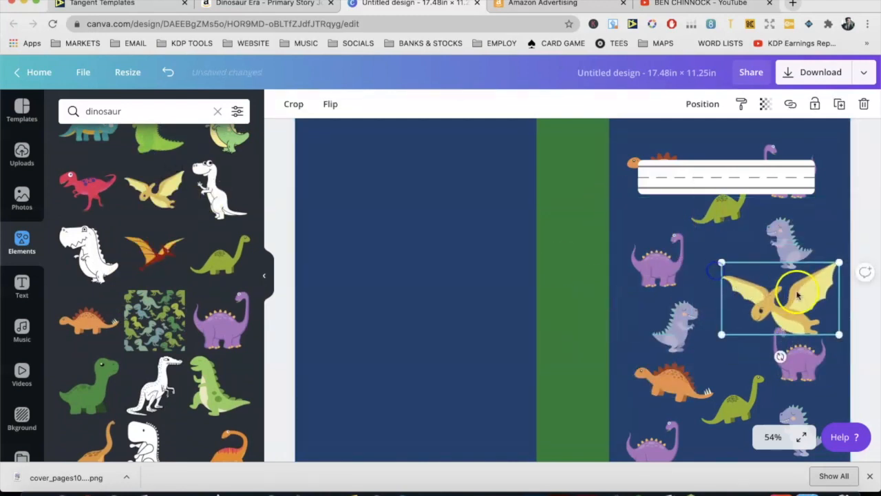
{"action": "left_click_drag", "start_coordinate": [804, 317], "coordinate": [728, 141]}
{"action": "key", "text": "super+d"}
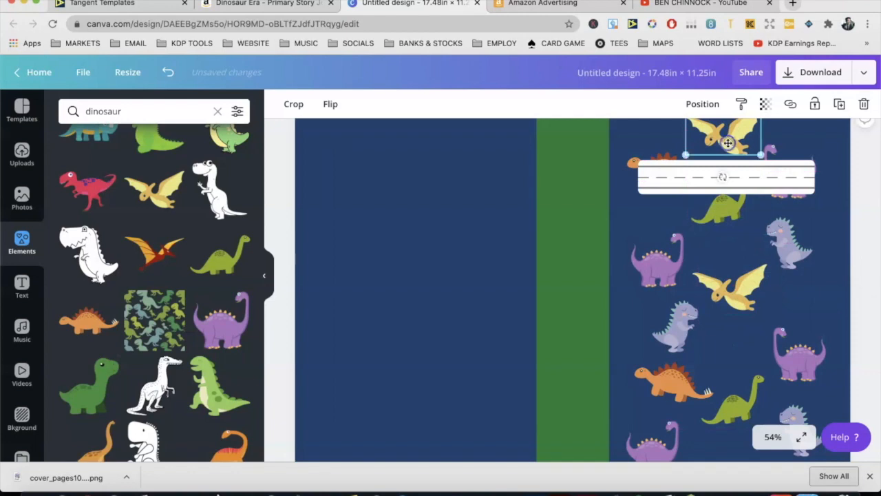
Place another copy of the yellow pterodactyl at the front cover's bottom edge, below the lower green dinosaur
{"action": "scroll", "coordinate": [754, 238], "scroll_direction": "down", "scroll_amount": 2}
{"action": "key", "text": "super+d"}
{"action": "left_click_drag", "start_coordinate": [739, 249], "coordinate": [742, 427]}
{"action": "scroll", "coordinate": [723, 289], "scroll_direction": "up", "scroll_amount": 3}
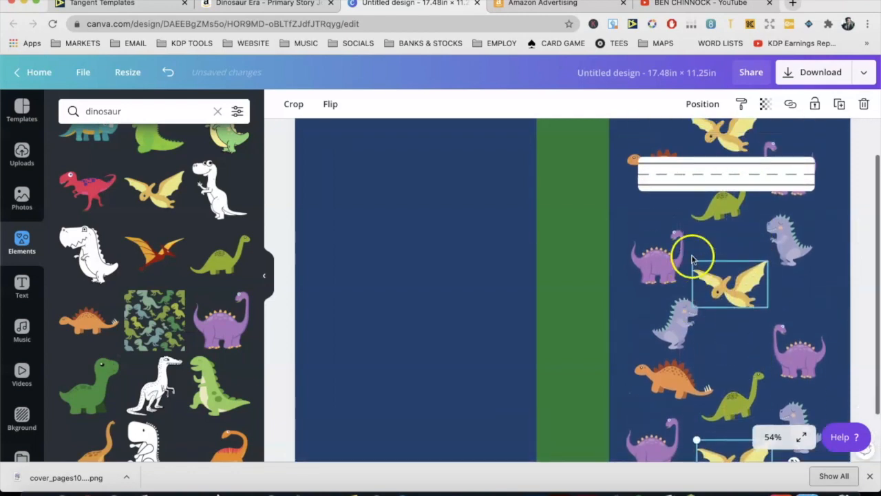
{"action": "scroll", "coordinate": [132, 251], "scroll_direction": "up", "scroll_amount": 2}
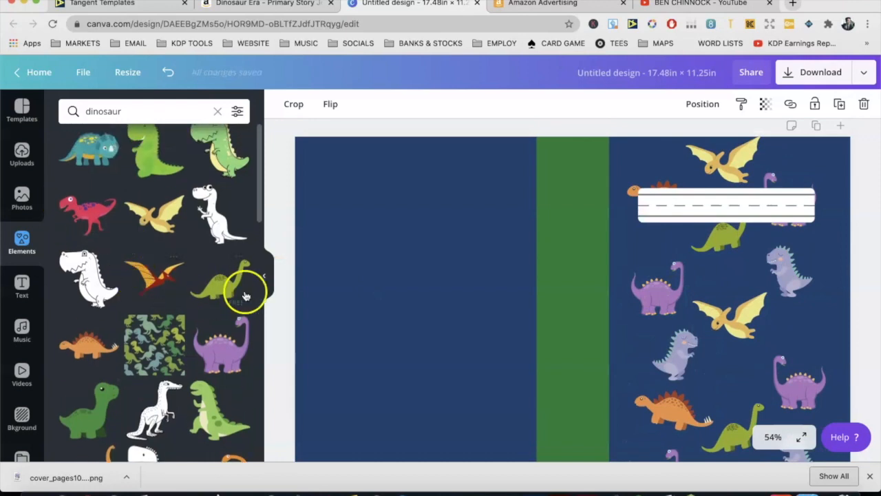
Add the small teal triceratops above the right purple dinosaur and place copies in both top corners of the front cover
{"action": "left_click_drag", "start_coordinate": [97, 168], "coordinate": [739, 289]}
{"action": "left_click_drag", "start_coordinate": [811, 265], "coordinate": [806, 138]}
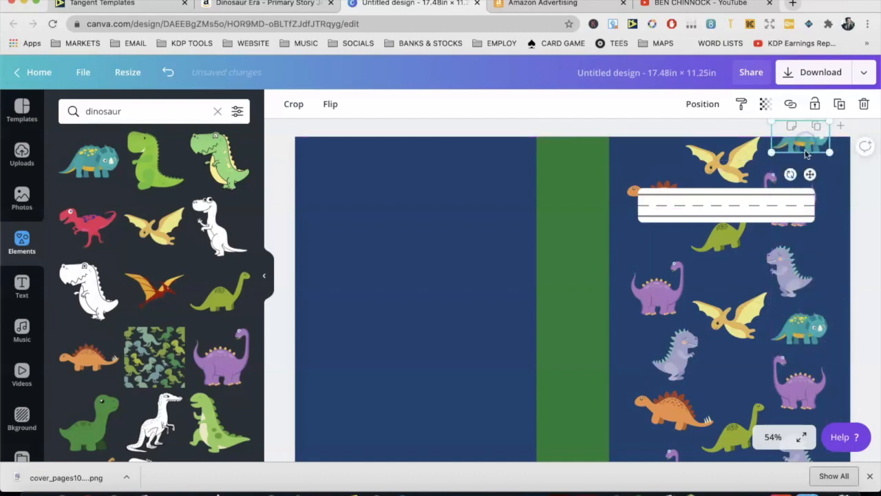
{"action": "key", "text": "super+v"}
{"action": "left_click_drag", "start_coordinate": [810, 333], "coordinate": [649, 139]}
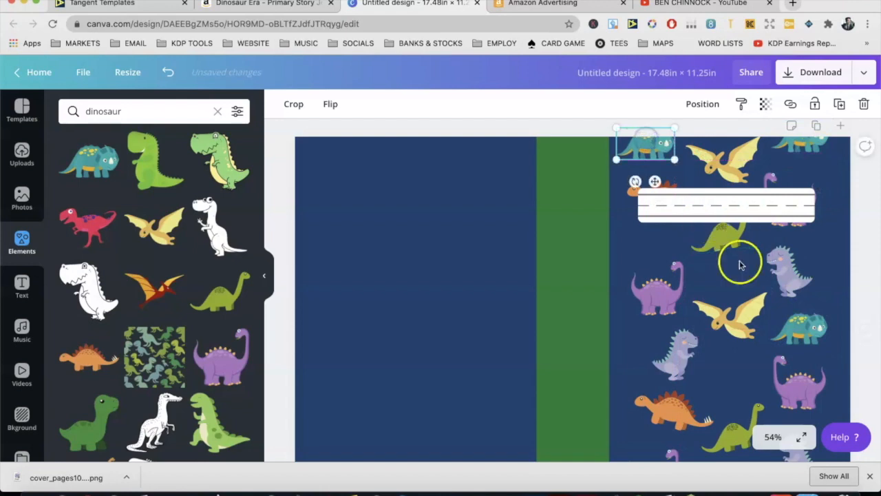
Shift the lower orange stegosaurus slightly left and the lavender dinosaur above it slightly right to even out the spacing
{"action": "scroll", "coordinate": [751, 282], "scroll_direction": "down", "scroll_amount": 2}
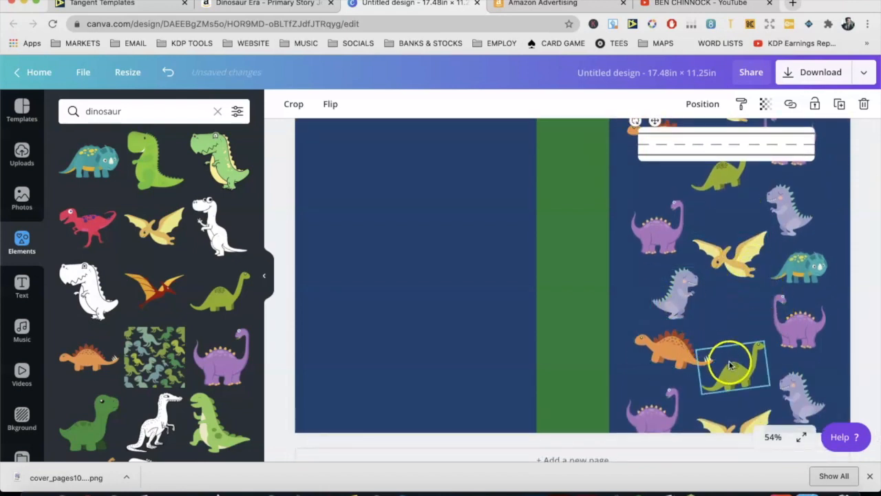
{"action": "left_click_drag", "start_coordinate": [678, 351], "coordinate": [671, 352]}
{"action": "left_click", "coordinate": [672, 293]}
{"action": "left_click_drag", "start_coordinate": [669, 292], "coordinate": [673, 293]}
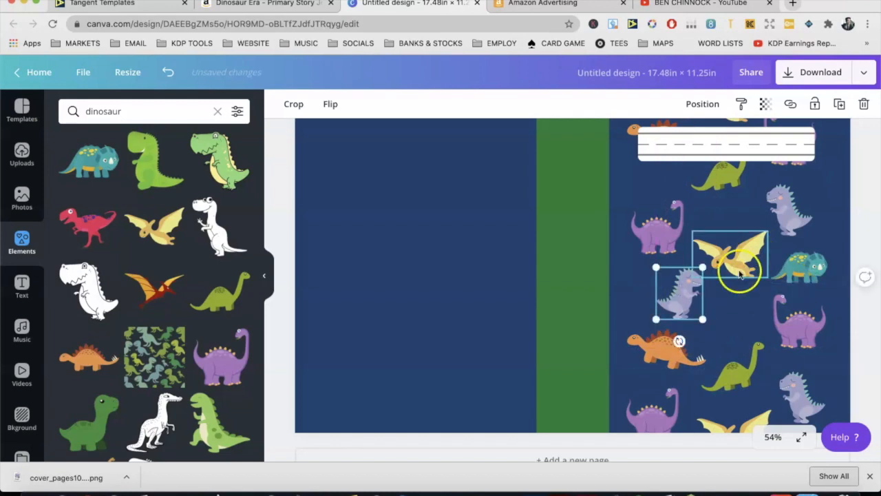
Check the Dinosaur Era cover on Amazon for its filler graphics, and search the Canva elements for "palm"
{"action": "left_click", "coordinate": [252, 8]}
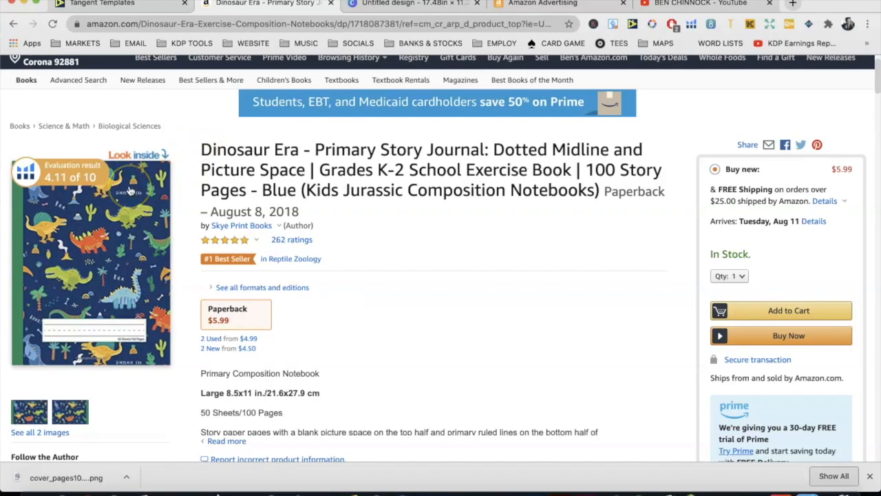
{"action": "left_click", "coordinate": [389, 6]}
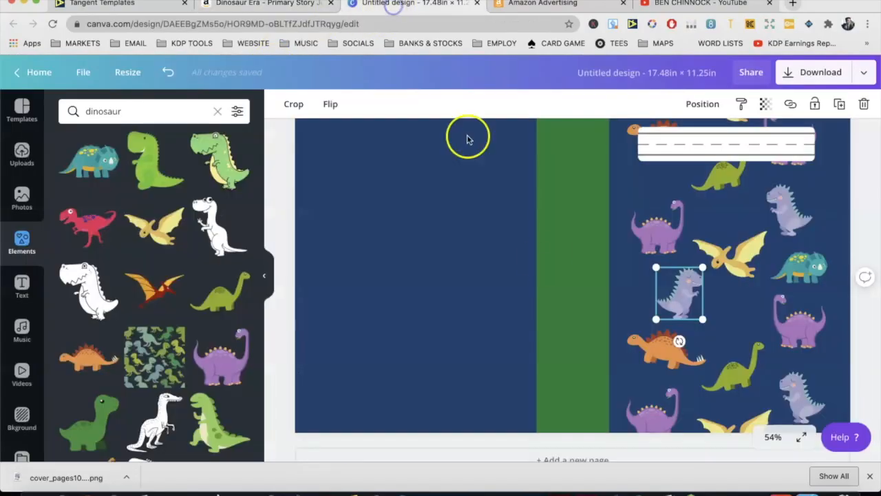
{"action": "left_click", "coordinate": [105, 113]}
{"action": "type", "text": "palm"}
{"action": "key", "text": "Return"}
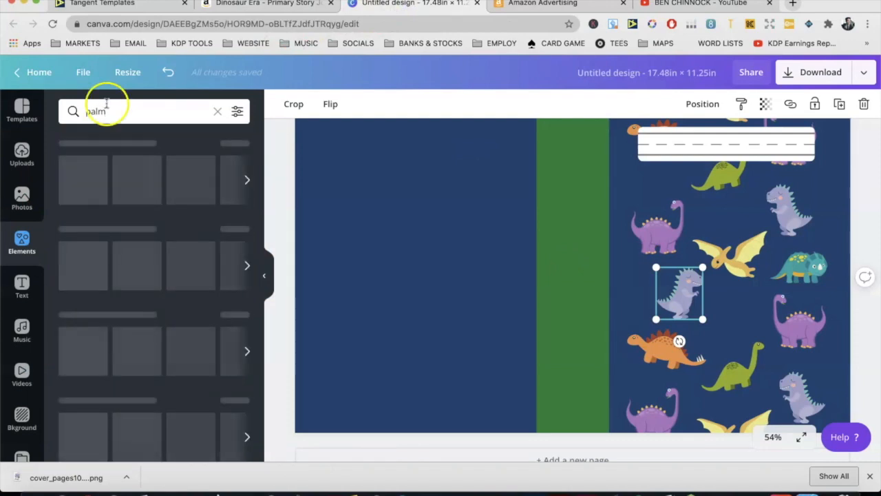
Add the small green palm tree beside the right purple dinosaur and place copies below both ends of the name label
{"action": "left_click_drag", "start_coordinate": [89, 227], "coordinate": [750, 296]}
{"action": "left_click_drag", "start_coordinate": [816, 222], "coordinate": [819, 186]}
{"action": "left_click", "coordinate": [754, 312]}
{"action": "left_click_drag", "start_coordinate": [762, 312], "coordinate": [647, 180]}
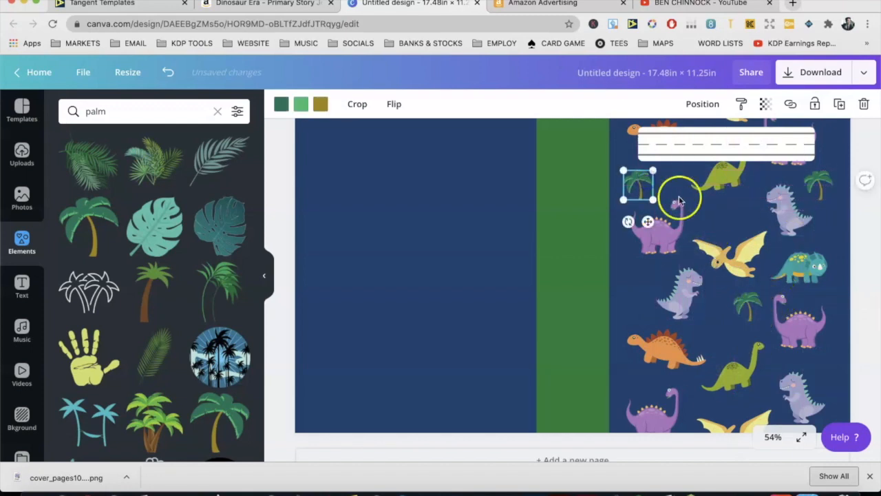
Place another palm tree copy left of the middle lavender dinosaur and delete the surplus copy
{"action": "left_click", "coordinate": [754, 311]}
{"action": "left_click_drag", "start_coordinate": [753, 312], "coordinate": [633, 285]}
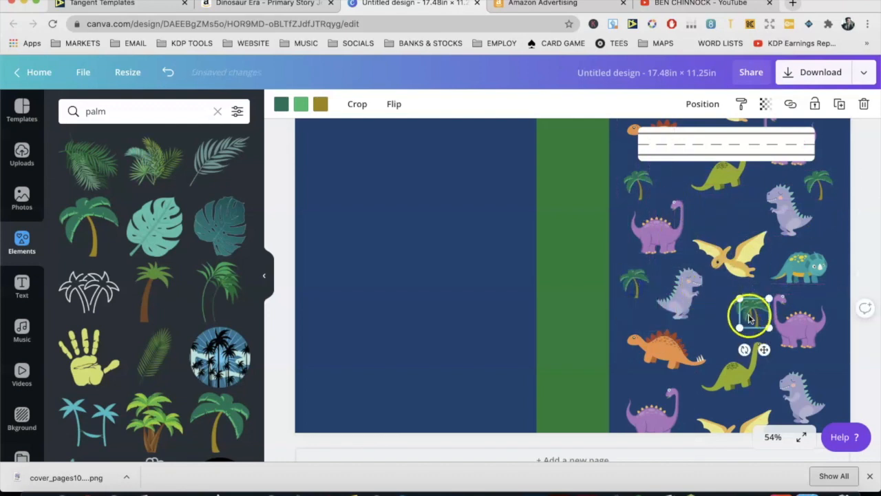
{"action": "key", "text": "BackSpace"}
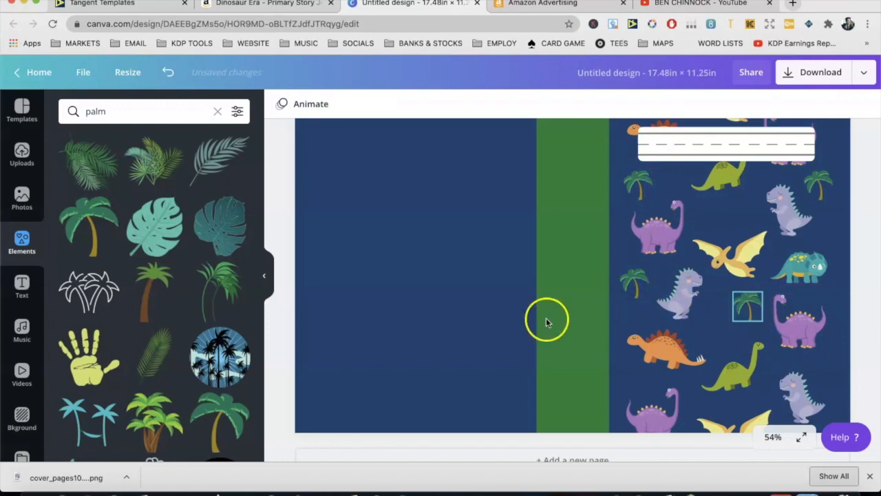
Add the small leaning palm below the upper green dinosaur, with copies above the lower green dinosaur and in the upper right corner
{"action": "left_click_drag", "start_coordinate": [155, 171], "coordinate": [743, 246]}
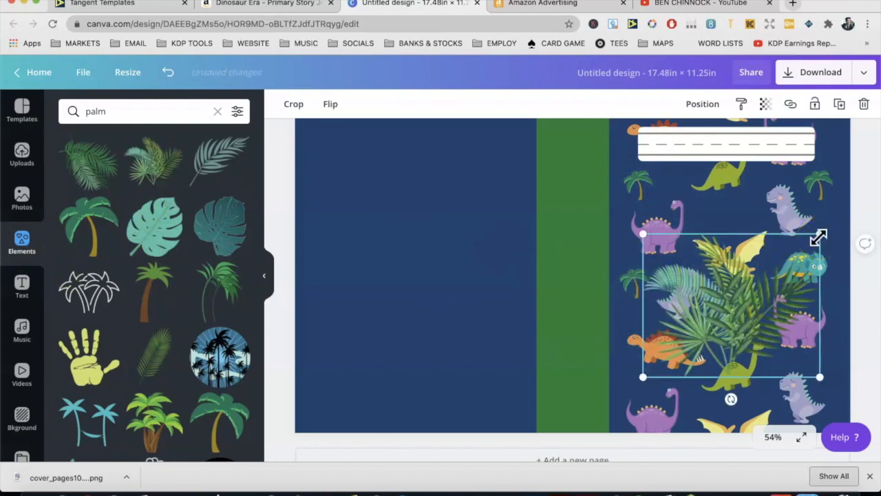
{"action": "key", "text": "BackSpace"}
{"action": "left_click_drag", "start_coordinate": [211, 161], "coordinate": [727, 331]}
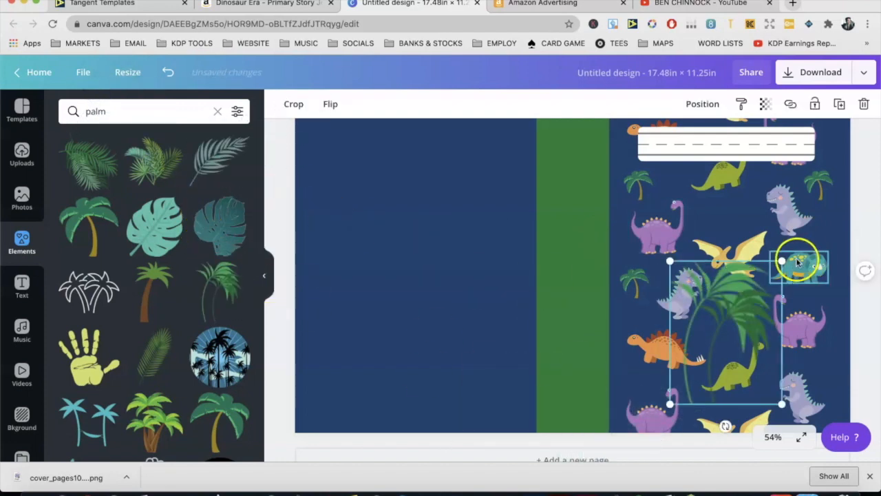
{"action": "left_click_drag", "start_coordinate": [783, 262], "coordinate": [744, 213]}
{"action": "key", "text": "super+v"}
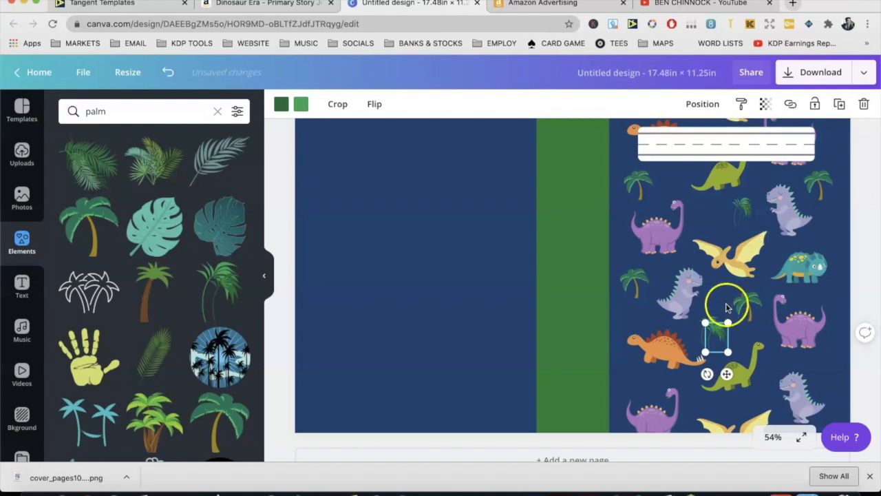
{"action": "scroll", "coordinate": [728, 307], "scroll_direction": "up", "scroll_amount": 2}
{"action": "left_click_drag", "start_coordinate": [717, 412], "coordinate": [800, 236]}
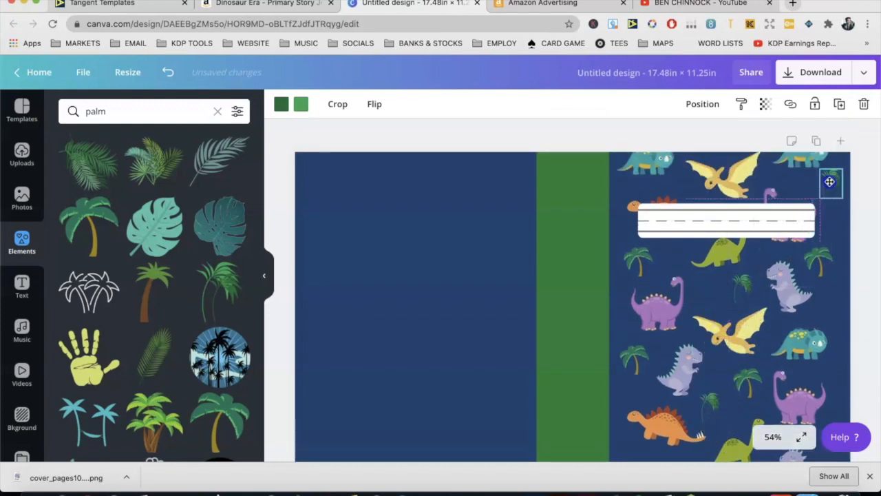
Search the elements for "mountain"
{"action": "double_click", "coordinate": [94, 110]}
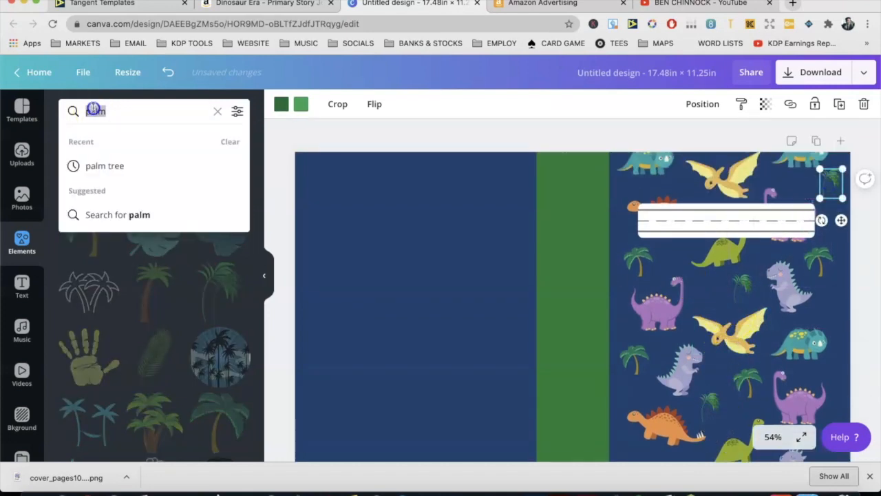
{"action": "type", "text": "vol"}
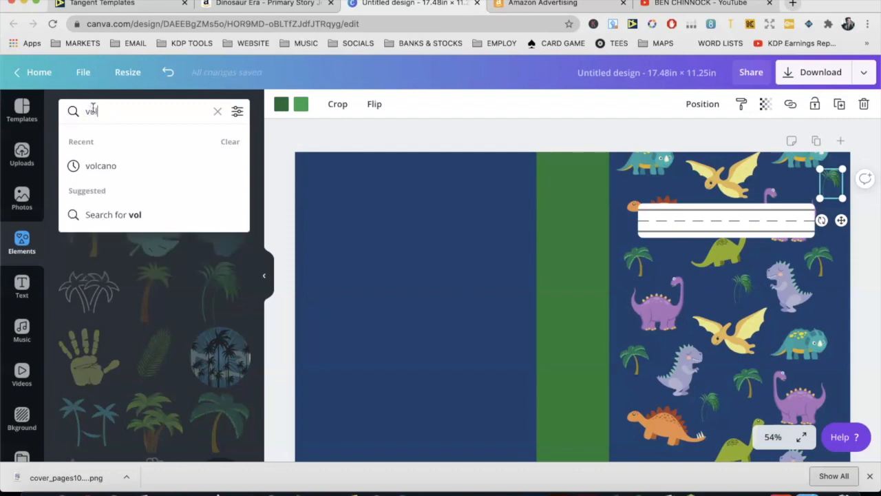
{"action": "key", "text": "BackSpace"}
{"action": "type", "text": "mou"}
{"action": "key", "text": "BackSpace"}
{"action": "key", "text": "BackSpace"}
{"action": "type", "text": "o"}
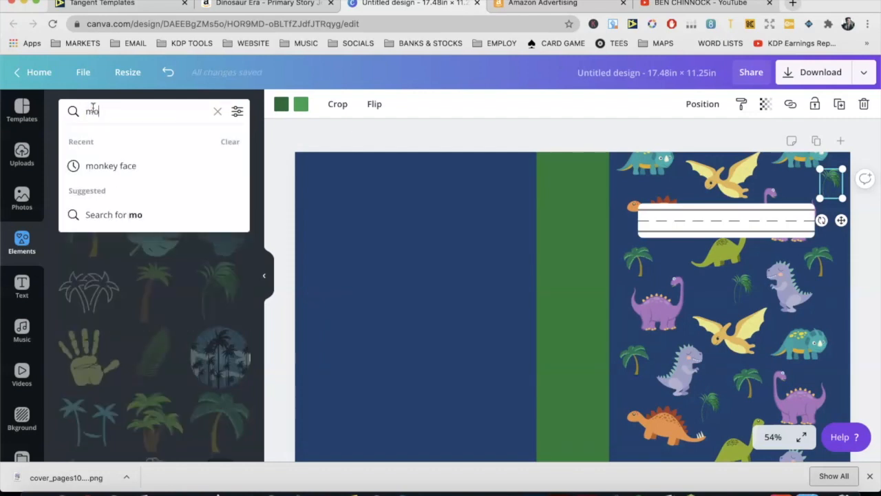
{"action": "type", "text": "untain"}
{"action": "key", "text": "Return"}
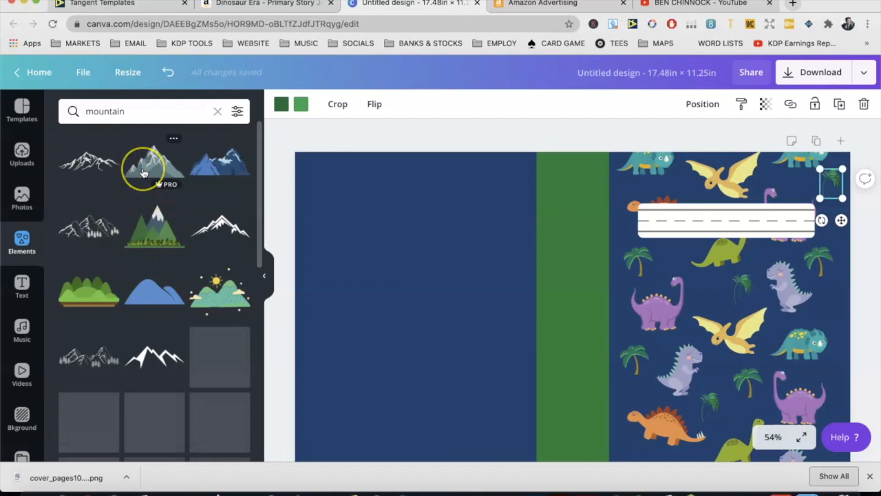
Add the grey snow-capped mountain, scale it to about 1.2 by 0.7, and place it just below the label's left end
{"action": "left_click_drag", "start_coordinate": [146, 171], "coordinate": [614, 277]}
{"action": "left_click_drag", "start_coordinate": [802, 239], "coordinate": [636, 367]}
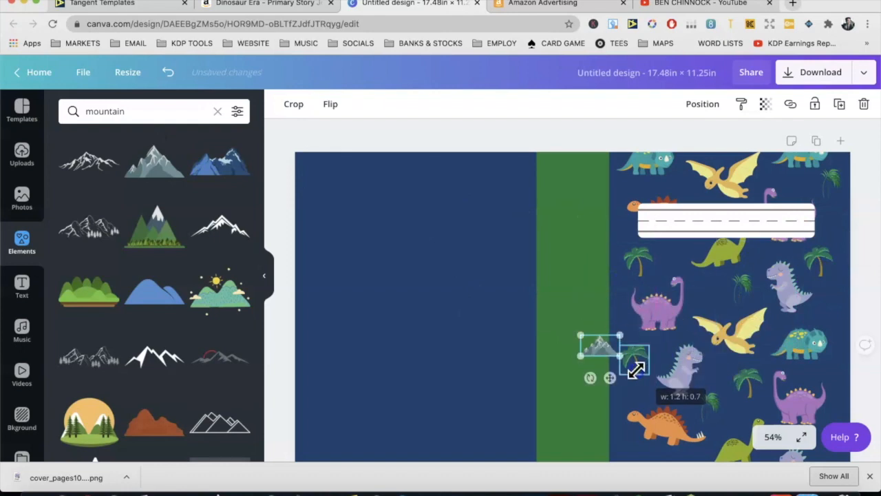
{"action": "left_click_drag", "start_coordinate": [600, 346], "coordinate": [699, 301]}
{"action": "left_click_drag", "start_coordinate": [686, 264], "coordinate": [678, 248]}
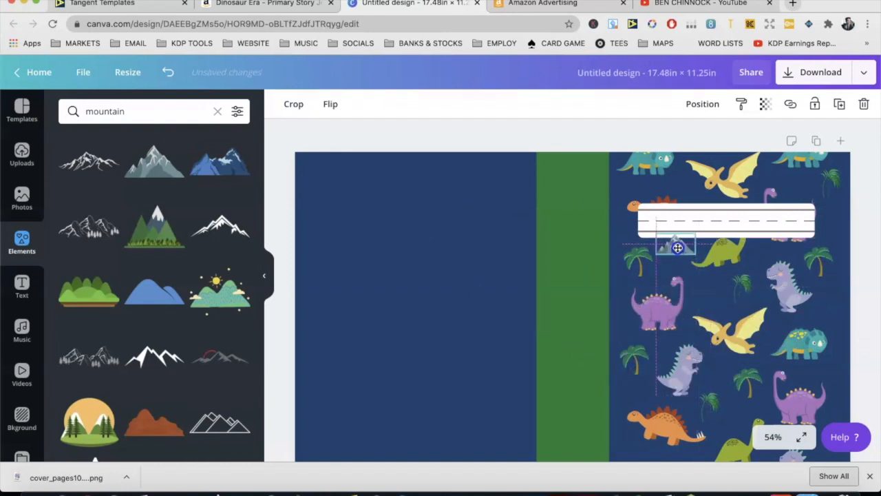
Send the grey mountain to the back so it sits behind the name label
{"action": "left_click", "coordinate": [716, 103]}
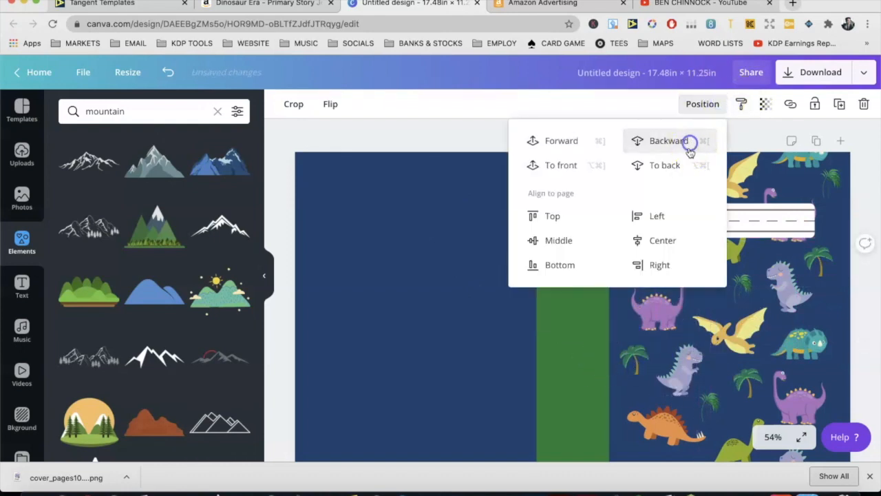
{"action": "left_click", "coordinate": [689, 142]}
{"action": "left_click", "coordinate": [673, 241]}
{"action": "left_click", "coordinate": [702, 104]}
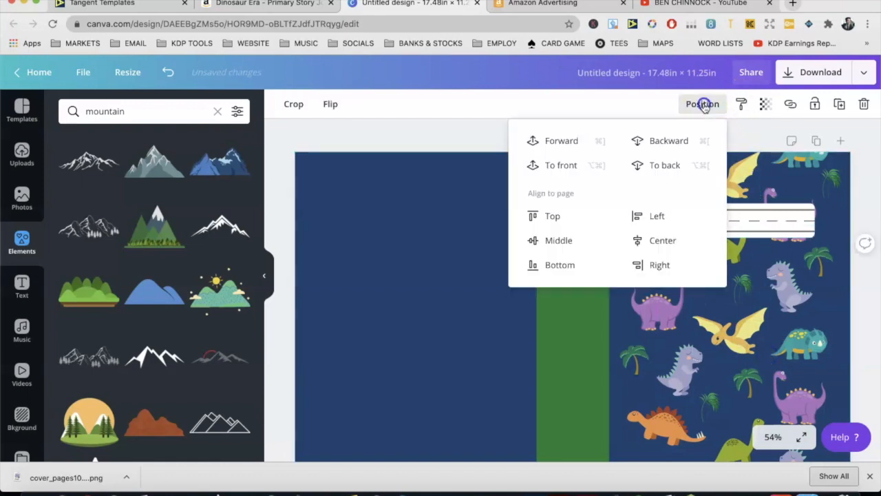
{"action": "left_click", "coordinate": [690, 165]}
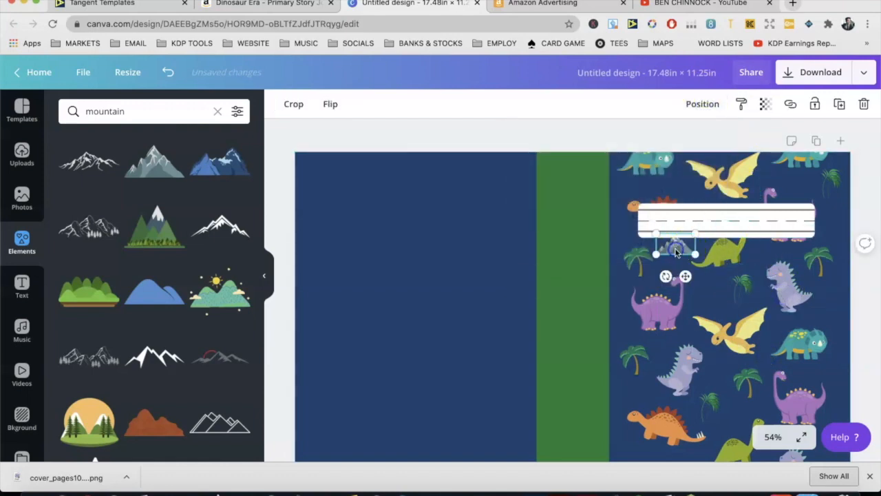
Place copies of the grey mountain below the lower orange stegosaurus and at the right edge under the purple dinosaur
{"action": "left_click_drag", "start_coordinate": [685, 276], "coordinate": [635, 391]}
{"action": "key", "text": "super+v"}
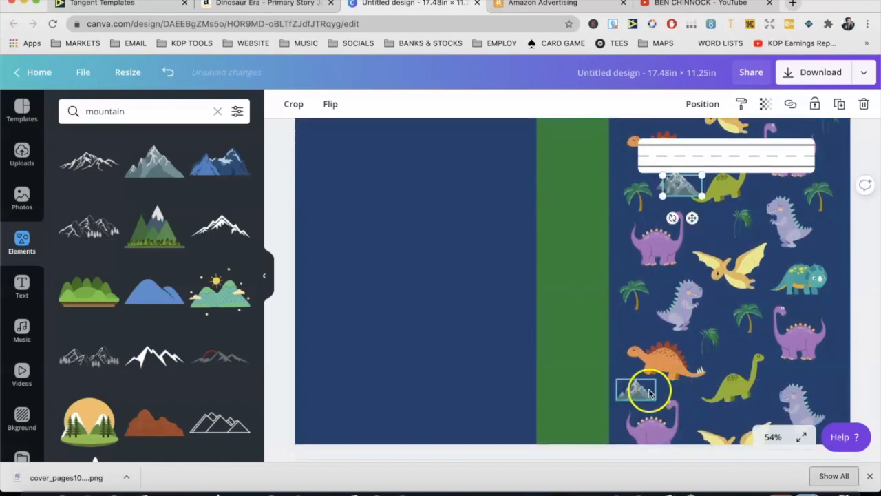
{"action": "left_click_drag", "start_coordinate": [680, 193], "coordinate": [857, 265]}
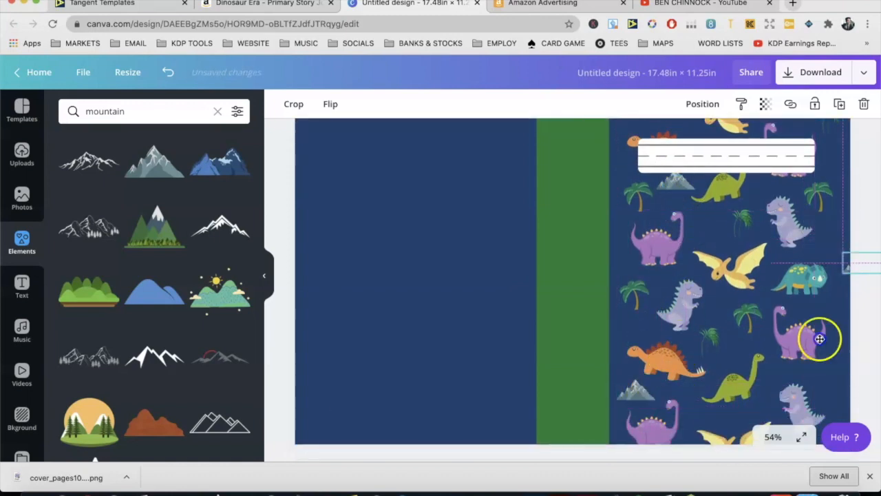
{"action": "left_click_drag", "start_coordinate": [818, 389], "coordinate": [827, 372]}
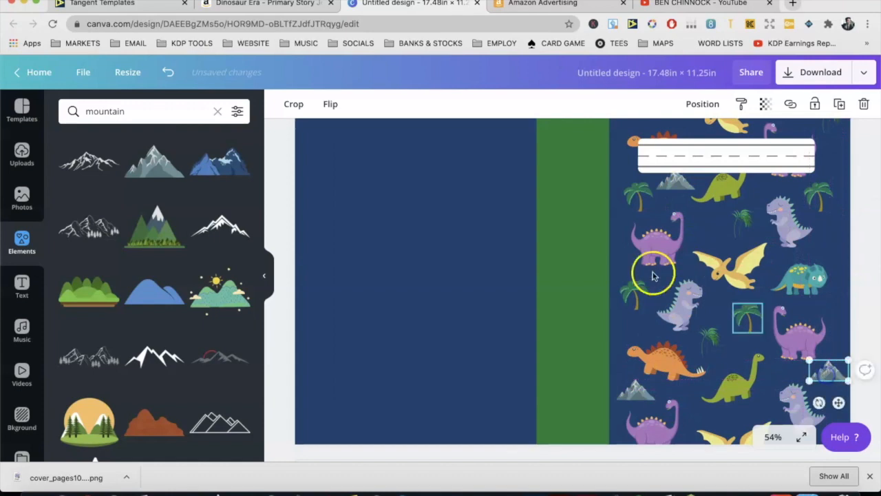
Search the elements for "bones"
{"action": "left_click", "coordinate": [184, 111]}
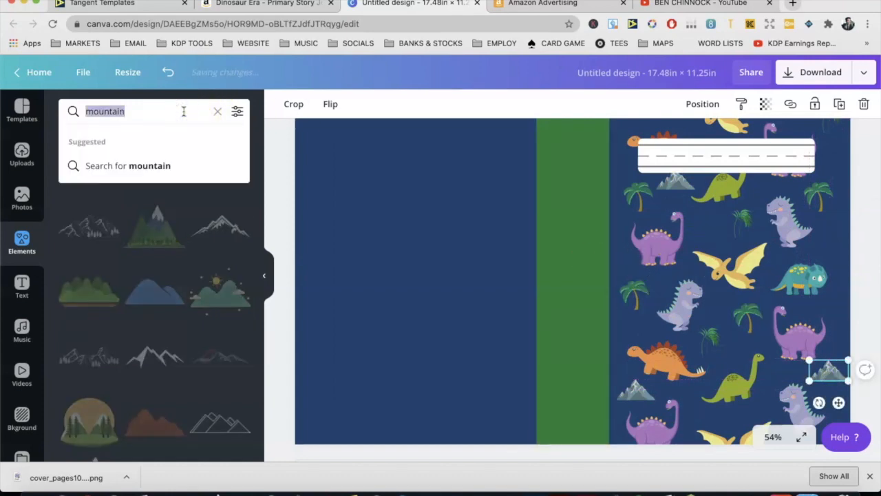
{"action": "type", "text": "bones"}
{"action": "key", "text": "Return"}
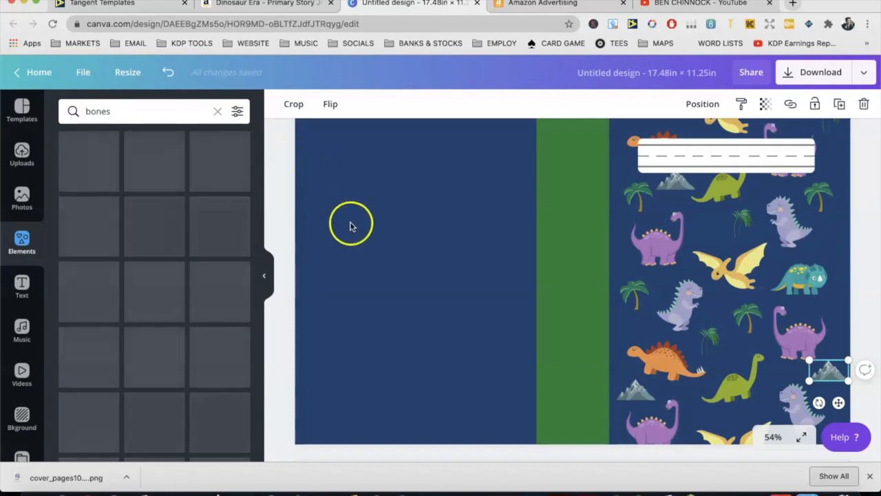
{"action": "scroll", "coordinate": [757, 241], "scroll_direction": "up", "scroll_amount": 1}
{"action": "scroll", "coordinate": [757, 241], "scroll_direction": "up", "scroll_amount": 2}
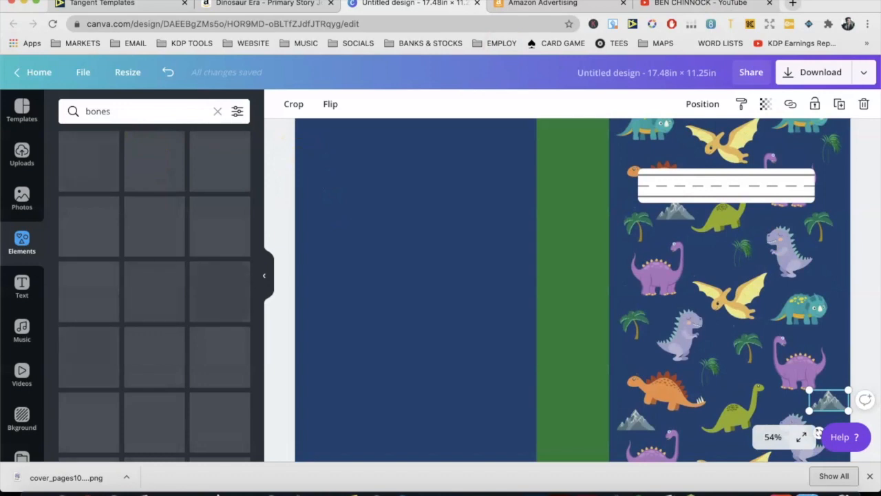
{"action": "left_click", "coordinate": [629, 380]}
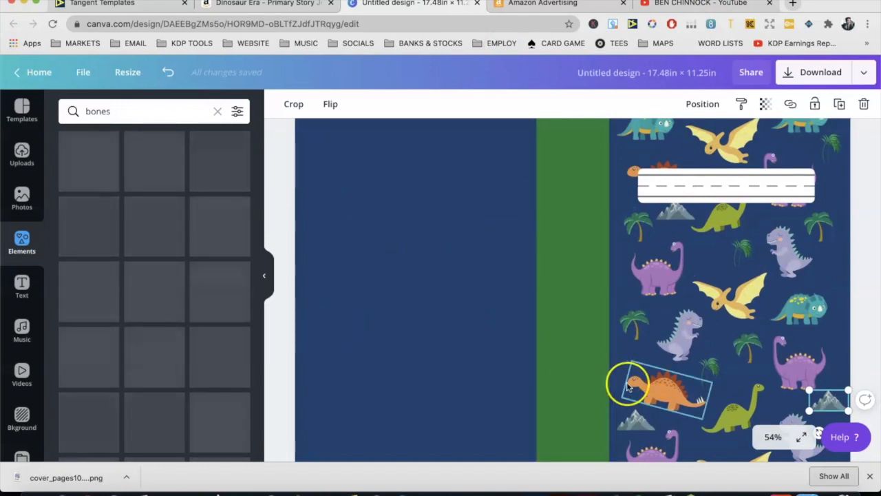
{"action": "scroll", "coordinate": [627, 386], "scroll_direction": "up", "scroll_amount": 2}
{"action": "scroll", "coordinate": [627, 385], "scroll_direction": "down", "scroll_amount": 4}
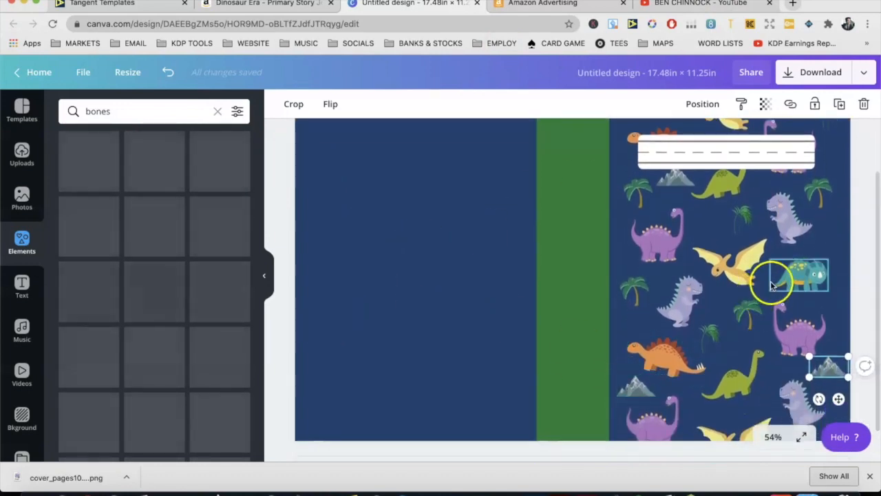
{"action": "scroll", "coordinate": [792, 265], "scroll_direction": "up", "scroll_amount": 2}
{"action": "scroll", "coordinate": [809, 254], "scroll_direction": "up", "scroll_amount": 3}
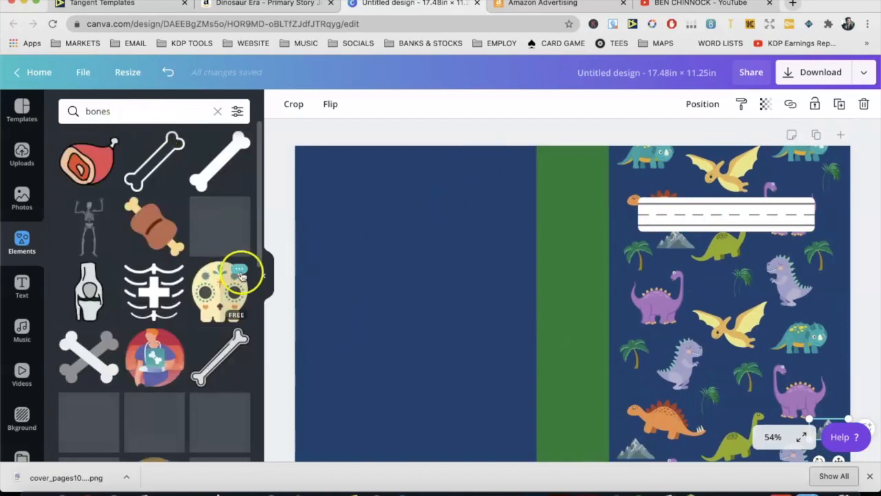
{"action": "left_click_drag", "start_coordinate": [203, 166], "coordinate": [648, 314]}
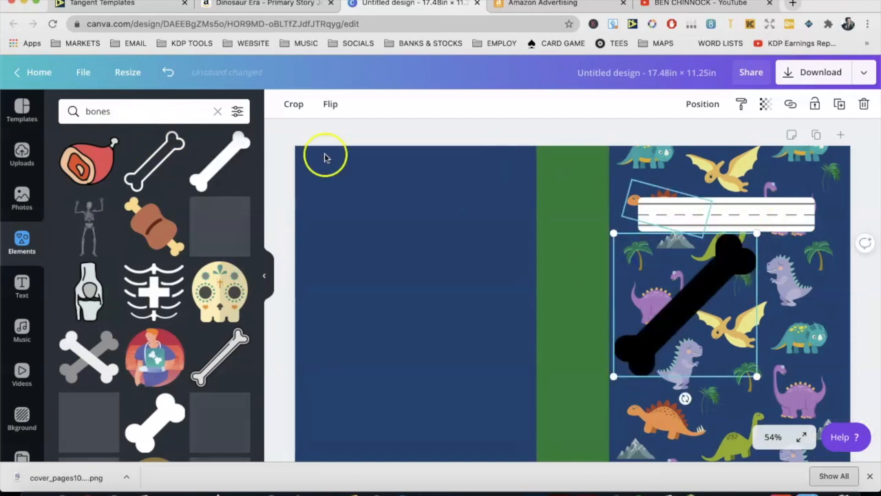
{"action": "left_click_drag", "start_coordinate": [757, 234], "coordinate": [780, 286]}
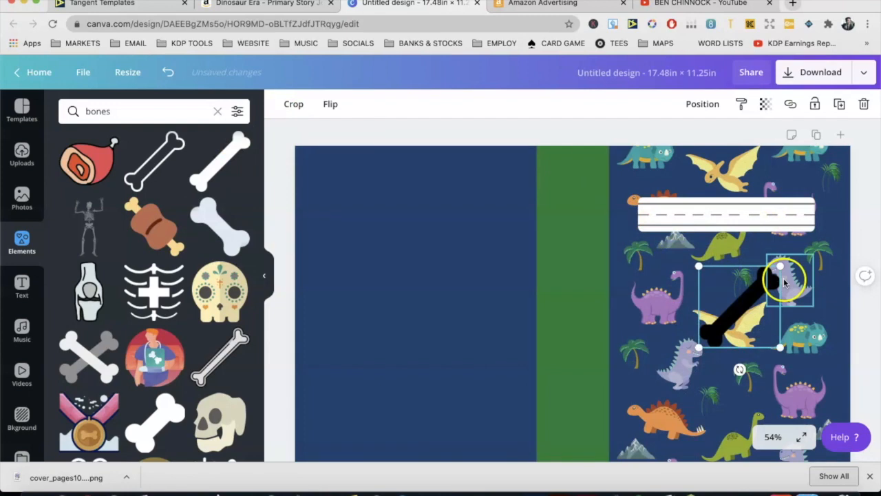
{"action": "key", "text": "Delete"}
Add the pale blue bone, shrink it, and scatter copies beside the top pterodactyl, above the middle pterodactyl and above the lower green dinosaur
{"action": "left_click_drag", "start_coordinate": [215, 218], "coordinate": [664, 207]}
{"action": "left_click_drag", "start_coordinate": [669, 167], "coordinate": [709, 295]}
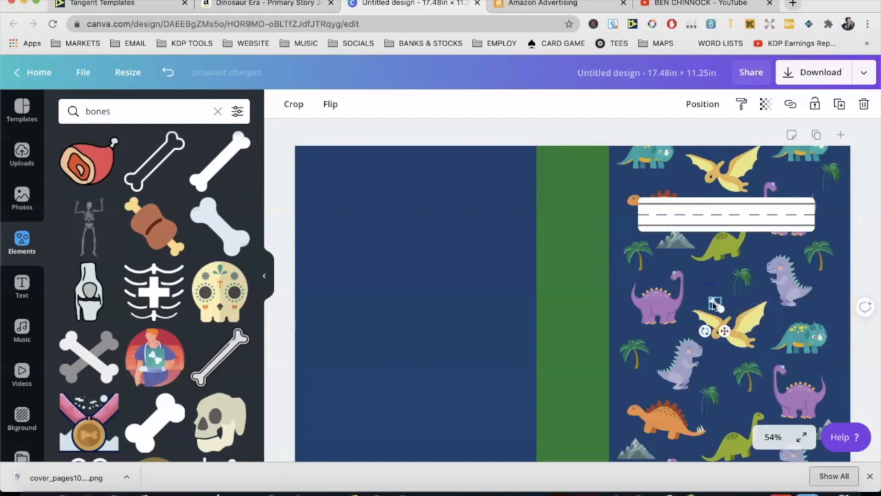
{"action": "left_click_drag", "start_coordinate": [728, 308], "coordinate": [701, 218]}
{"action": "left_click_drag", "start_coordinate": [734, 314], "coordinate": [732, 402]}
{"action": "left_click_drag", "start_coordinate": [746, 438], "coordinate": [747, 435]}
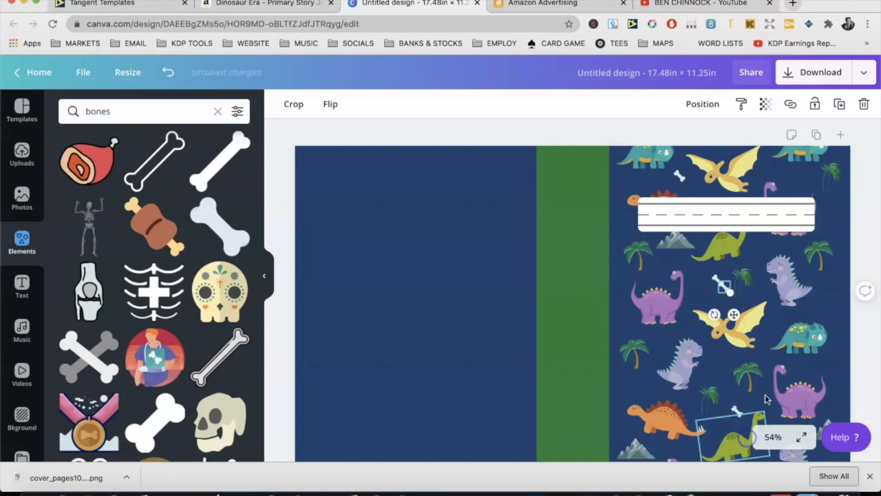
{"action": "scroll", "coordinate": [741, 395], "scroll_direction": "down", "scroll_amount": 2}
Rotate a copy of the bone to about 71° and place it above the lower orange stegosaurus, then delete the spare copy
{"action": "left_click_drag", "start_coordinate": [716, 254], "coordinate": [708, 227]}
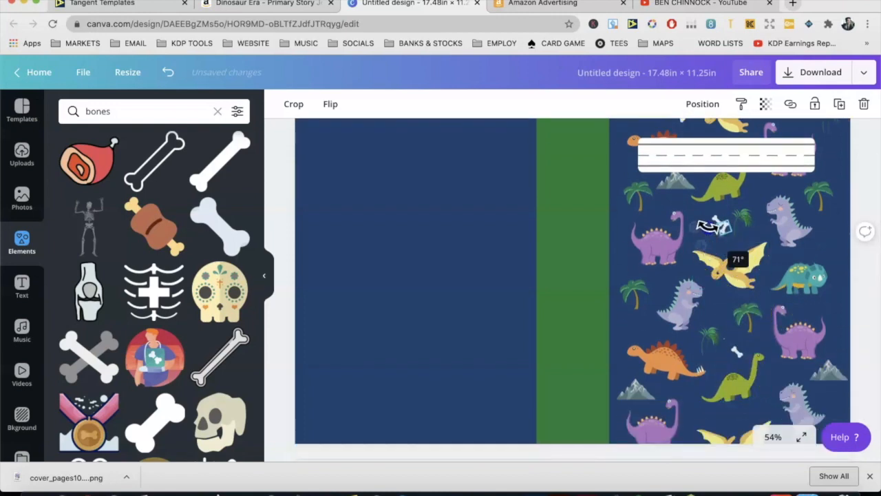
{"action": "left_click_drag", "start_coordinate": [668, 313], "coordinate": [630, 344]}
{"action": "key", "text": "super+v"}
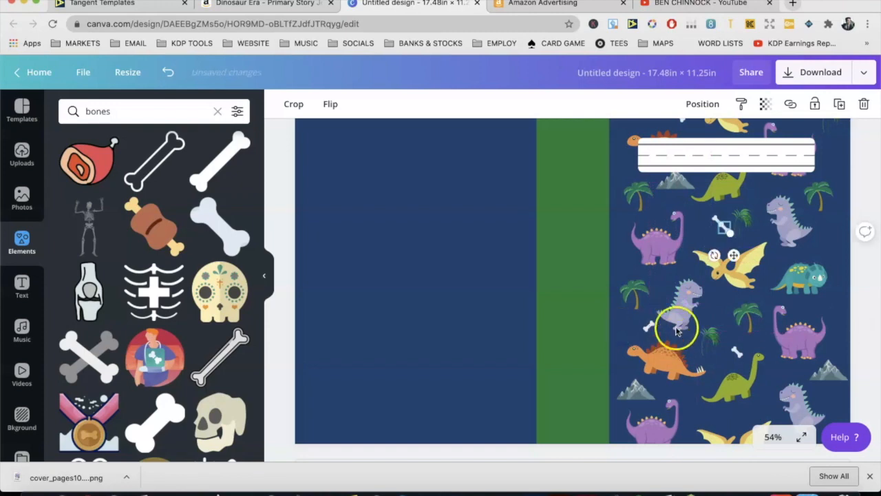
{"action": "left_click_drag", "start_coordinate": [683, 241], "coordinate": [676, 237]}
{"action": "key", "text": "BackSpace"}
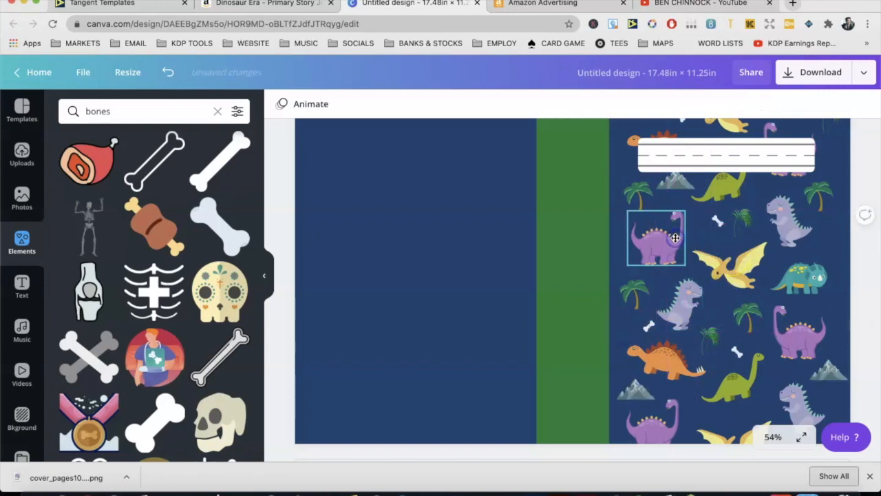
Place copies of the rotated bone beside the upper lilac dinosaur, above the bottom pterodactyl and above the name label's right end
{"action": "left_click", "coordinate": [649, 326]}
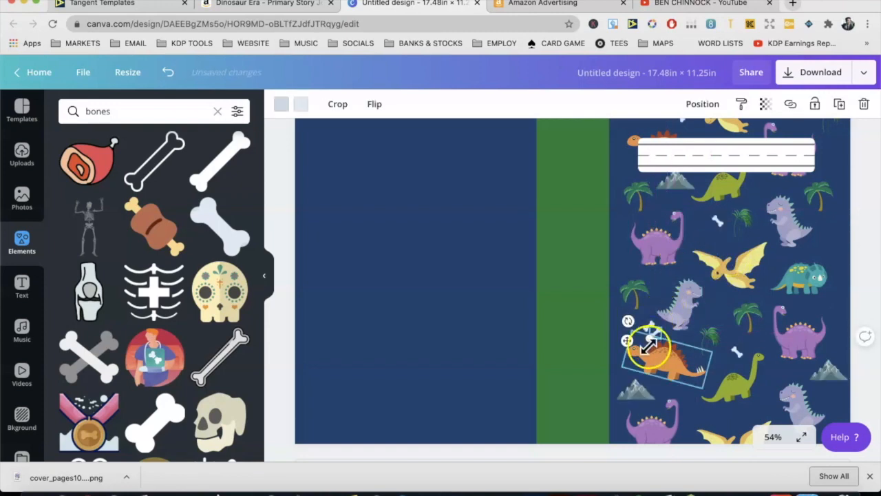
{"action": "key", "text": "super+v"}
{"action": "left_click_drag", "start_coordinate": [632, 346], "coordinate": [796, 299]}
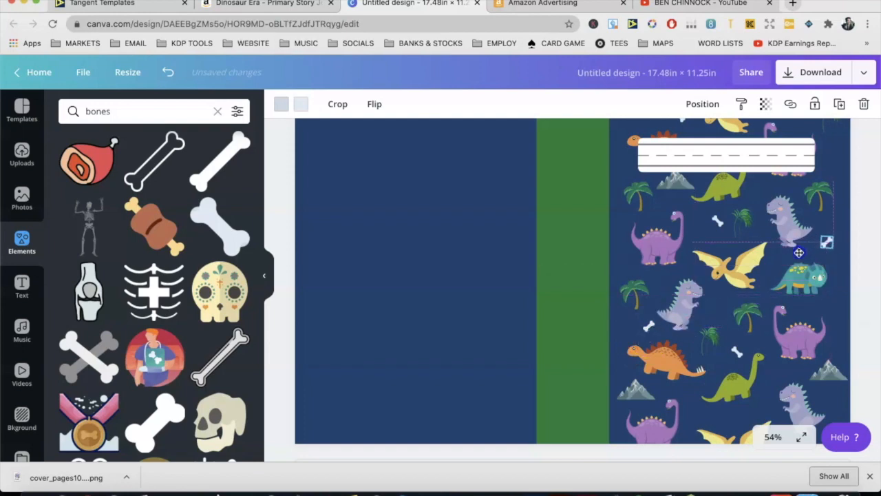
{"action": "left_click_drag", "start_coordinate": [630, 343], "coordinate": [629, 407]}
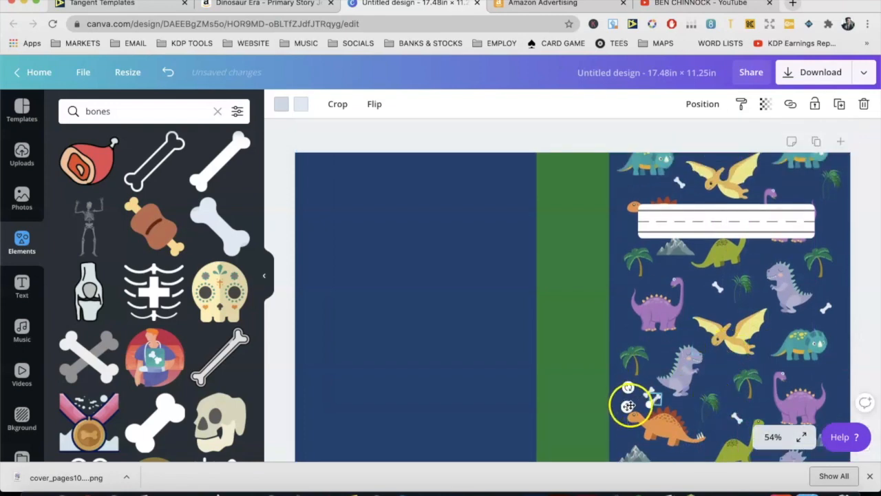
{"action": "left_click_drag", "start_coordinate": [733, 313], "coordinate": [761, 227]}
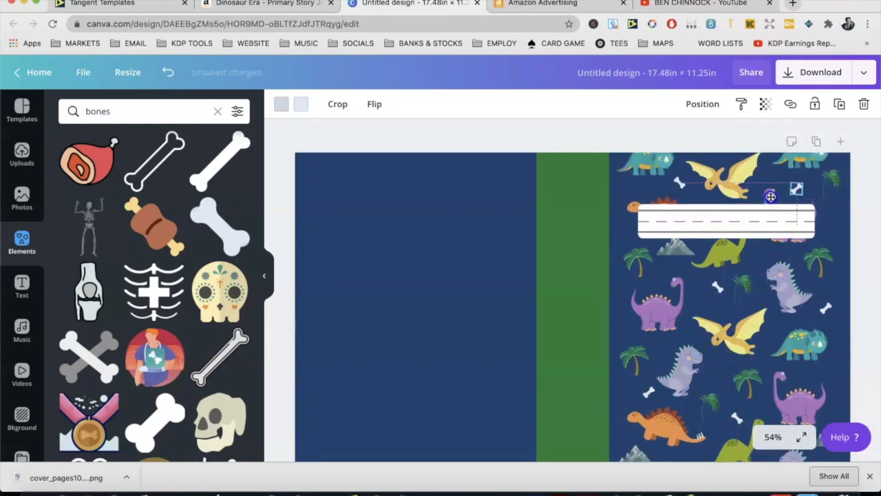
{"action": "scroll", "coordinate": [704, 273], "scroll_direction": "down", "scroll_amount": 3}
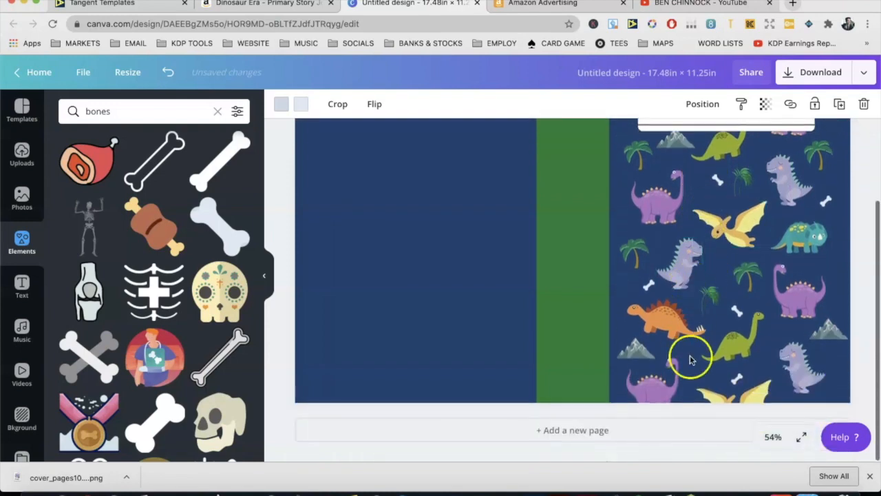
Add a heading to the cover reading "DINOSAUR PRIMARY COMPOSITION NOTEBOOK"
{"action": "scroll", "coordinate": [722, 227], "scroll_direction": "up", "scroll_amount": 3}
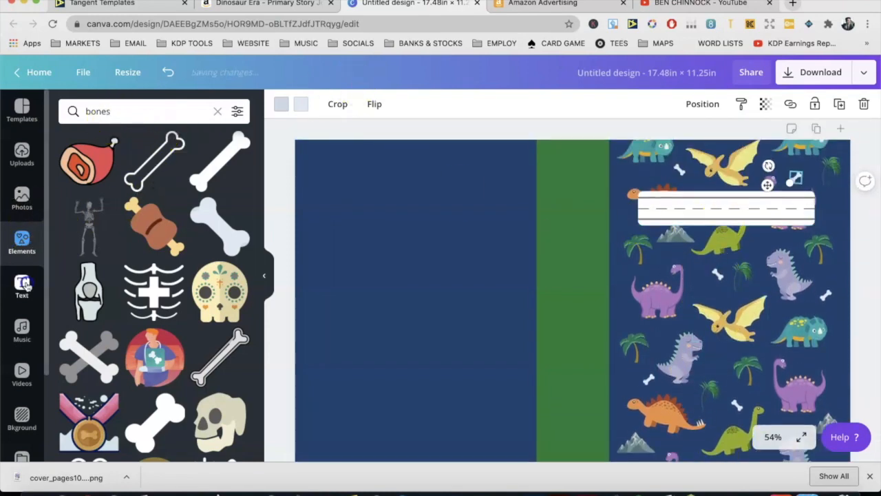
{"action": "left_click", "coordinate": [24, 285]}
{"action": "left_click", "coordinate": [108, 166]}
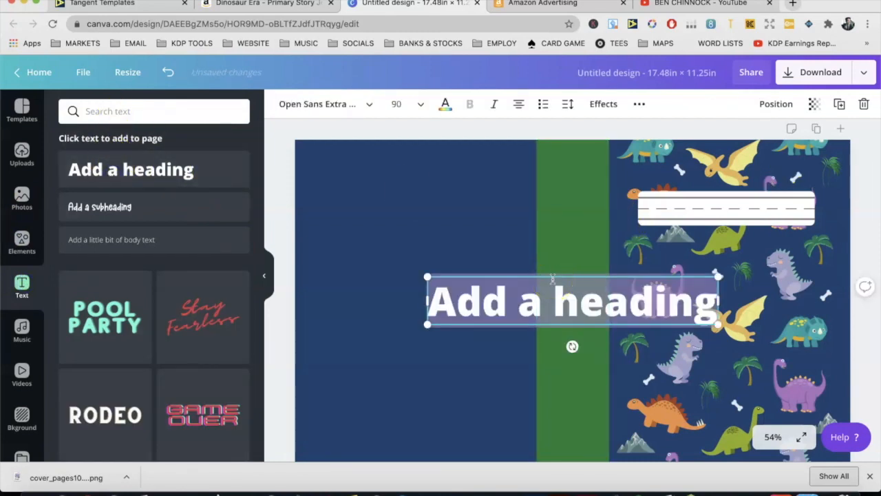
{"action": "type", "text": "D"}
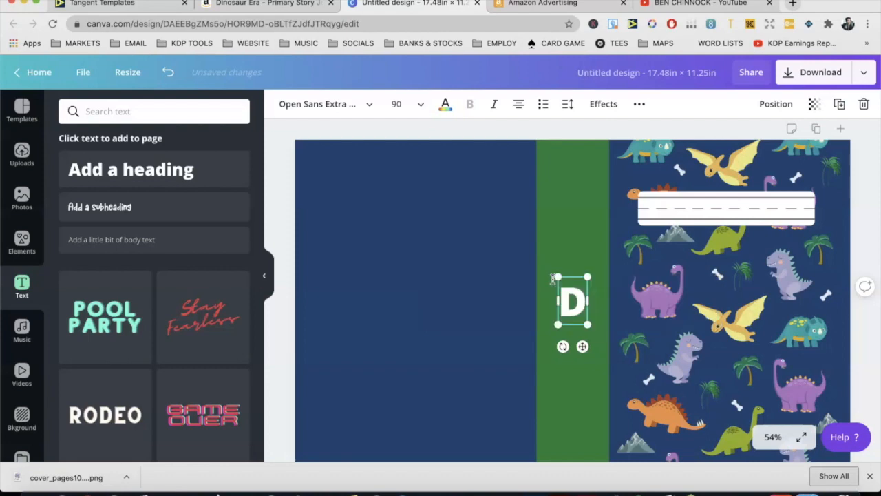
{"action": "type", "text": "INOSAUR"}
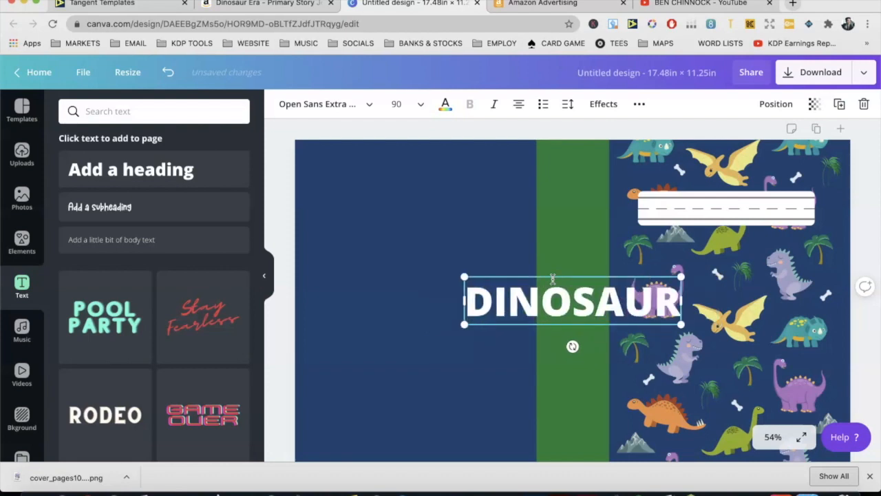
{"action": "type", "text": " PRI"}
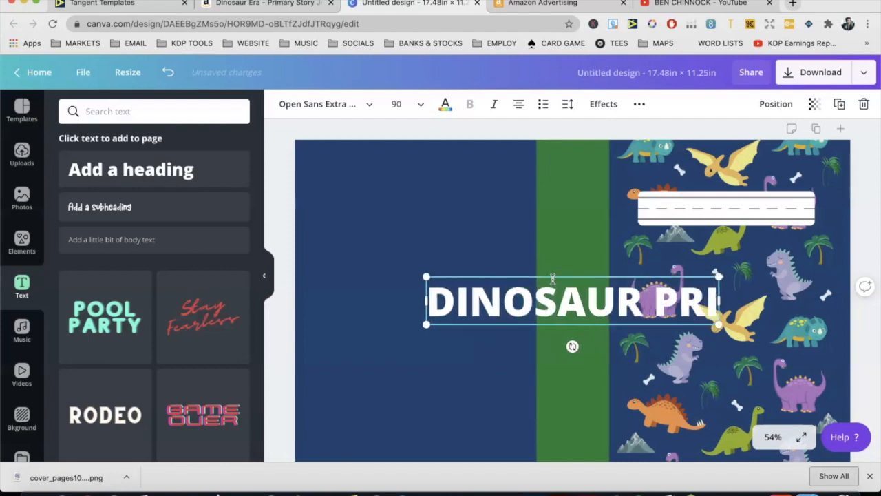
{"action": "type", "text": "MARY COMPOS"}
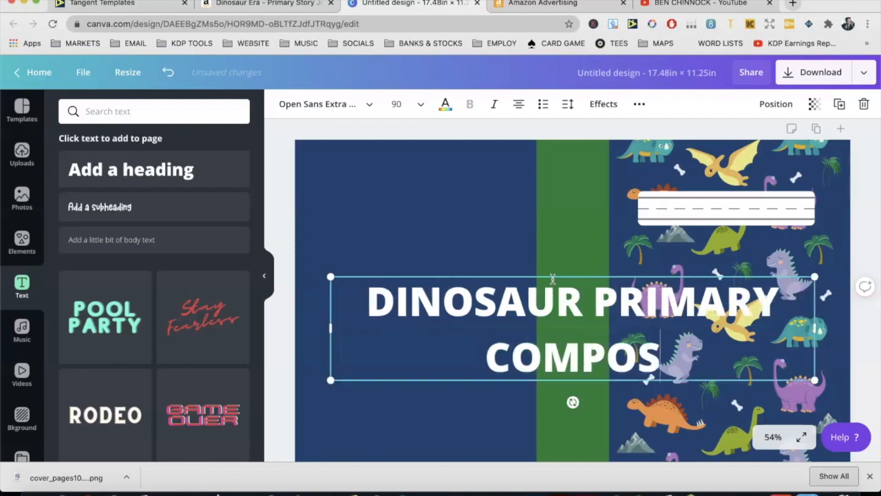
{"action": "type", "text": "ITION NOTEBOOK"}
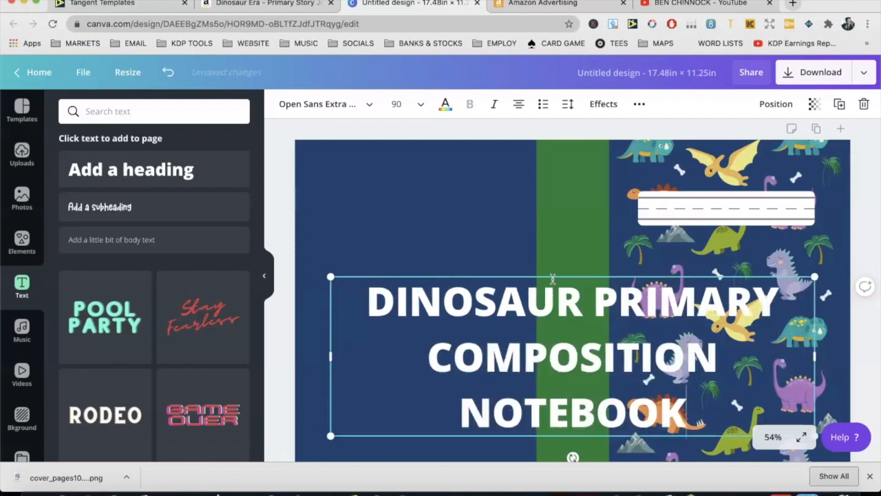
Set the heading's font size to 20 and move it onto the front cover at the name label's lower edge
{"action": "left_click", "coordinate": [399, 105]}
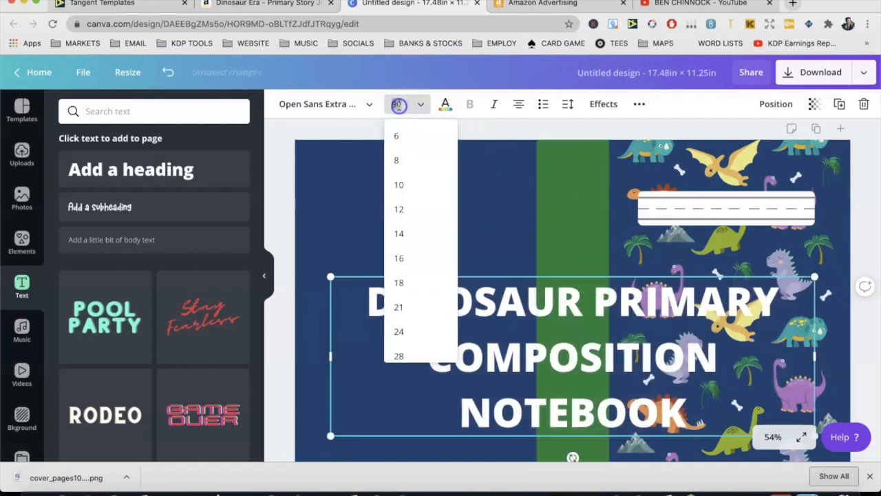
{"action": "type", "text": "20"}
{"action": "key", "text": "Return"}
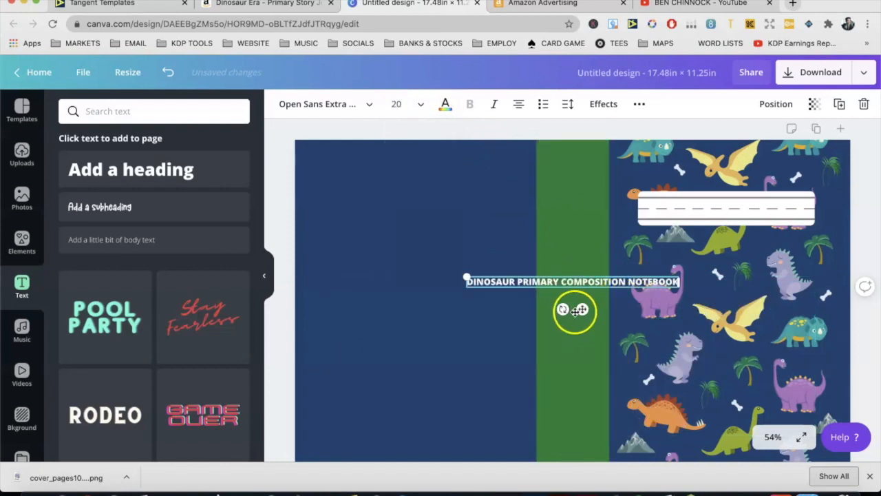
{"action": "left_click_drag", "start_coordinate": [629, 332], "coordinate": [735, 236]}
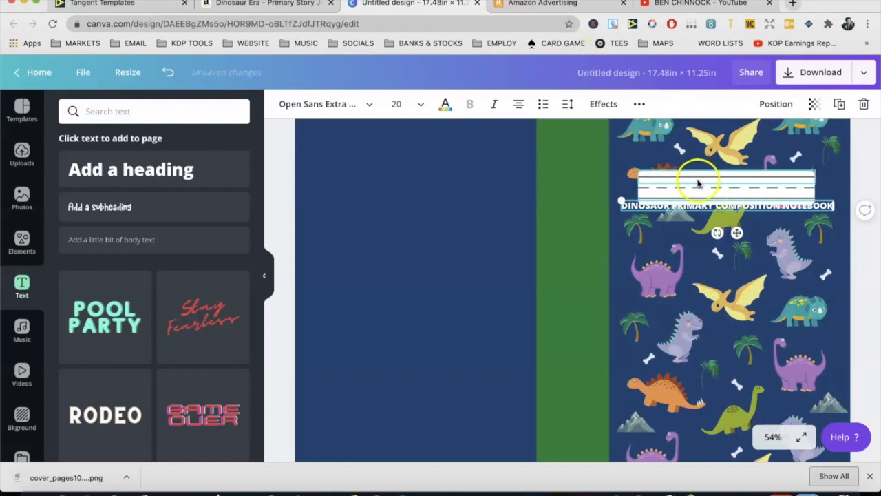
Reduce the heading to font size 14 and place it in the narrow strip along the name label's top edge
{"action": "left_click", "coordinate": [394, 103]}
{"action": "type", "text": "14"}
{"action": "key", "text": "Return"}
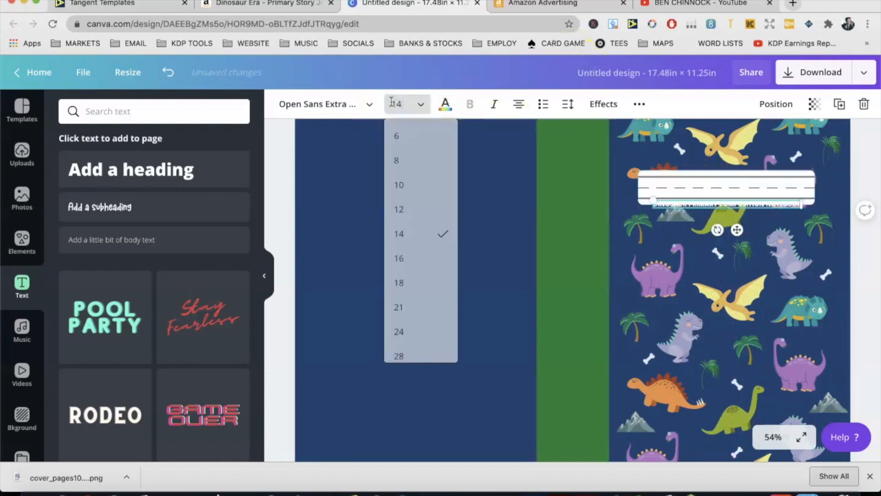
{"action": "left_click_drag", "start_coordinate": [733, 229], "coordinate": [728, 201]}
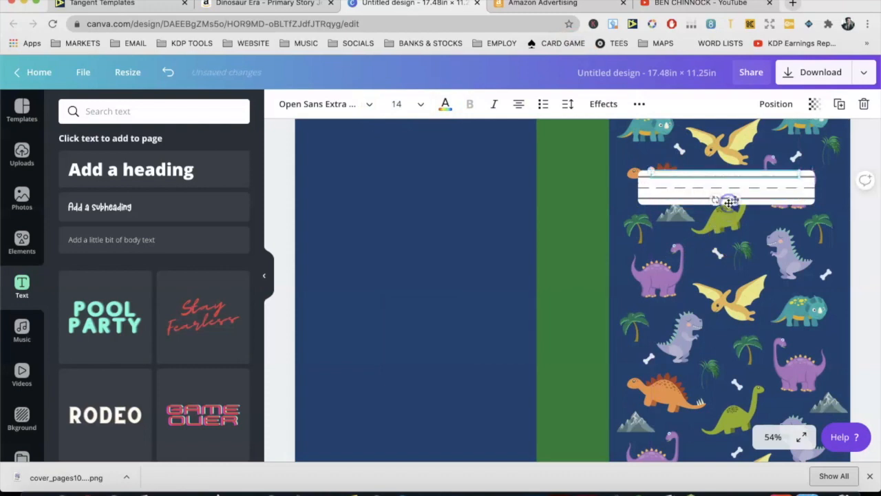
Colour the heading on the name label medium grey and set its font size to 11
{"action": "left_click", "coordinate": [445, 104]}
{"action": "left_click", "coordinate": [70, 349]}
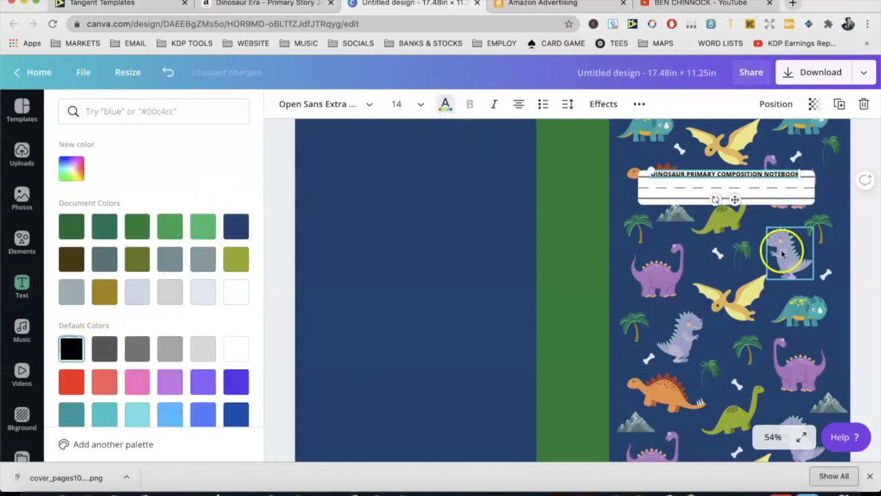
{"action": "left_click", "coordinate": [136, 353]}
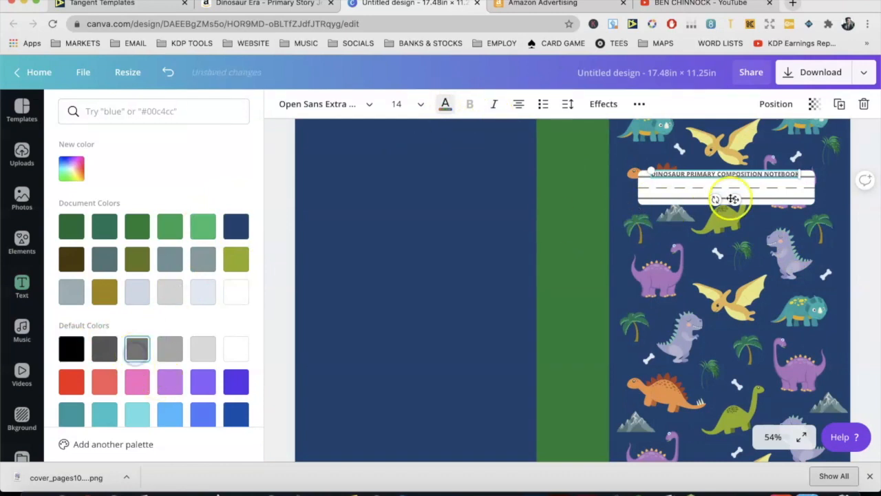
{"action": "left_click", "coordinate": [402, 104]}
{"action": "type", "text": "11"}
{"action": "key", "text": "Return"}
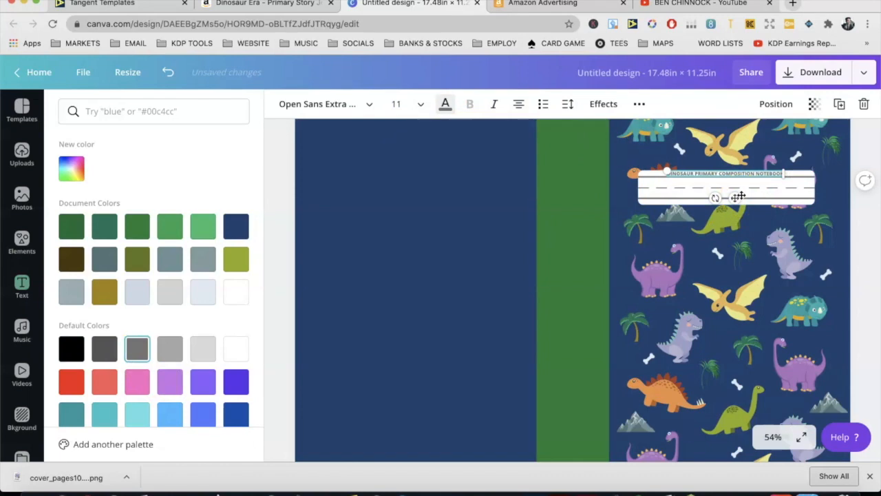
{"action": "left_click", "coordinate": [747, 350]}
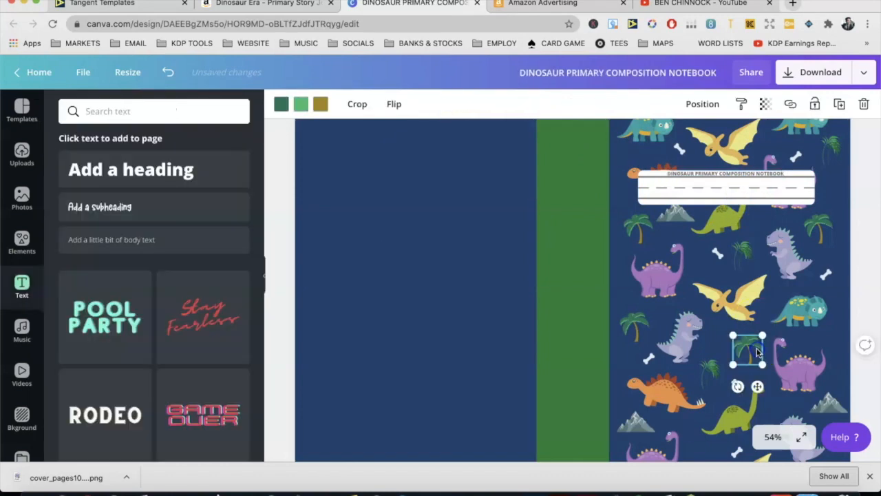
Duplicate the name label's heading, place the copy along the label's lower edge and change its text to "50 PAGES / 100 SHEETS"
{"action": "left_click", "coordinate": [727, 177]}
{"action": "key", "text": "super+d"}
{"action": "left_click_drag", "start_coordinate": [729, 181], "coordinate": [722, 201]}
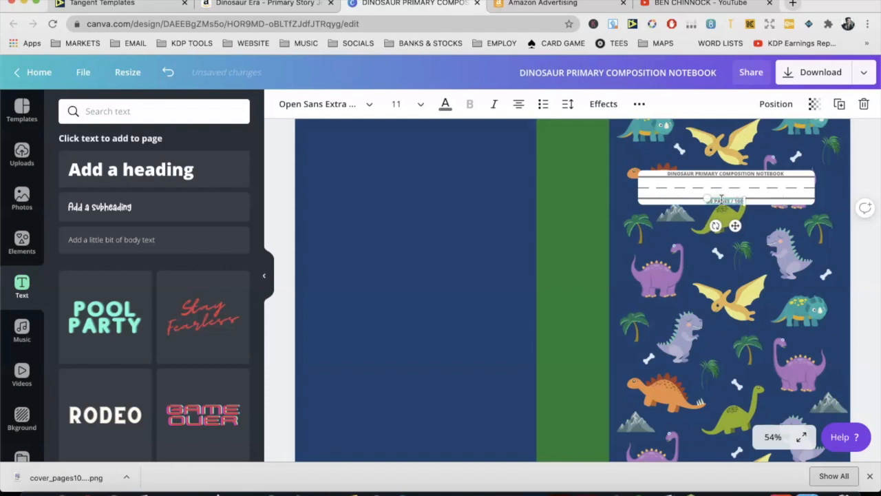
{"action": "left_click", "coordinate": [728, 295]}
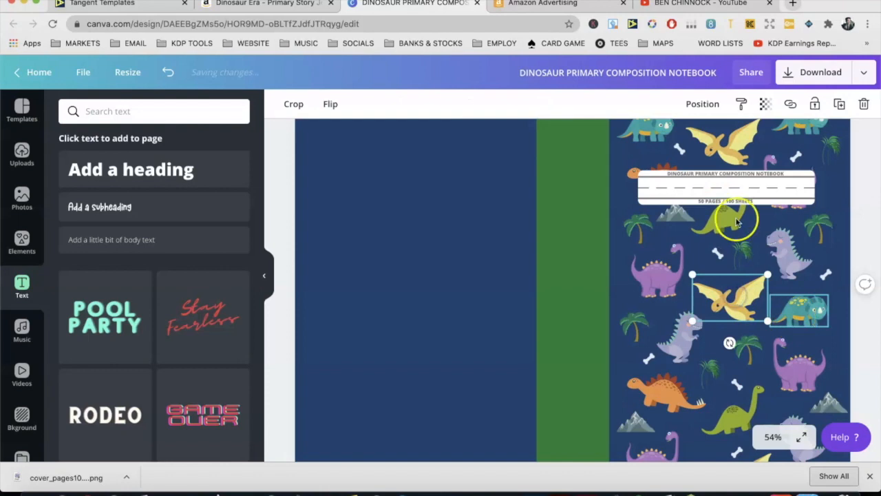
{"action": "left_click", "coordinate": [724, 201]}
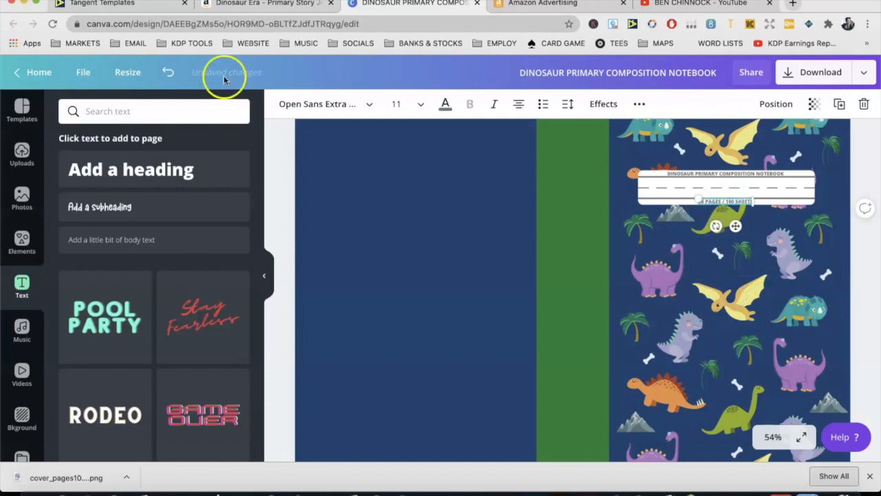
Search the elements for GRASS and add small grass tufts beside the lower orange dinosaur and above the middle pterodactyl on the front cover
{"action": "left_click", "coordinate": [21, 245]}
{"action": "scroll", "coordinate": [723, 322], "scroll_direction": "down", "scroll_amount": 2}
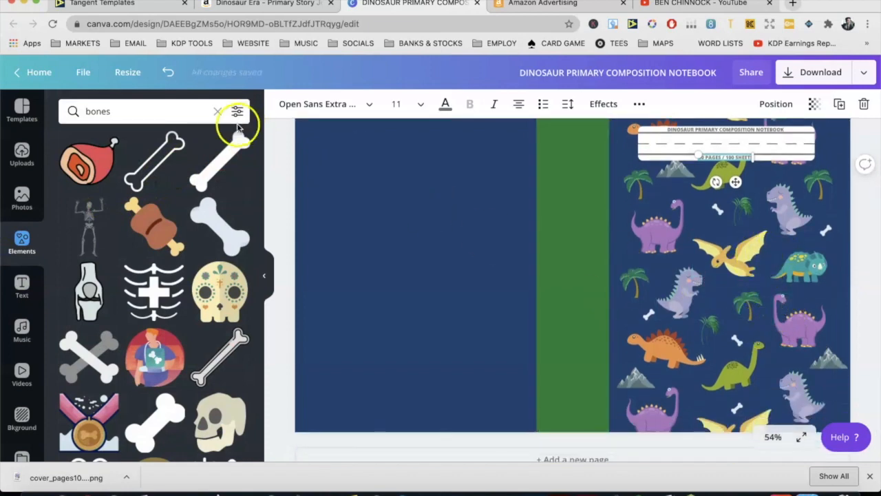
{"action": "left_click", "coordinate": [123, 114]}
{"action": "type", "text": "GRASS"}
{"action": "key", "text": "Return"}
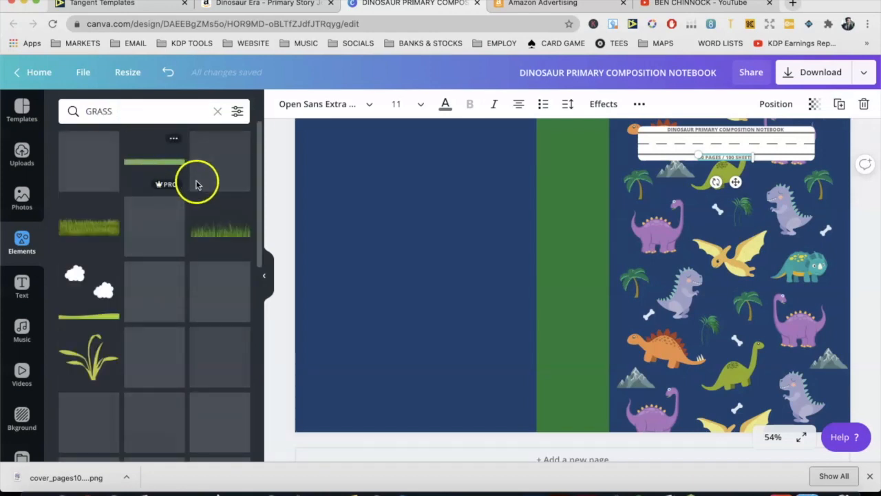
{"action": "left_click_drag", "start_coordinate": [95, 344], "coordinate": [714, 259]}
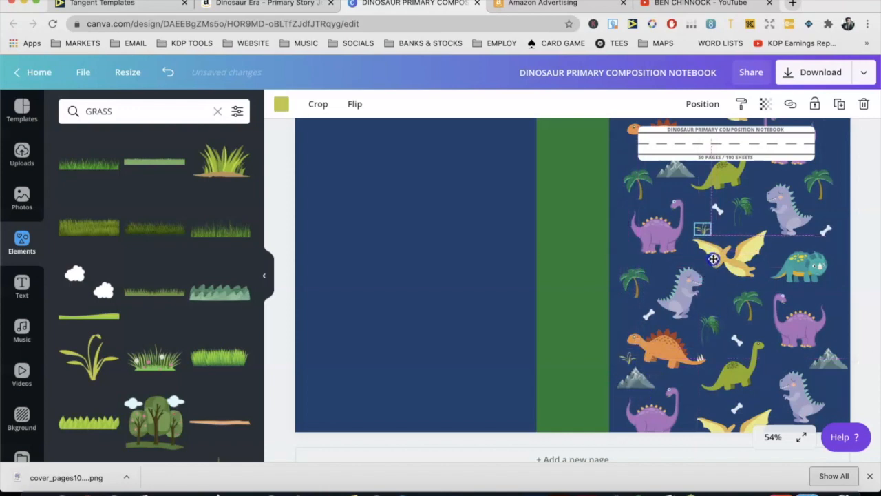
Paste two more grass tufts, one just outside the name label's outer end and one beside the bone at the front cover's bottom edge
{"action": "key", "text": "super+v"}
{"action": "left_click_drag", "start_coordinate": [643, 392], "coordinate": [843, 172]}
{"action": "scroll", "coordinate": [843, 172], "scroll_direction": "up", "scroll_amount": 2}
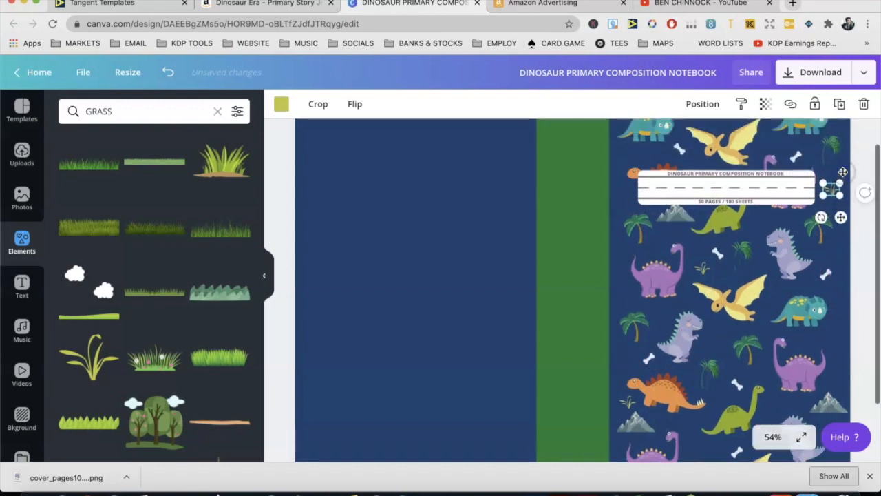
{"action": "key", "text": "super+v"}
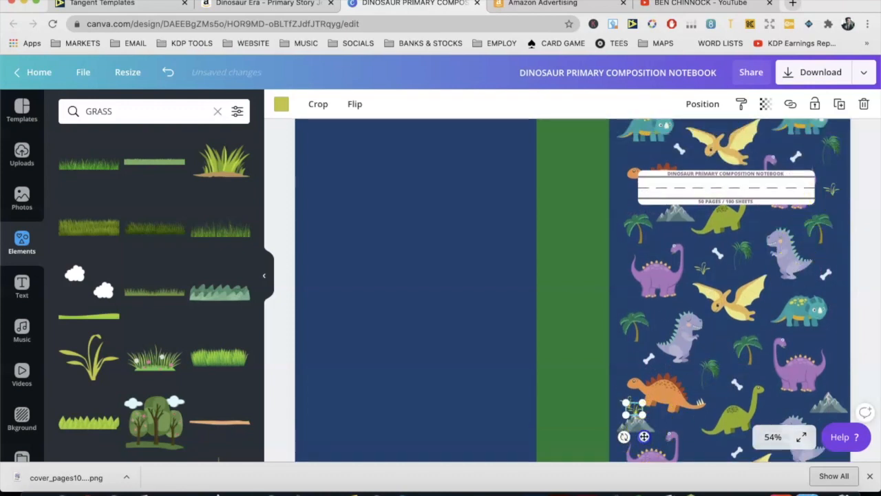
{"action": "left_click_drag", "start_coordinate": [643, 436], "coordinate": [709, 327]}
{"action": "left_click_drag", "start_coordinate": [745, 392], "coordinate": [712, 484]}
Paste two grass tufts on the front cover, one above the lower purple dinosaur near the outer edge and one beside the top pterodactyl
{"action": "key", "text": "super+v"}
{"action": "left_click_drag", "start_coordinate": [644, 437], "coordinate": [823, 368]}
{"action": "key", "text": "super+v"}
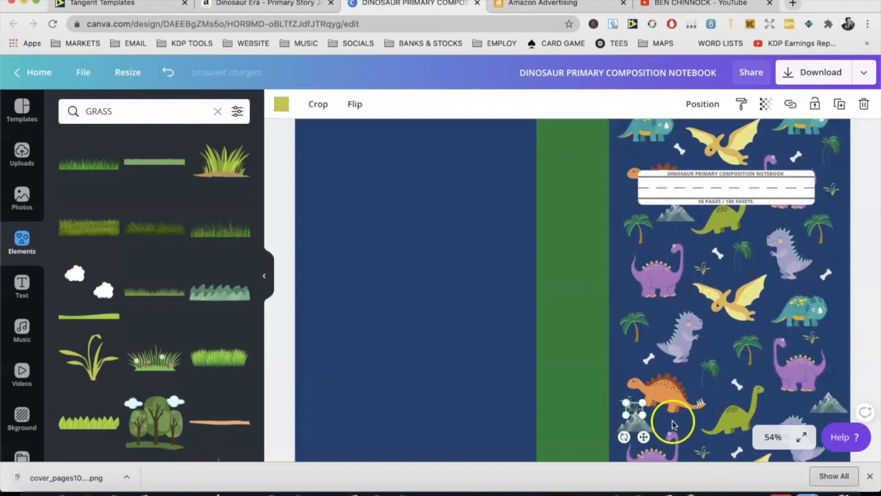
{"action": "left_click_drag", "start_coordinate": [642, 437], "coordinate": [757, 259]}
{"action": "left_click_drag", "start_coordinate": [742, 215], "coordinate": [785, 165]}
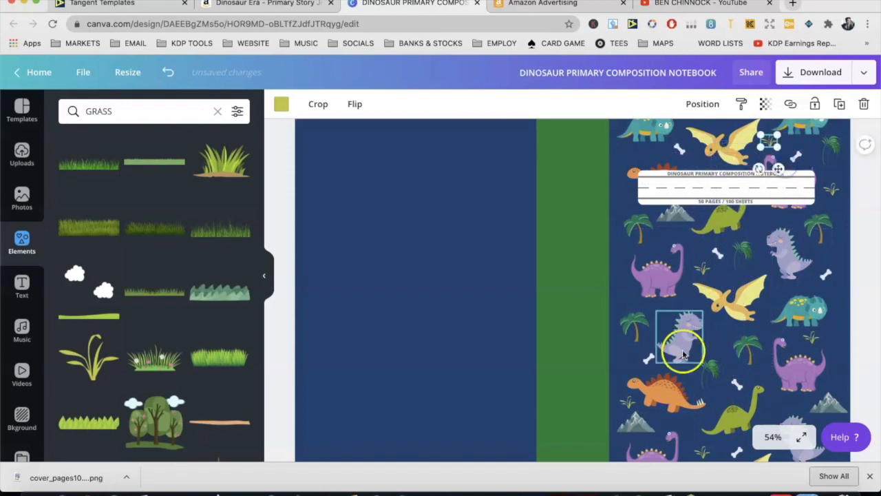
Paste two grass tufts on the front cover, one beside the lower palm tree and one between the lower green dinosaur and the mountain
{"action": "key", "text": "super+z"}
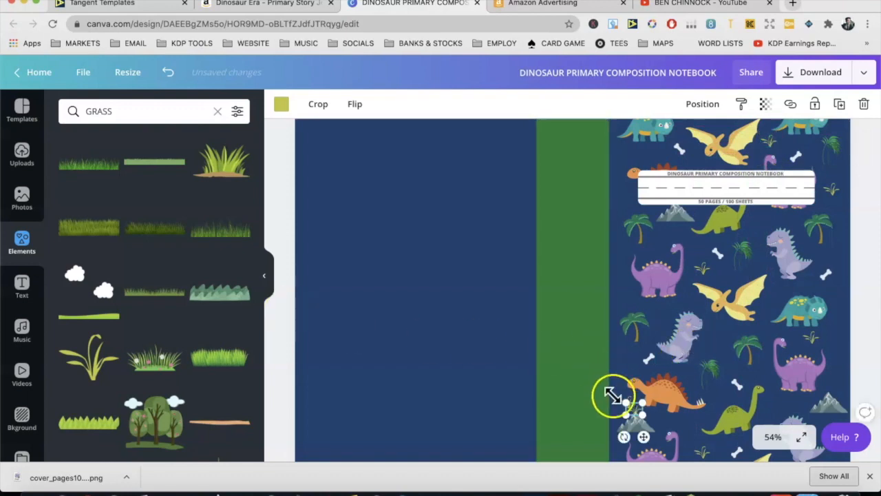
{"action": "left_click_drag", "start_coordinate": [644, 437], "coordinate": [739, 372]}
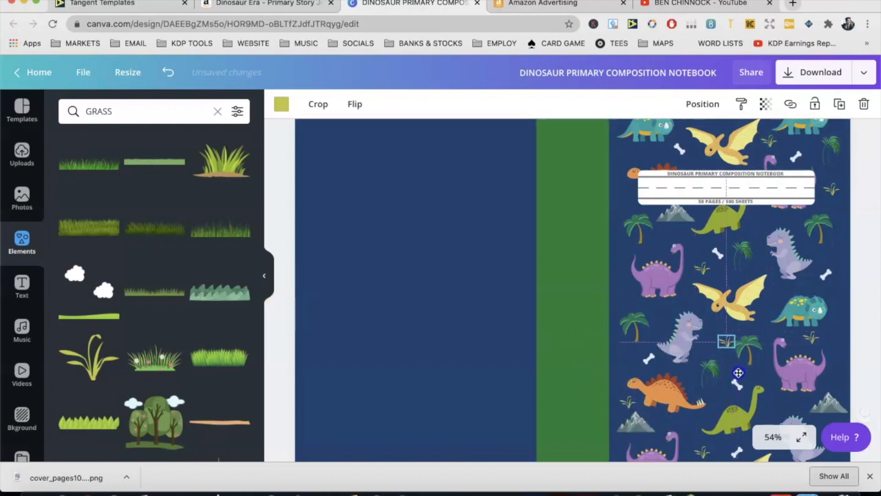
{"action": "key", "text": "super+v"}
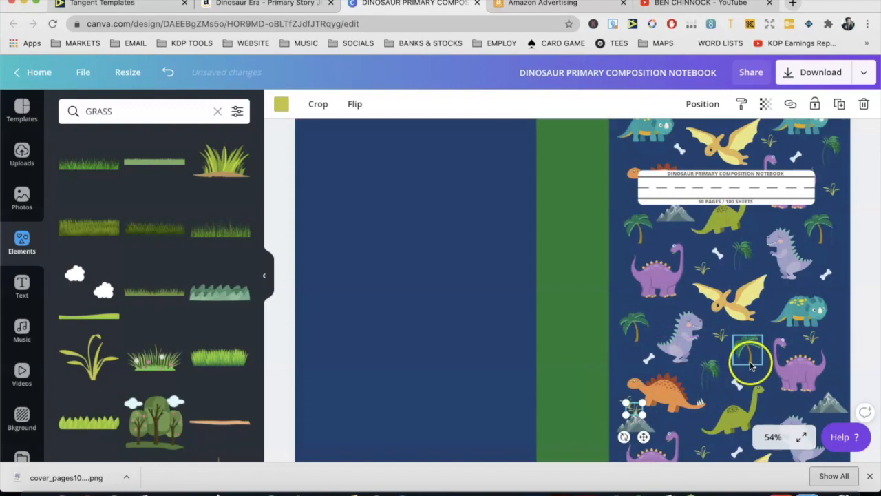
{"action": "left_click_drag", "start_coordinate": [644, 436], "coordinate": [701, 328]}
{"action": "left_click_drag", "start_coordinate": [696, 201], "coordinate": [788, 367]}
{"action": "scroll", "coordinate": [788, 264], "scroll_direction": "down", "scroll_amount": 2}
{"action": "left_click", "coordinate": [831, 389]}
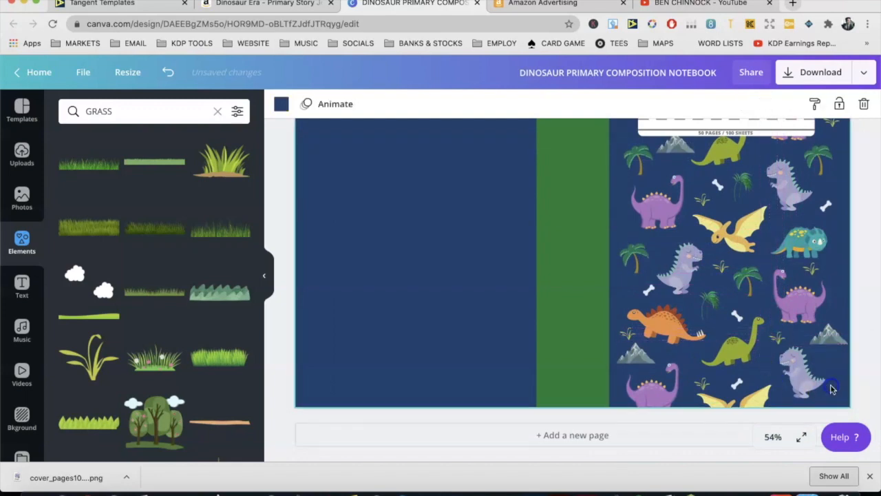
{"action": "scroll", "coordinate": [799, 314], "scroll_direction": "up", "scroll_amount": 2}
{"action": "scroll", "coordinate": [799, 315], "scroll_direction": "down", "scroll_amount": 2}
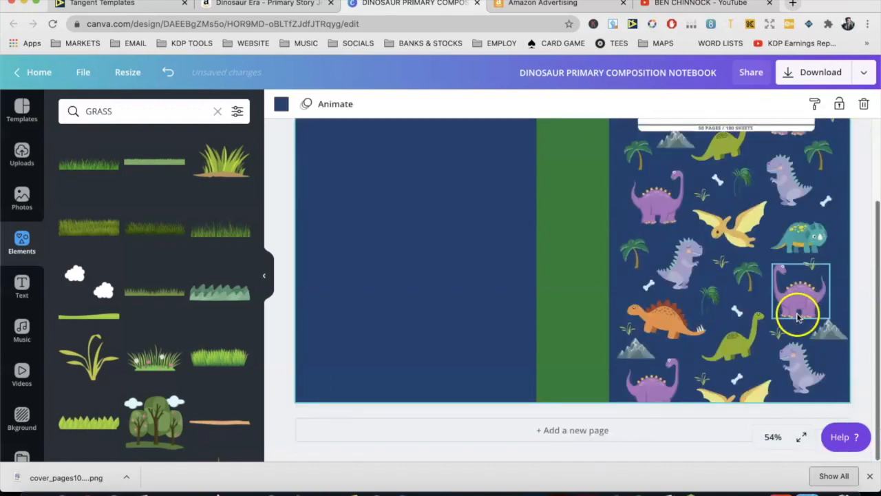
{"action": "left_click", "coordinate": [861, 405]}
{"action": "scroll", "coordinate": [861, 405], "scroll_direction": "up", "scroll_amount": 2}
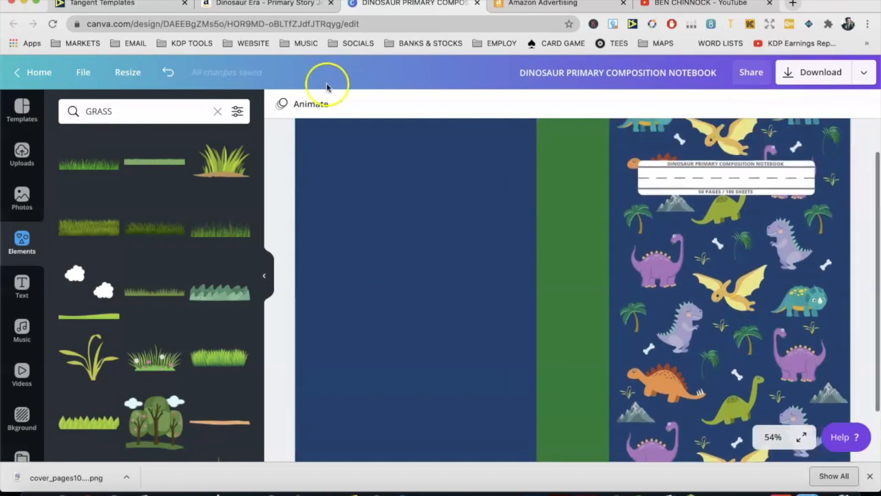
Review the Dinosaur Era journal's cover on its Amazon listing, then return to the Canva design
{"action": "left_click", "coordinate": [279, 8]}
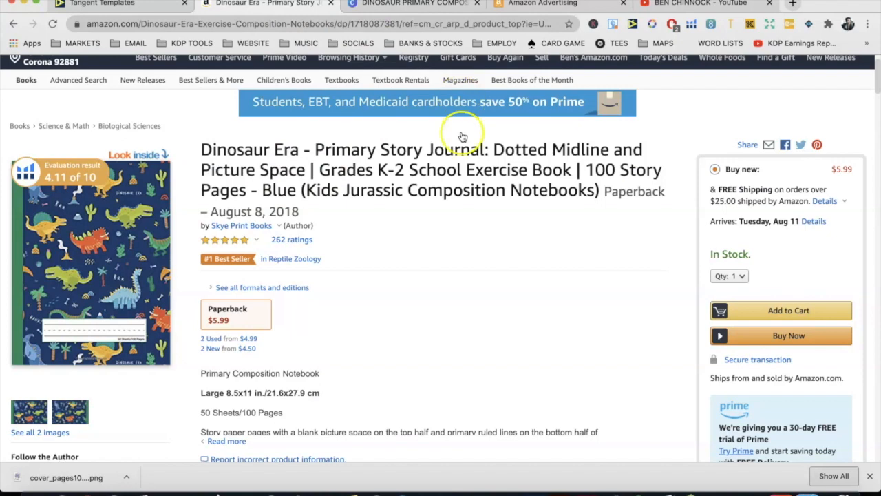
{"action": "left_click", "coordinate": [234, 225]}
{"action": "left_click", "coordinate": [204, 383]}
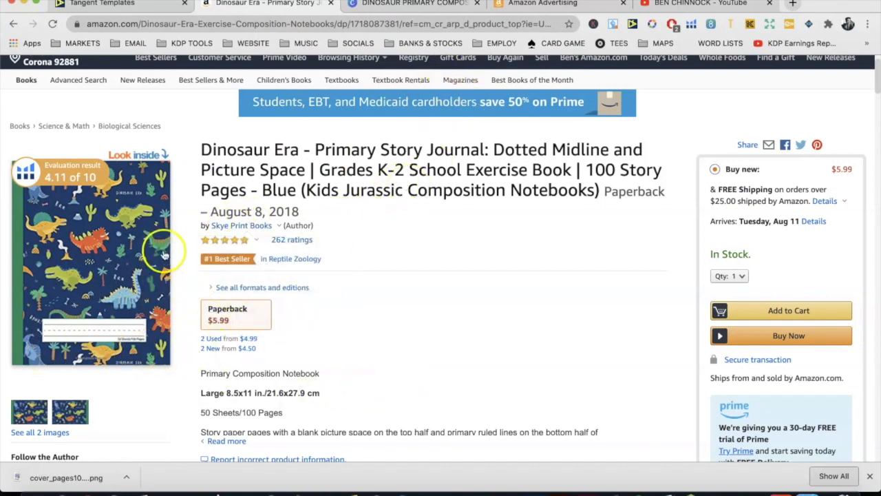
{"action": "left_click", "coordinate": [428, 6]}
Select the whole dinosaur pattern on the front cover, duplicate it and align the copy over the blank back cover
{"action": "scroll", "coordinate": [668, 315], "scroll_direction": "down", "scroll_amount": 4}
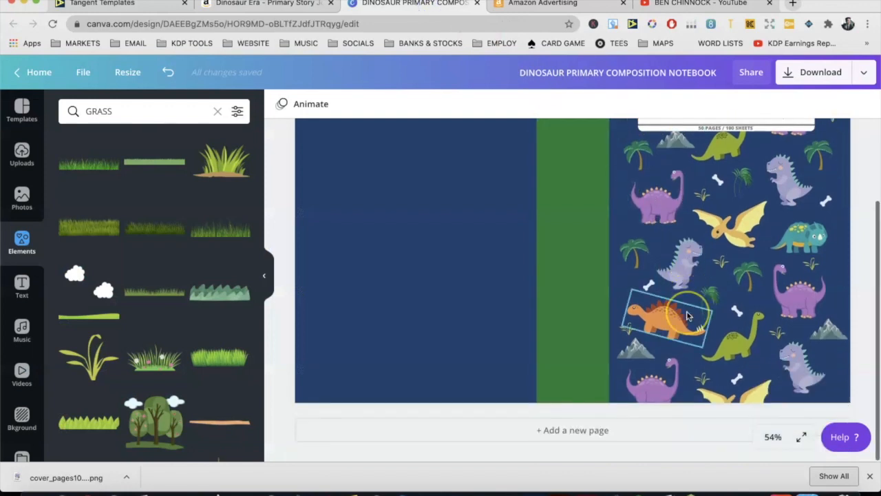
{"action": "scroll", "coordinate": [846, 372], "scroll_direction": "down", "scroll_amount": 1}
{"action": "left_click_drag", "start_coordinate": [857, 398], "coordinate": [619, 160]}
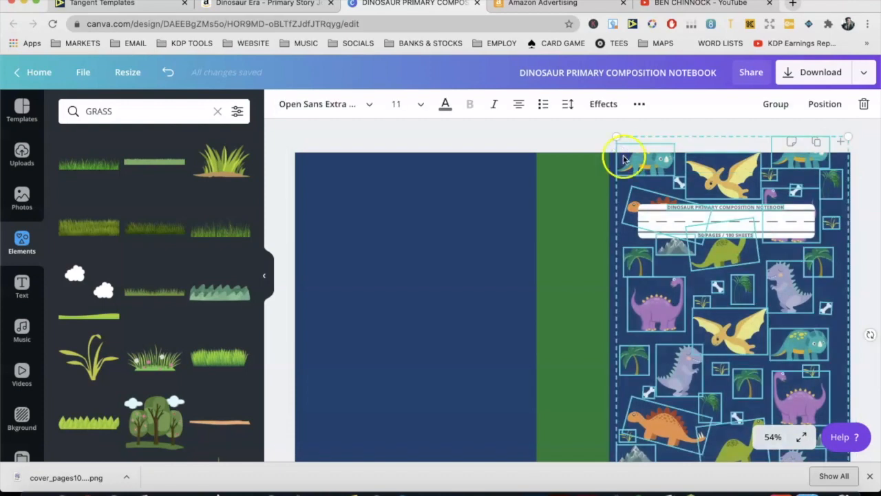
{"action": "key", "text": "super+d"}
{"action": "left_click_drag", "start_coordinate": [708, 190], "coordinate": [408, 197]}
{"action": "scroll", "coordinate": [441, 200], "scroll_direction": "down", "scroll_amount": 3}
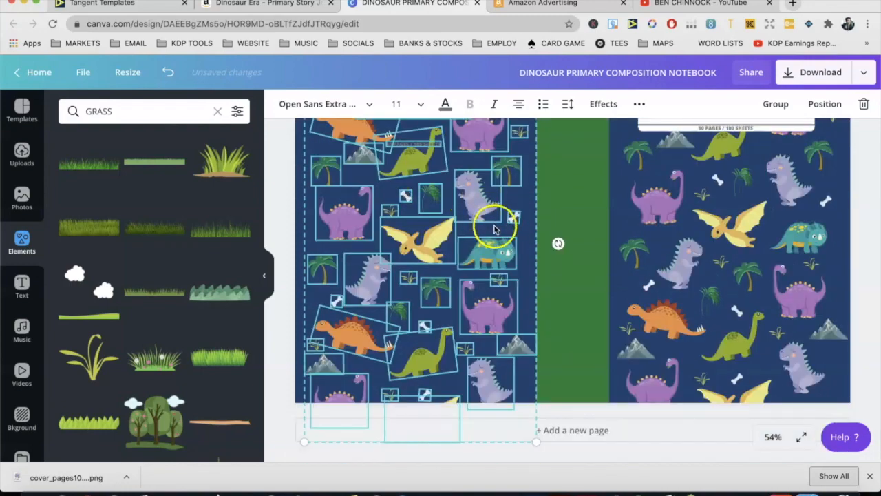
{"action": "scroll", "coordinate": [495, 230], "scroll_direction": "up", "scroll_amount": 3}
{"action": "left_click_drag", "start_coordinate": [485, 202], "coordinate": [484, 203]}
{"action": "left_click", "coordinate": [291, 200]}
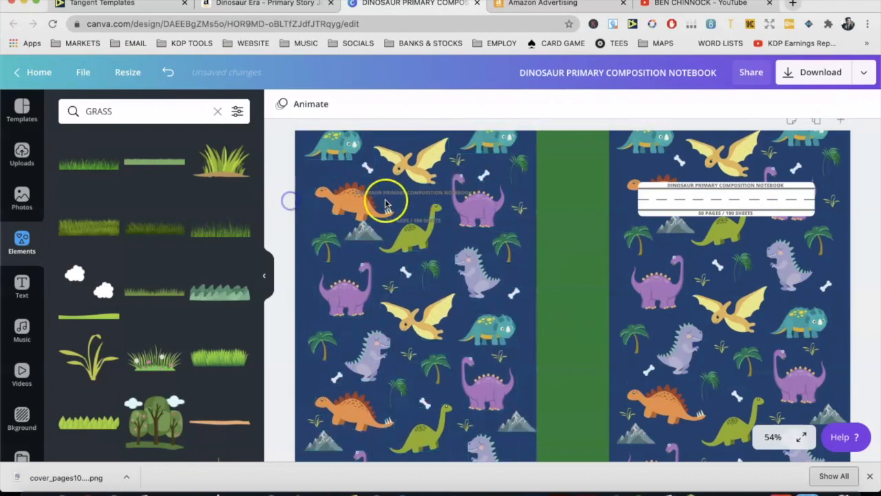
Delete the duplicated title and page-count texts from the back cover
{"action": "left_click", "coordinate": [403, 195]}
{"action": "key", "text": "BackSpace"}
{"action": "left_click", "coordinate": [407, 216]}
{"action": "key", "text": "BackSpace"}
Duplicate the small palm tree into the gap beside the back cover's upper orange dinosaur and flip it horizontally
{"action": "left_click", "coordinate": [432, 275]}
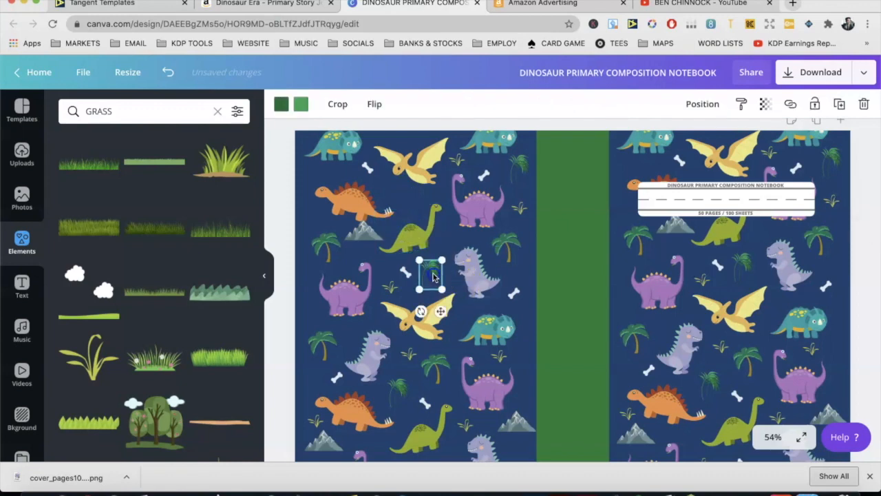
{"action": "key", "text": "super+d"}
{"action": "left_click_drag", "start_coordinate": [434, 208], "coordinate": [412, 195]}
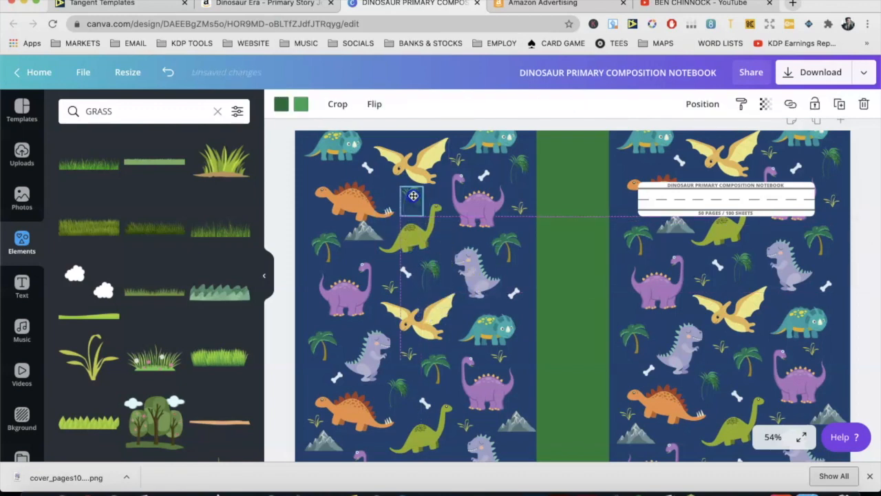
{"action": "left_click", "coordinate": [378, 110]}
{"action": "left_click", "coordinate": [390, 134]}
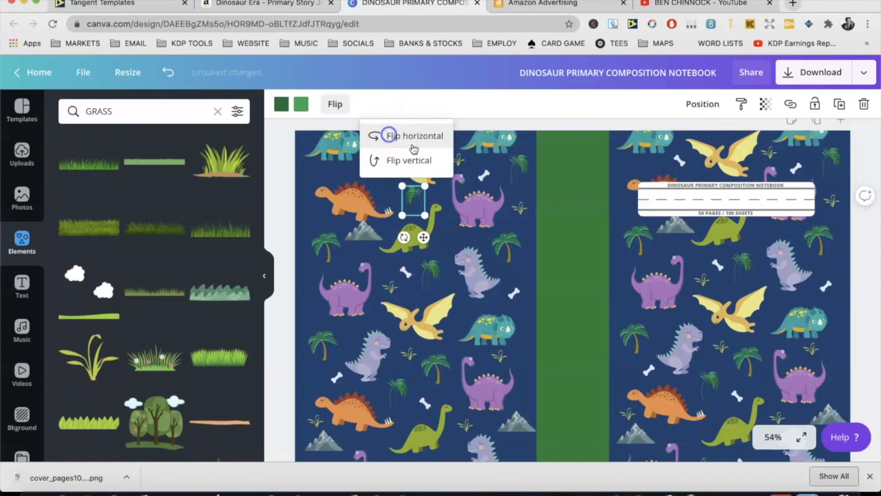
{"action": "left_click", "coordinate": [493, 210]}
{"action": "left_click", "coordinate": [411, 198]}
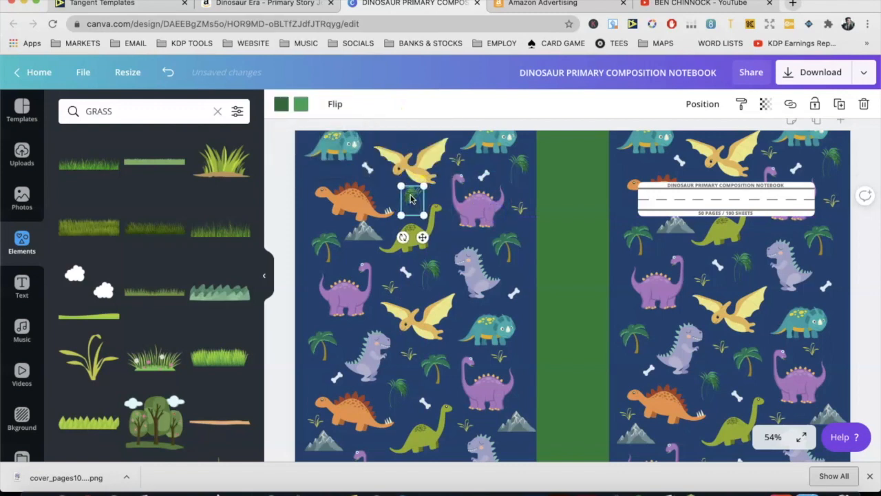
{"action": "left_click", "coordinate": [612, 288]}
{"action": "left_click_drag", "start_coordinate": [418, 324], "coordinate": [426, 334]}
{"action": "left_click_drag", "start_coordinate": [506, 324], "coordinate": [551, 344]}
{"action": "key", "text": "Delete"}
Shift the upper orange dinosaur on the back cover slightly up and toward the outer edge
{"action": "scroll", "coordinate": [550, 343], "scroll_direction": "down", "scroll_amount": 2}
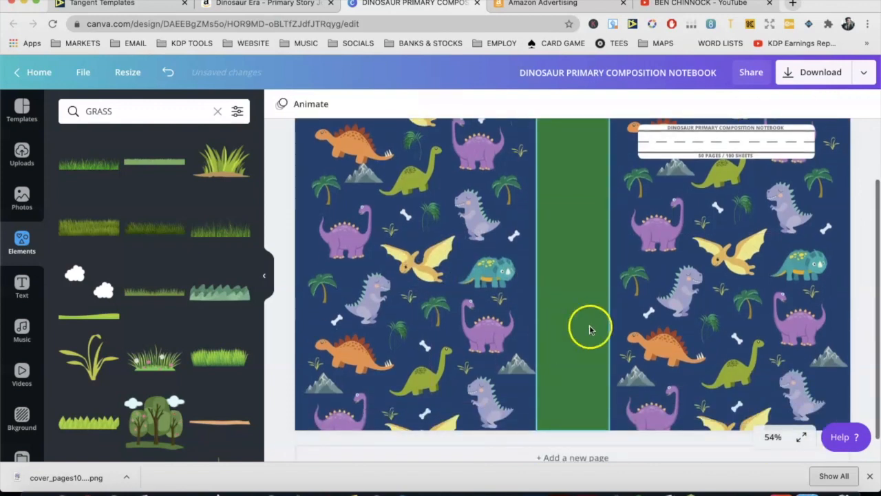
{"action": "scroll", "coordinate": [689, 329], "scroll_direction": "up", "scroll_amount": 2}
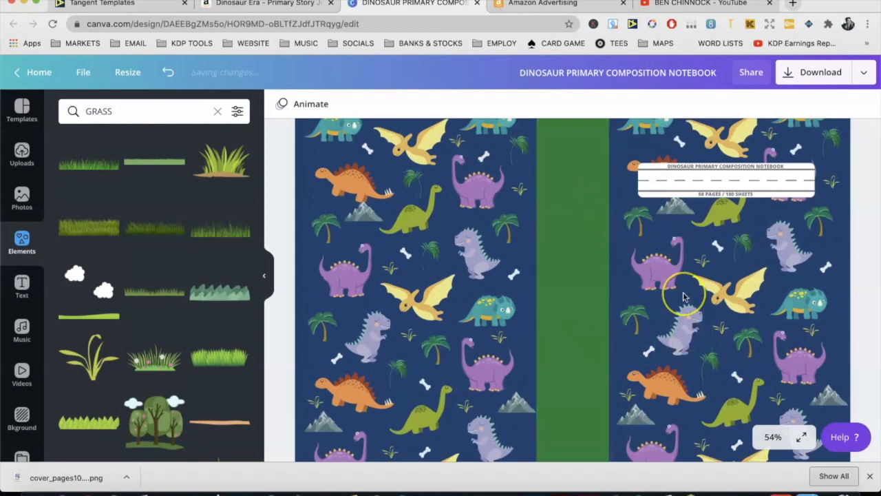
{"action": "scroll", "coordinate": [684, 296], "scroll_direction": "down", "scroll_amount": 1}
{"action": "scroll", "coordinate": [538, 290], "scroll_direction": "down", "scroll_amount": 2}
{"action": "scroll", "coordinate": [538, 291], "scroll_direction": "up", "scroll_amount": 2}
{"action": "scroll", "coordinate": [539, 295], "scroll_direction": "up", "scroll_amount": 1}
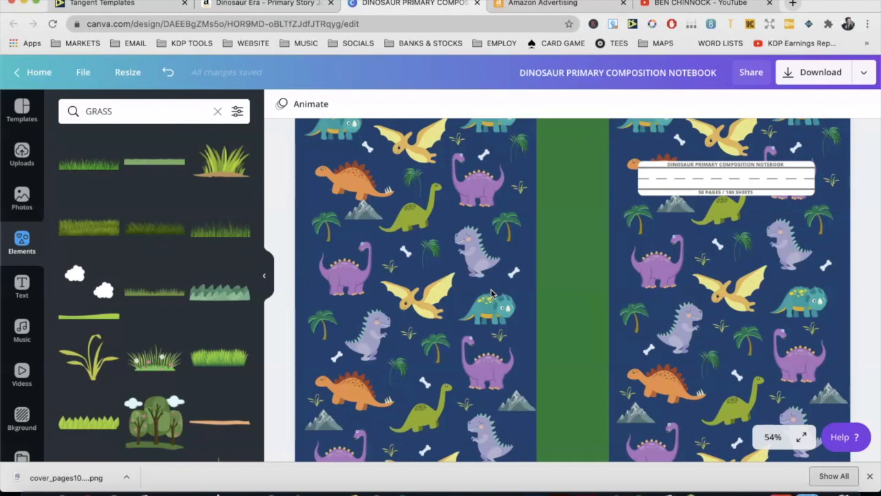
{"action": "left_click_drag", "start_coordinate": [377, 193], "coordinate": [350, 181]}
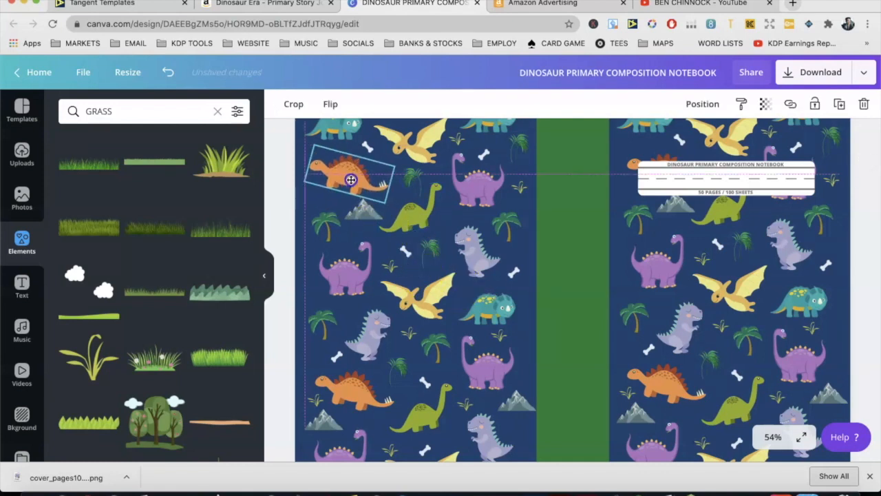
{"action": "left_click", "coordinate": [478, 249]}
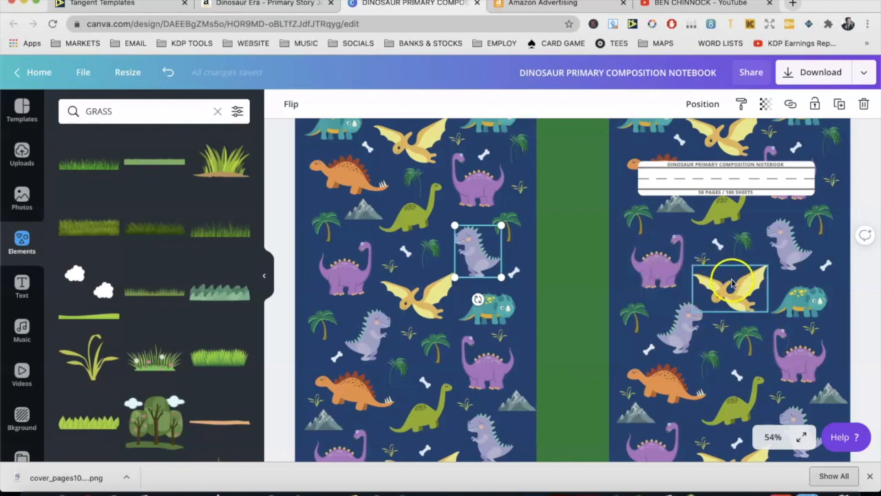
Search the elements for DOG, add the standing pug to the front cover and shrink it over the upper purple dinosaur
{"action": "left_click", "coordinate": [110, 112]}
{"action": "type", "text": "DOG"}
{"action": "key", "text": "Return"}
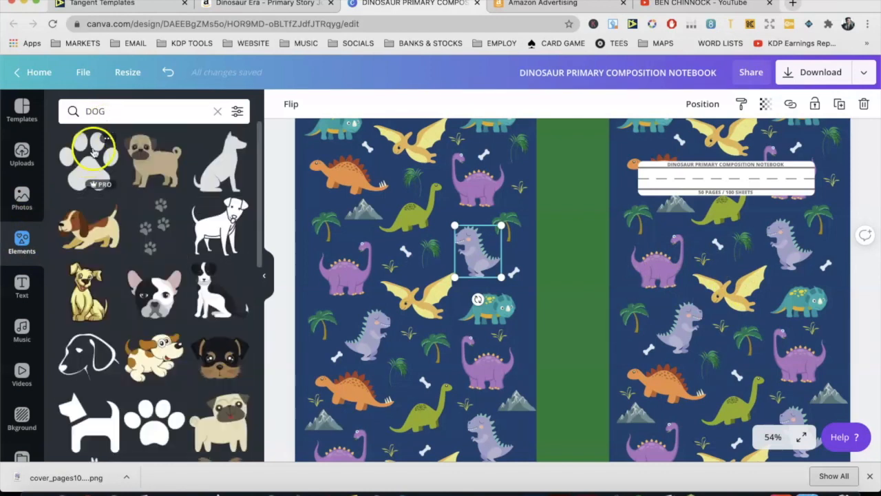
{"action": "left_click_drag", "start_coordinate": [148, 169], "coordinate": [655, 262]}
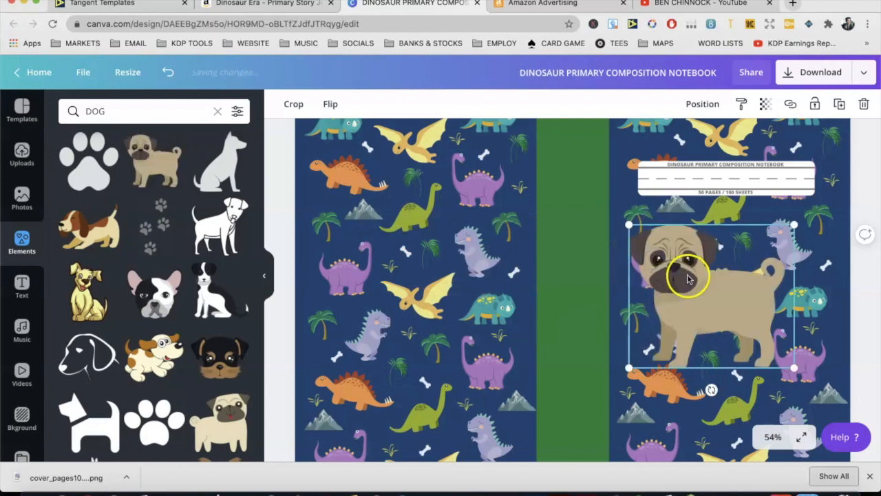
{"action": "key", "text": "Delete"}
{"action": "left_click", "coordinate": [651, 271]}
{"action": "left_click_drag", "start_coordinate": [177, 166], "coordinate": [716, 262]}
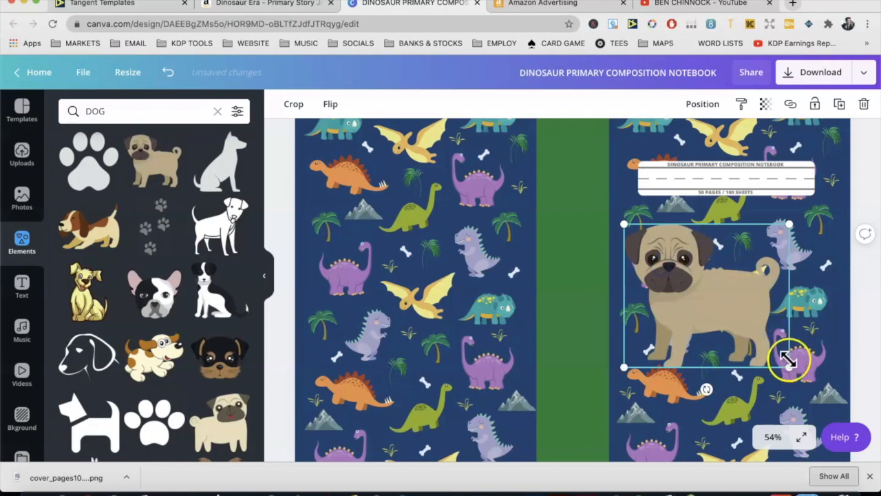
{"action": "left_click_drag", "start_coordinate": [701, 290], "coordinate": [683, 277]}
{"action": "left_click_drag", "start_coordinate": [658, 246], "coordinate": [658, 266]}
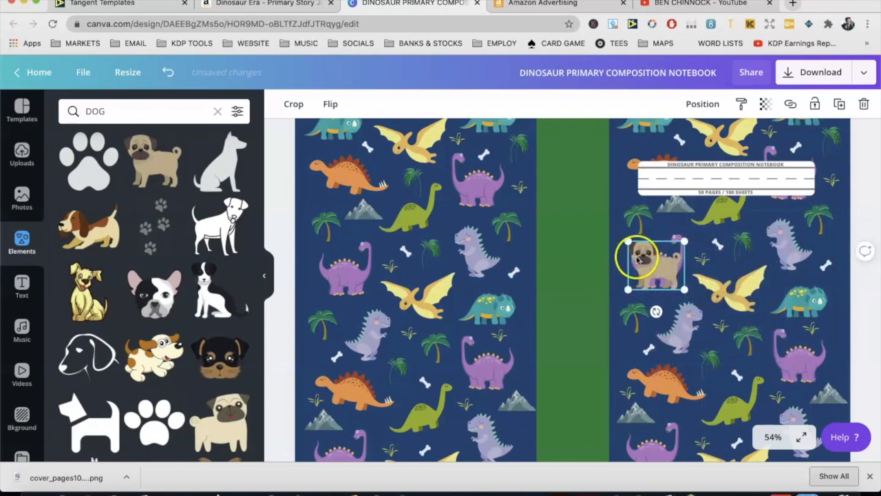
Delete the pug placed over the upper purple dinosaur on the front cover
{"action": "left_click", "coordinate": [668, 238]}
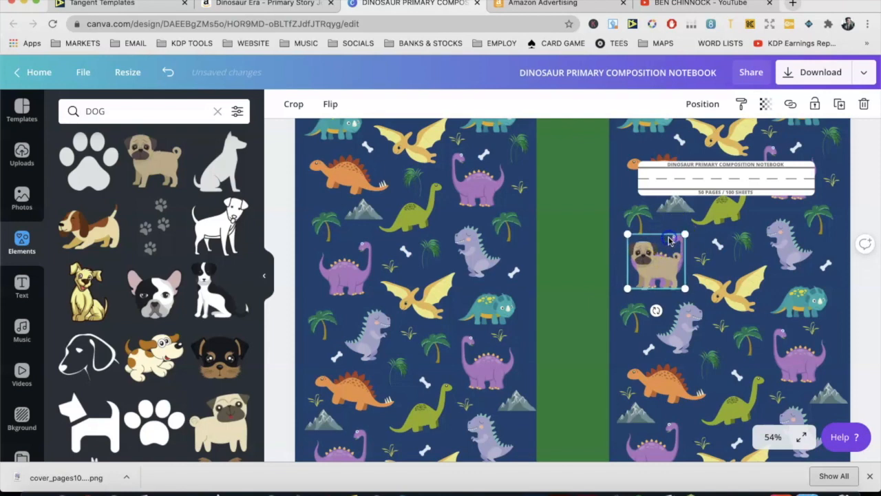
{"action": "key", "text": "Delete"}
{"action": "left_click", "coordinate": [616, 316]}
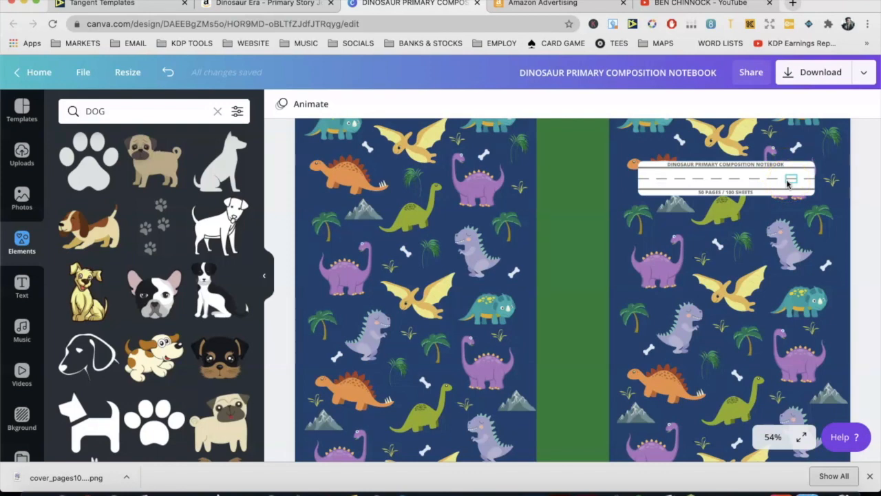
{"action": "scroll", "coordinate": [596, 270], "scroll_direction": "down", "scroll_amount": 2}
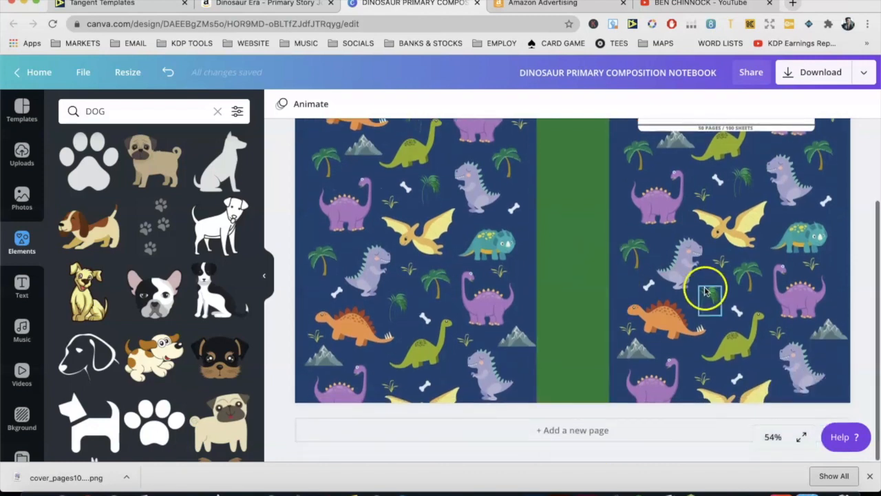
{"action": "scroll", "coordinate": [704, 291], "scroll_direction": "up", "scroll_amount": 3}
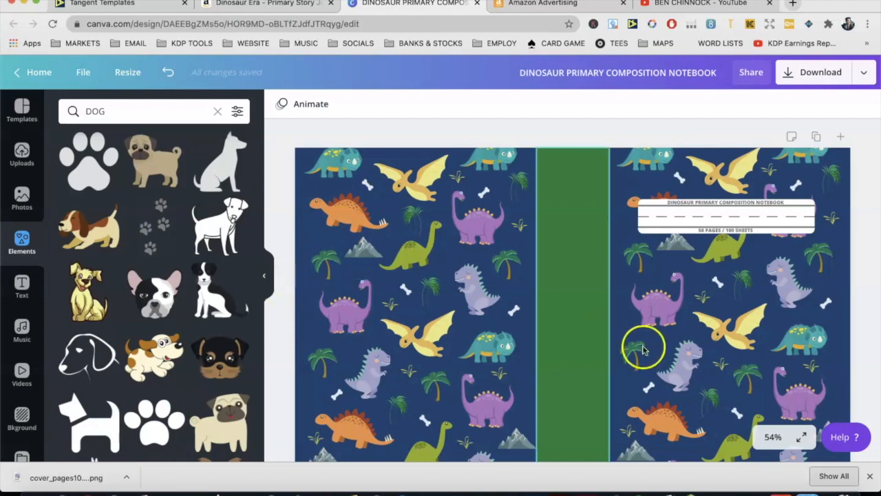
{"action": "scroll", "coordinate": [692, 323], "scroll_direction": "down", "scroll_amount": 3}
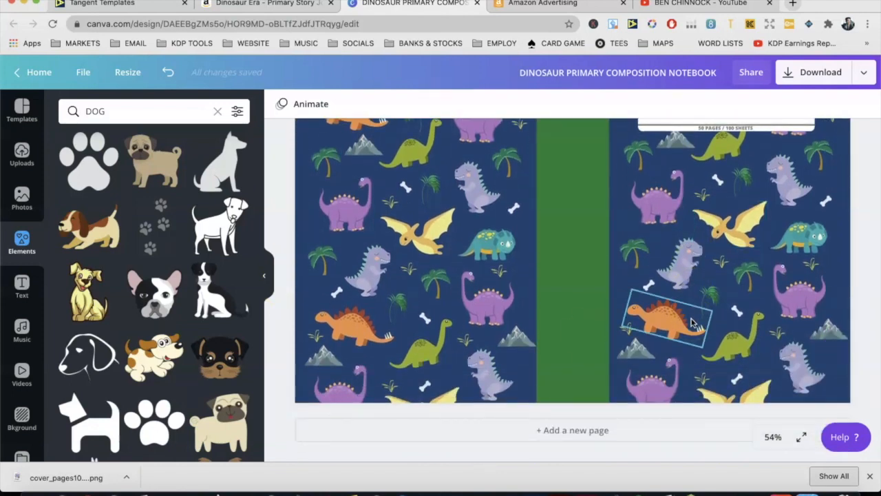
{"action": "scroll", "coordinate": [773, 255], "scroll_direction": "up", "scroll_amount": 2}
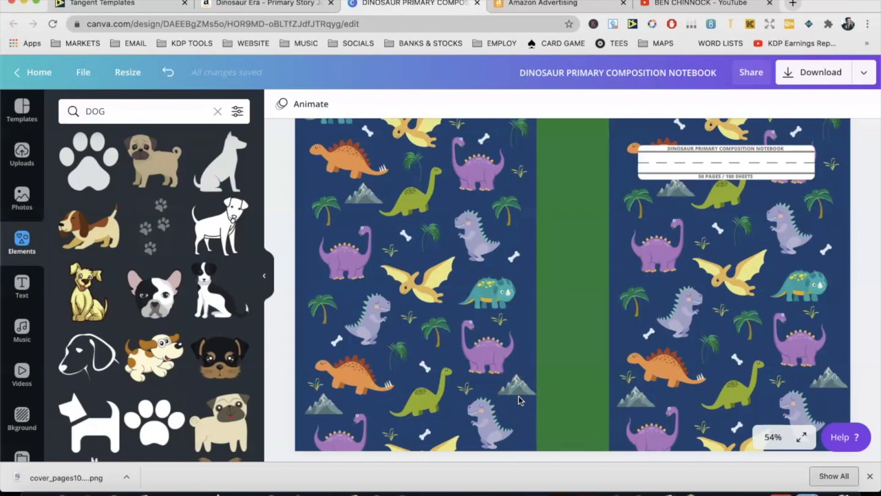
{"action": "scroll", "coordinate": [482, 336], "scroll_direction": "up", "scroll_amount": 2}
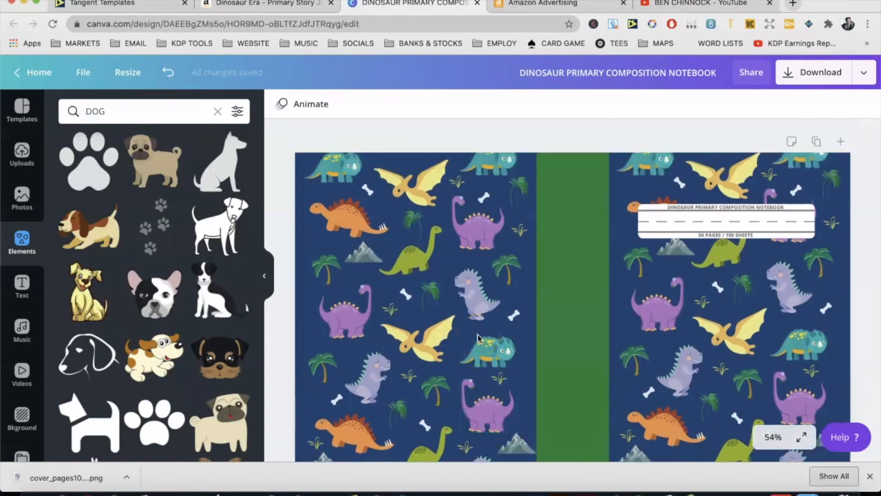